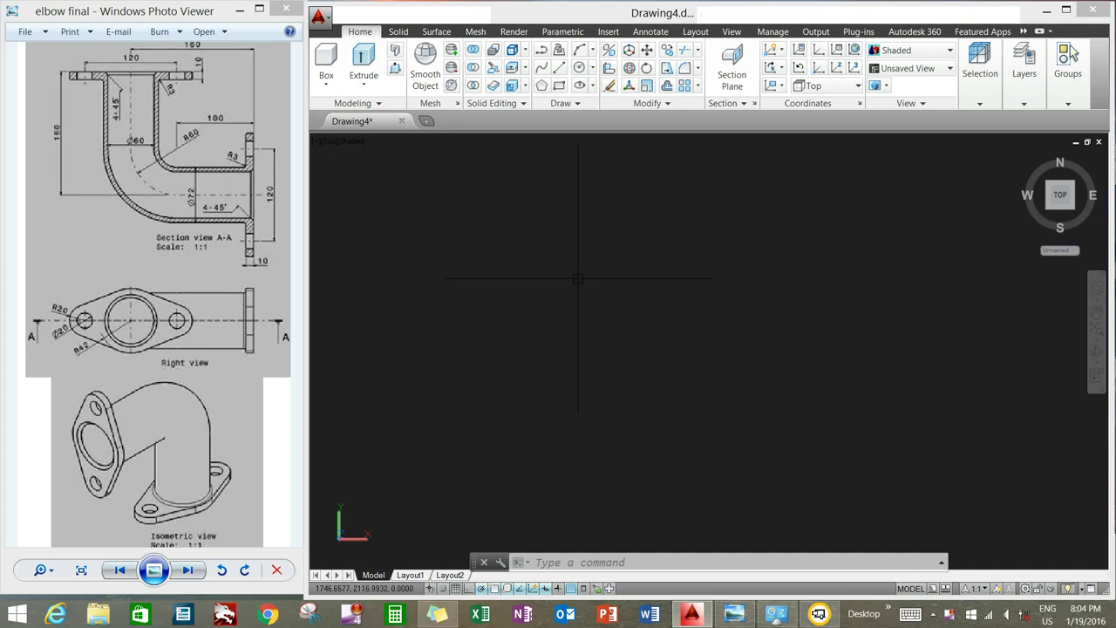
Draw a 72-diameter circle and a concentric 60-diameter circle at the pipe centre
{"action": "left_click", "coordinate": [579, 67]}
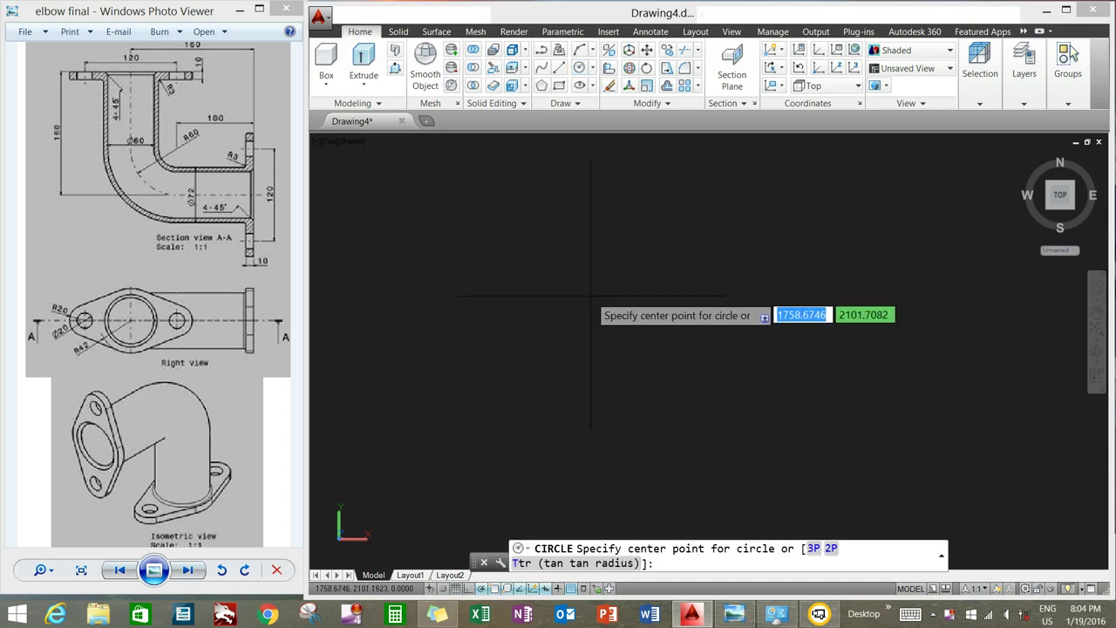
{"action": "left_click", "coordinate": [592, 304]}
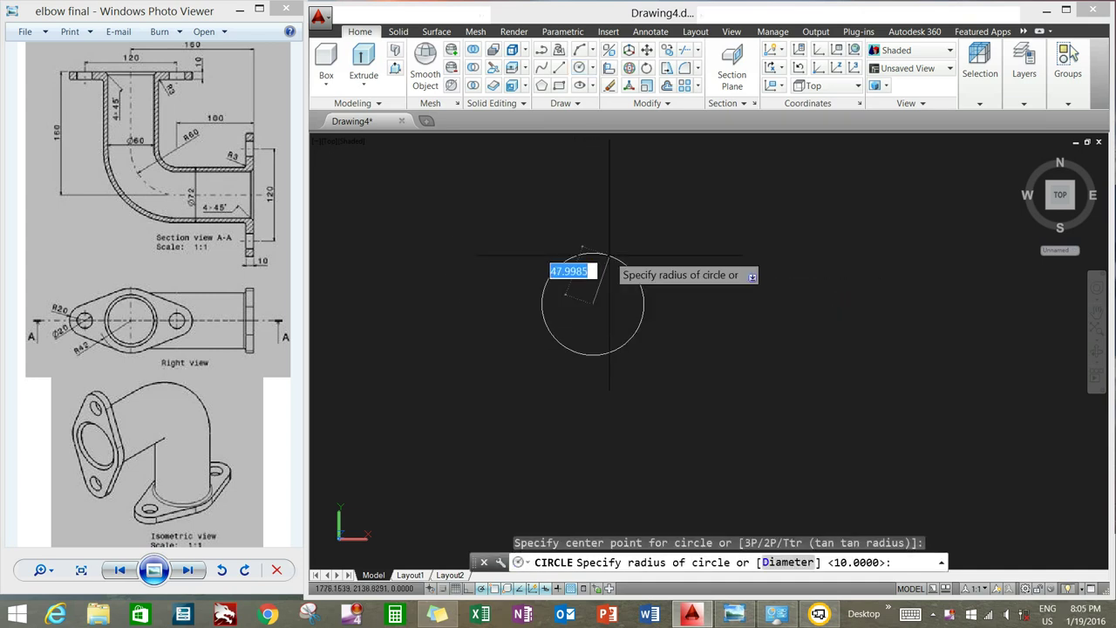
{"action": "key", "text": "Return"}
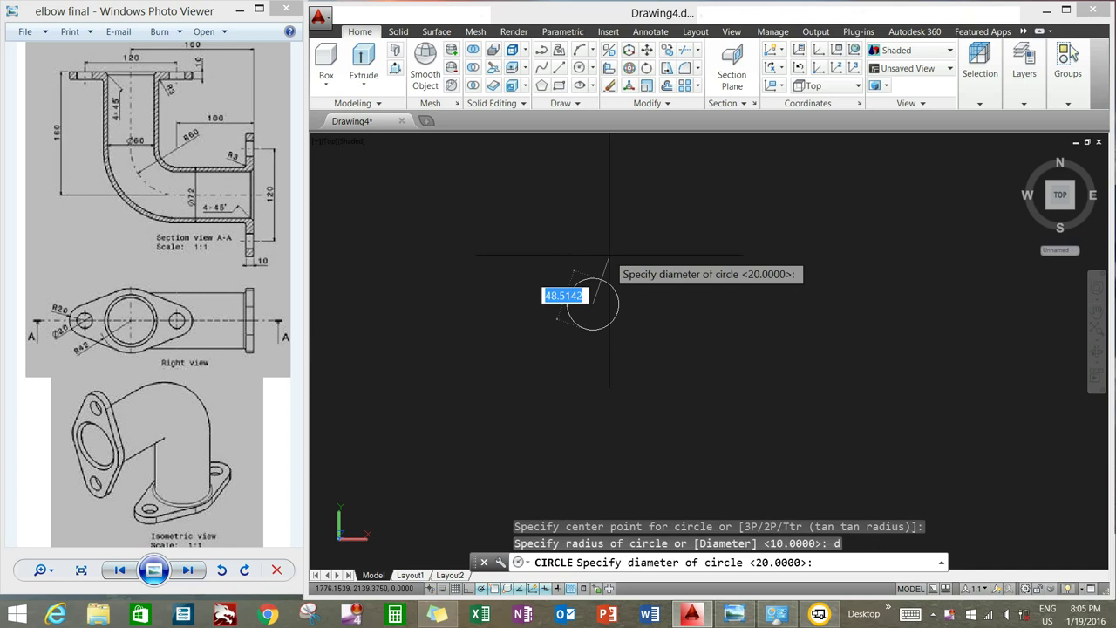
{"action": "key", "text": "Return"}
{"action": "right_click", "coordinate": [610, 254]}
{"action": "left_click", "coordinate": [620, 262]}
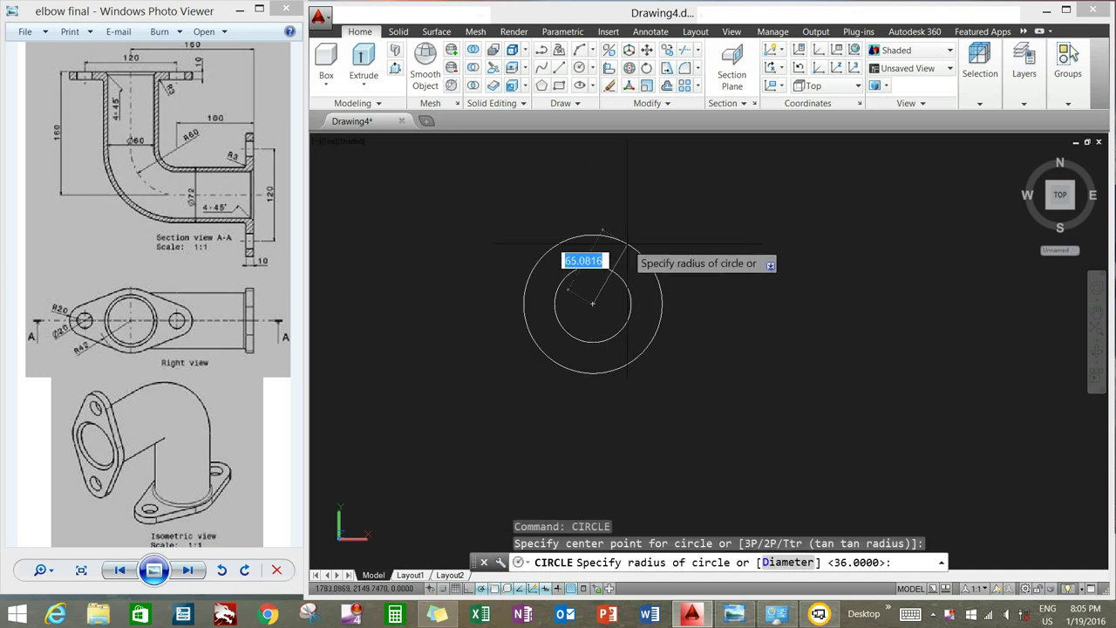
{"action": "key", "text": "Return"}
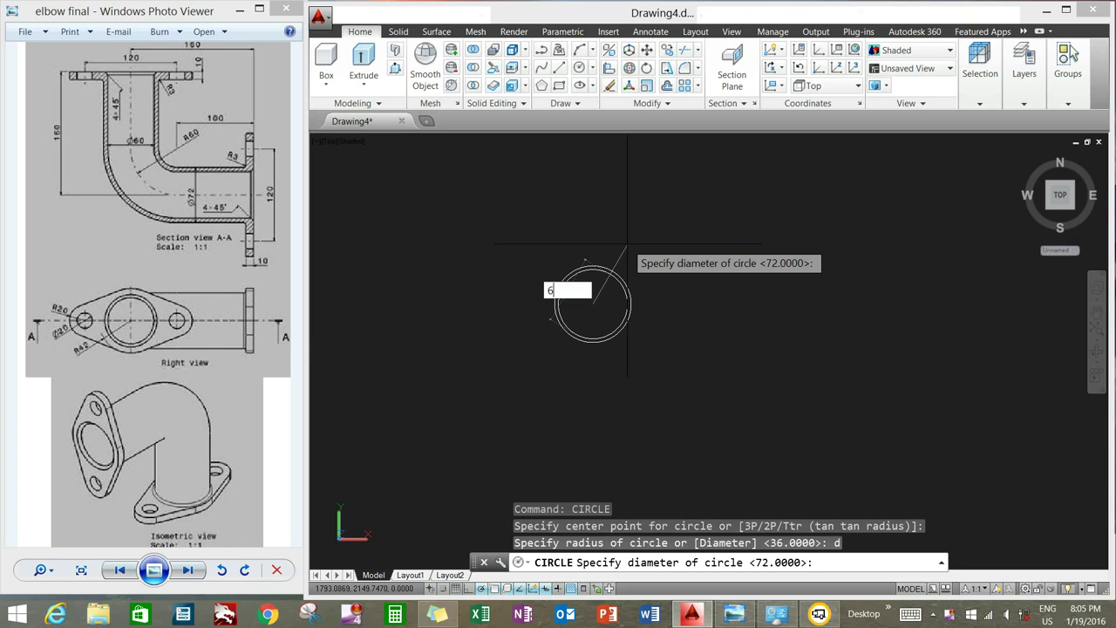
{"action": "type", "text": "0"}
{"action": "key", "text": "Return"}
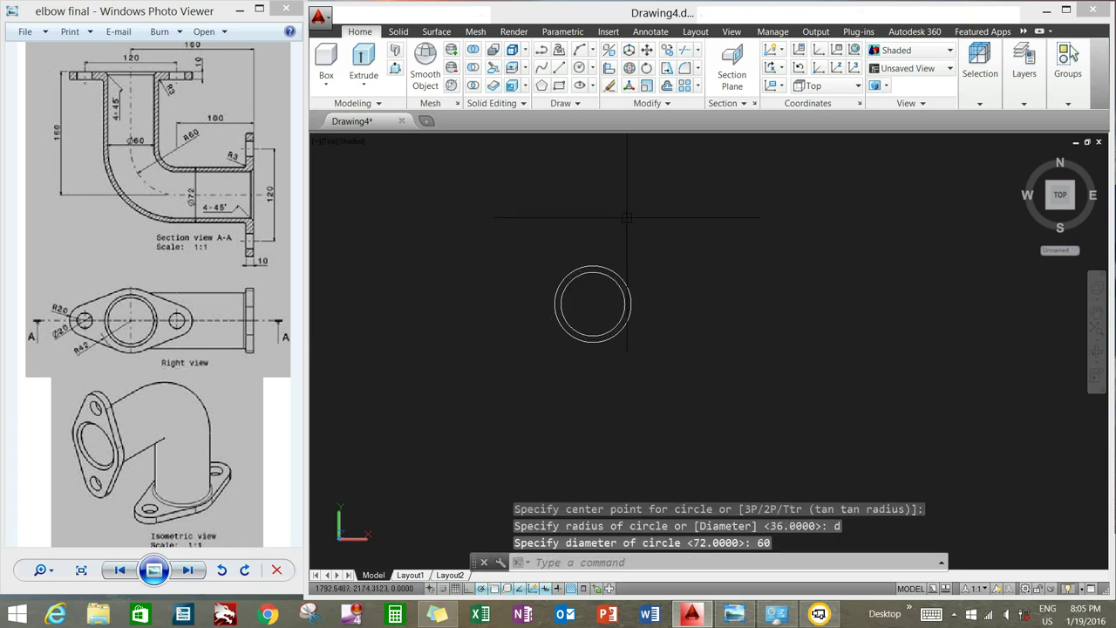
{"action": "right_click", "coordinate": [627, 217]}
Draw a radius-42 flange circle centred on the pipe circles
{"action": "left_click", "coordinate": [663, 227]}
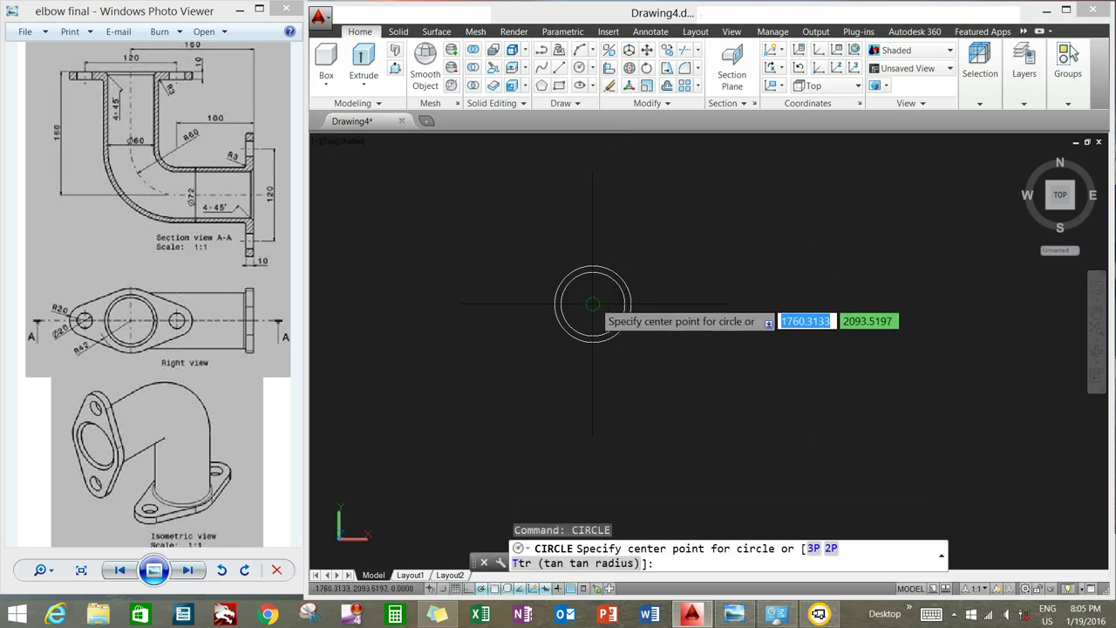
{"action": "left_click", "coordinate": [592, 303]}
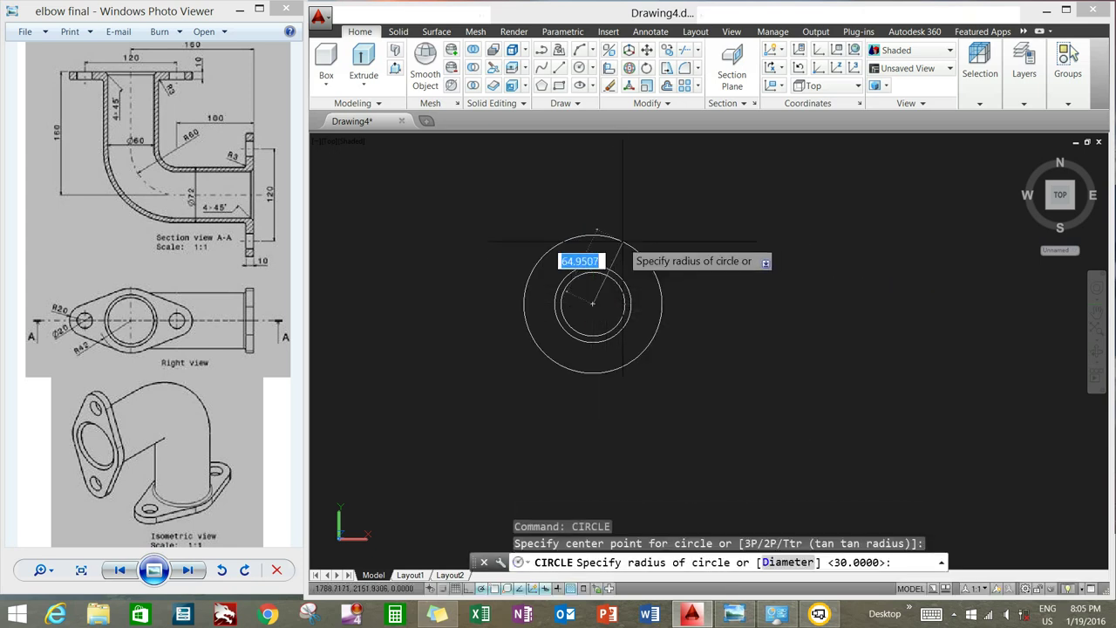
{"action": "type", "text": "42"}
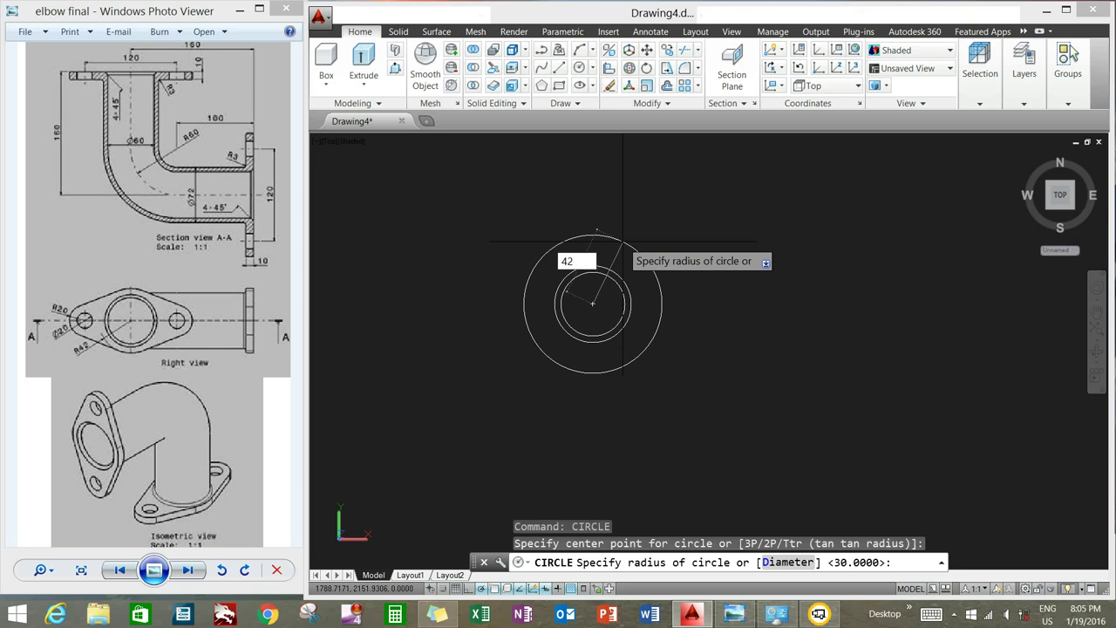
{"action": "key", "text": "Return"}
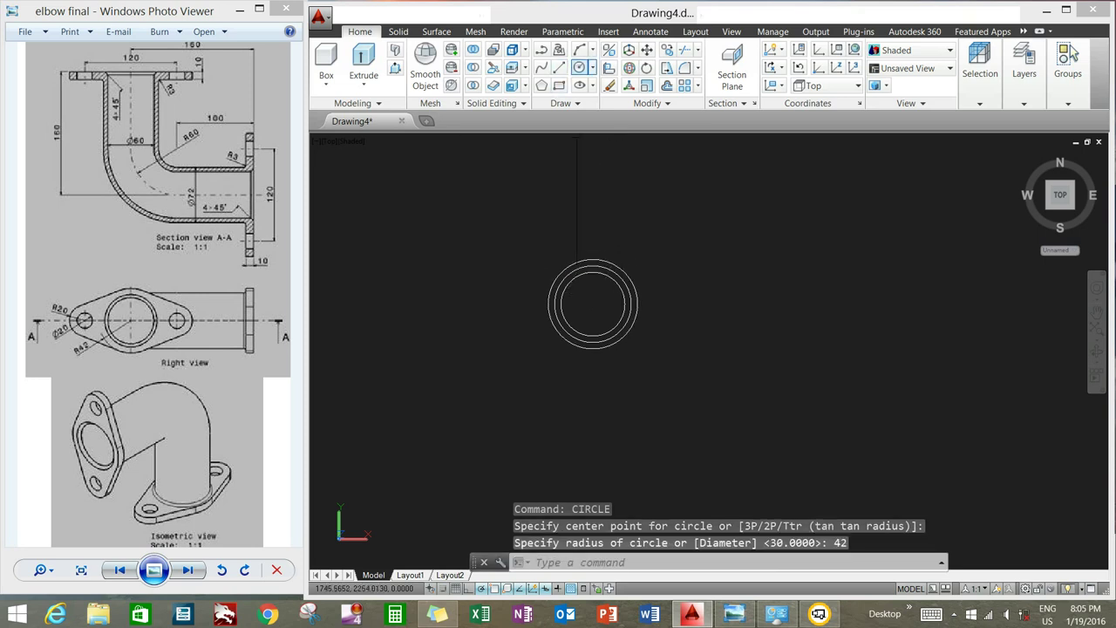
Draw a radius-20 lug circle 60 units left of centre with a concentric 20-diameter hole
{"action": "key", "text": "Return"}
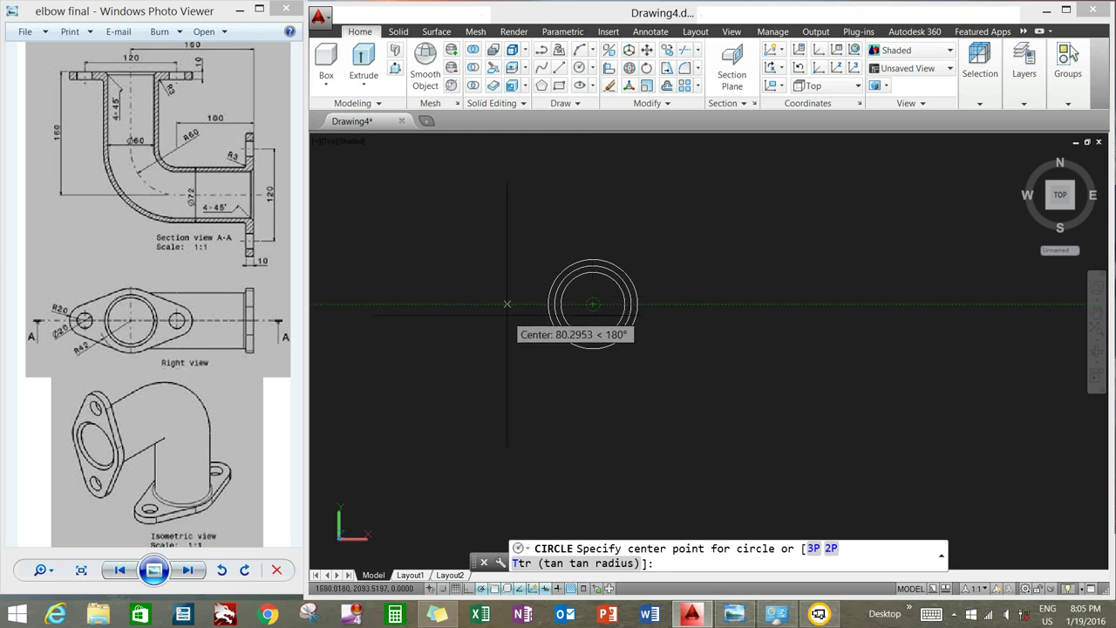
{"action": "type", "text": "60"}
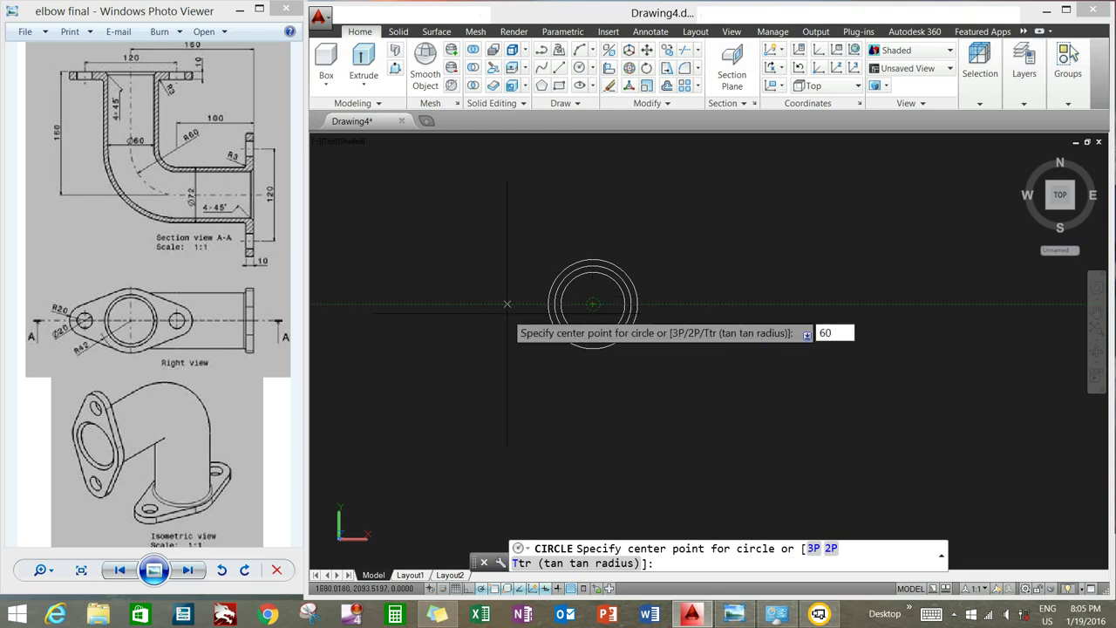
{"action": "key", "text": "Return"}
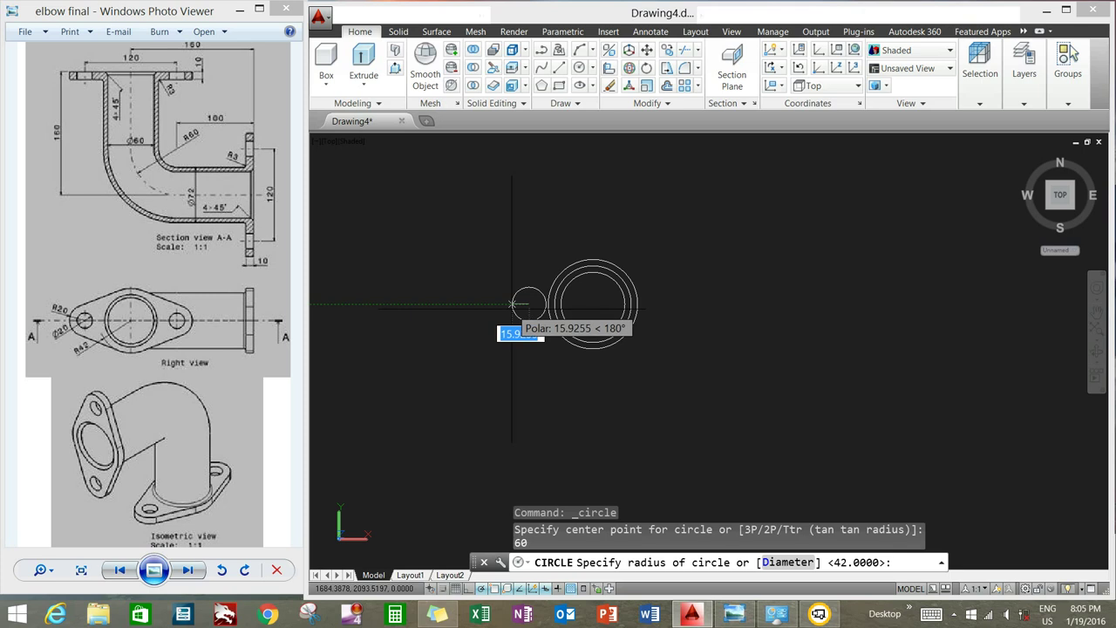
{"action": "type", "text": "20"}
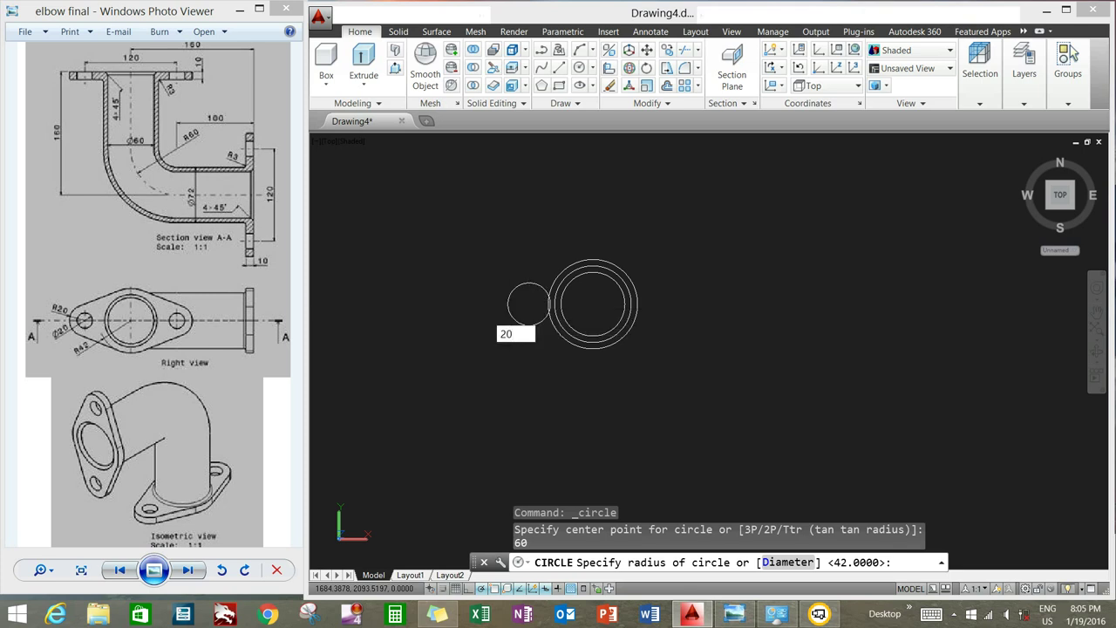
{"action": "key", "text": "Return"}
{"action": "right_click", "coordinate": [531, 225]}
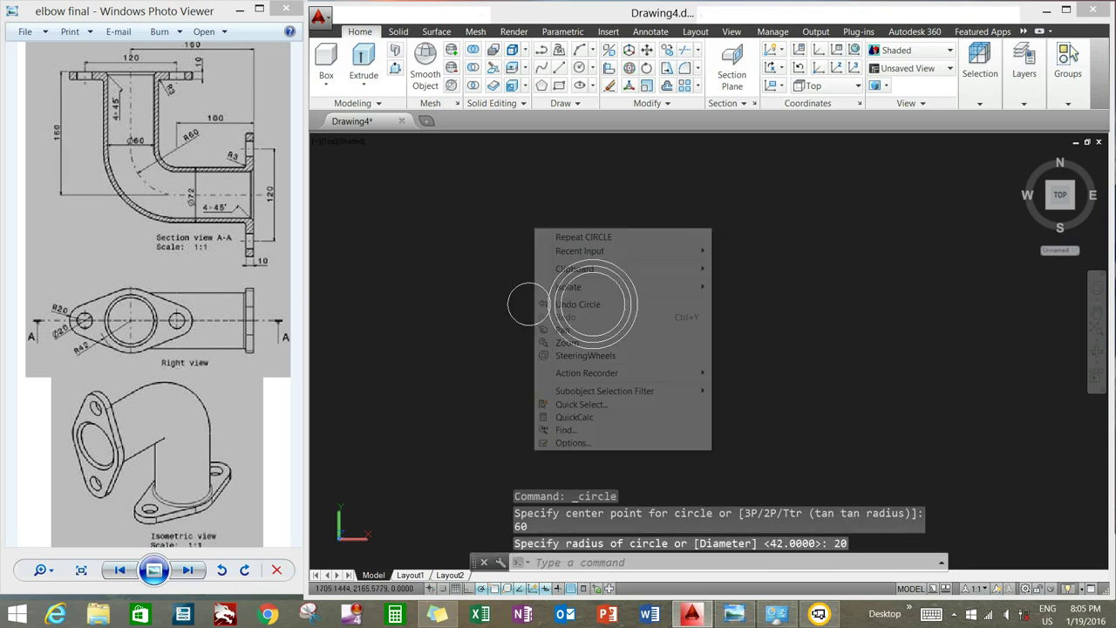
{"action": "left_click", "coordinate": [554, 232]}
{"action": "left_click", "coordinate": [529, 304]}
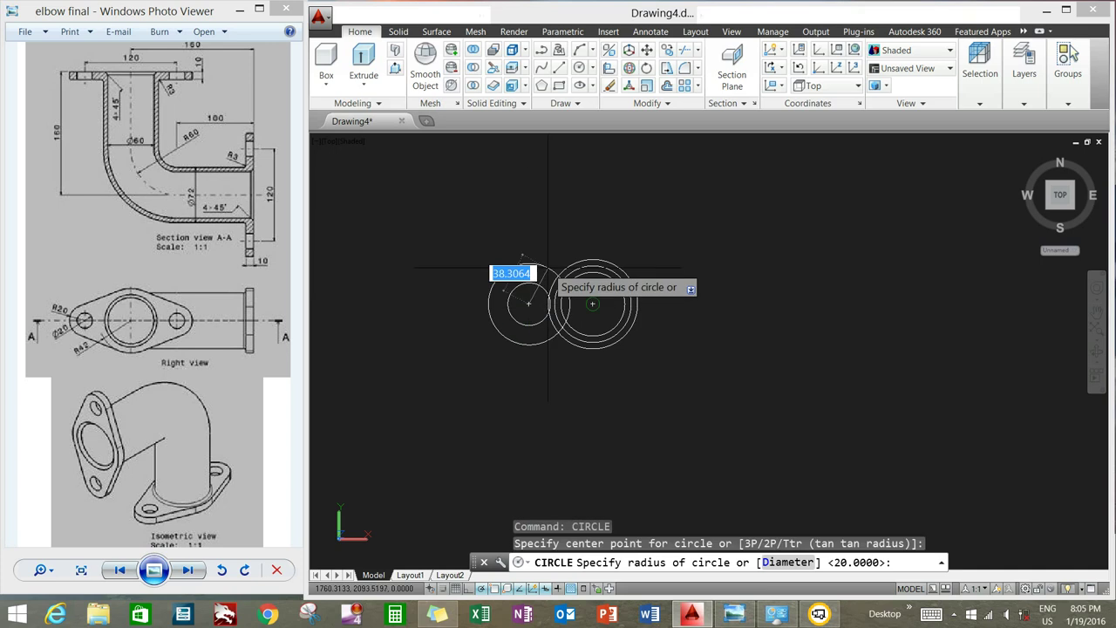
{"action": "type", "text": "d"}
{"action": "key", "text": "Return"}
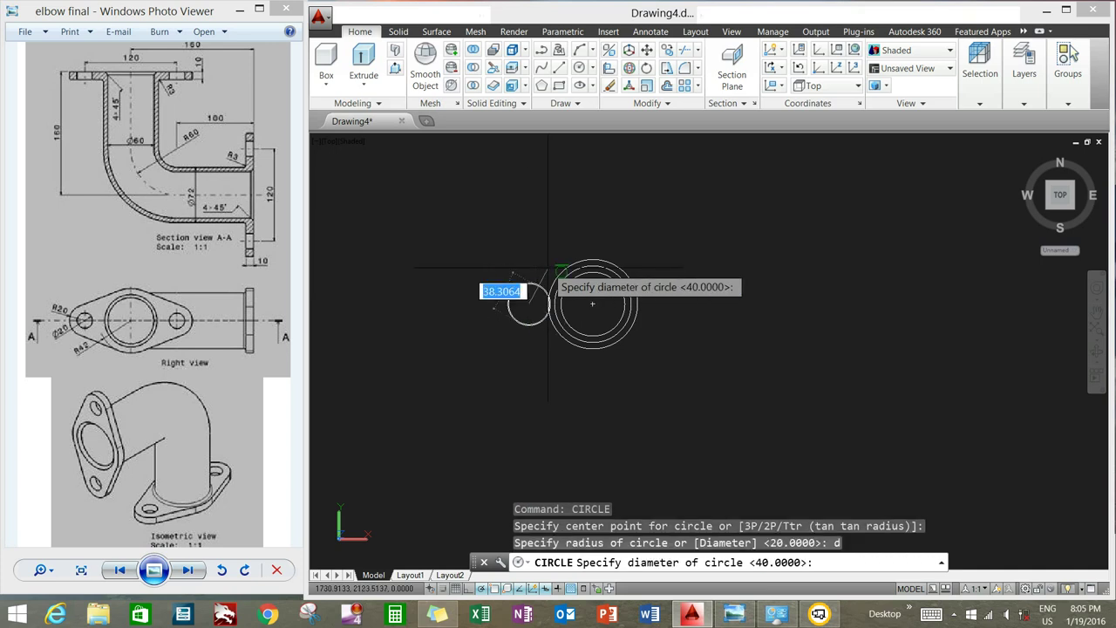
{"action": "type", "text": "20"}
{"action": "key", "text": "Return"}
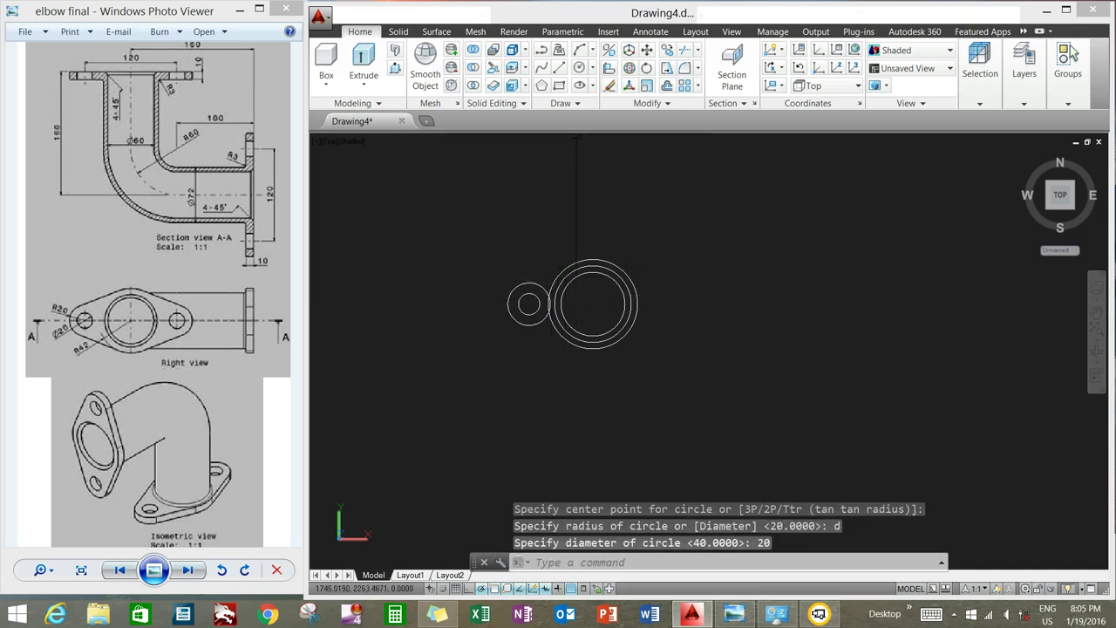
Abandon a quadrant-snapped line and turn off running object snaps with F3
{"action": "left_click", "coordinate": [559, 67]}
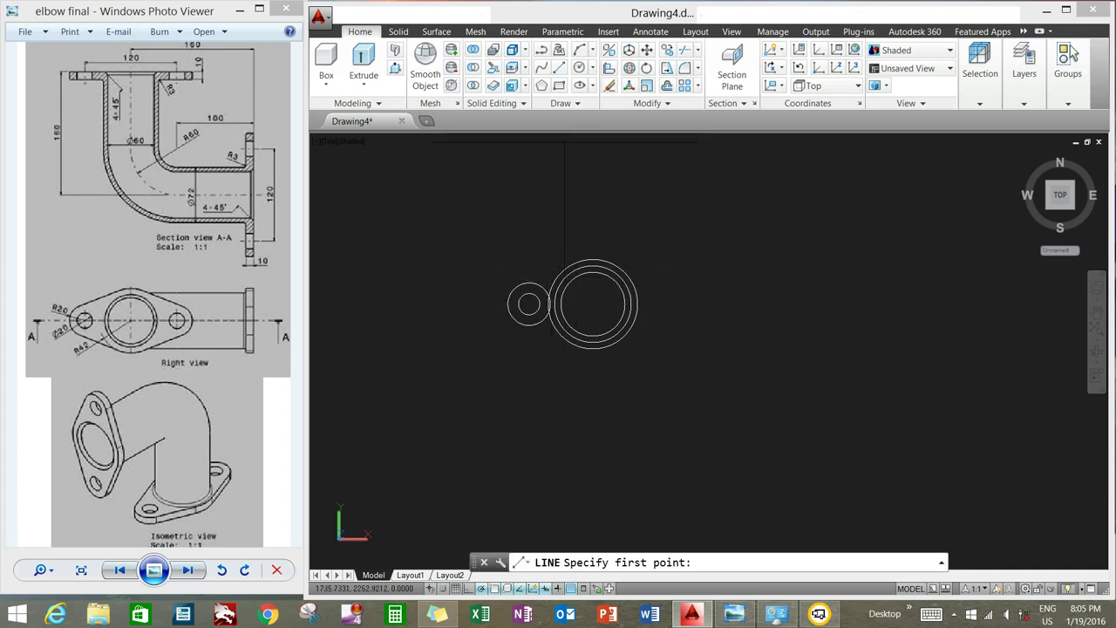
{"action": "right_click", "coordinate": [535, 271], "text": "shift"}
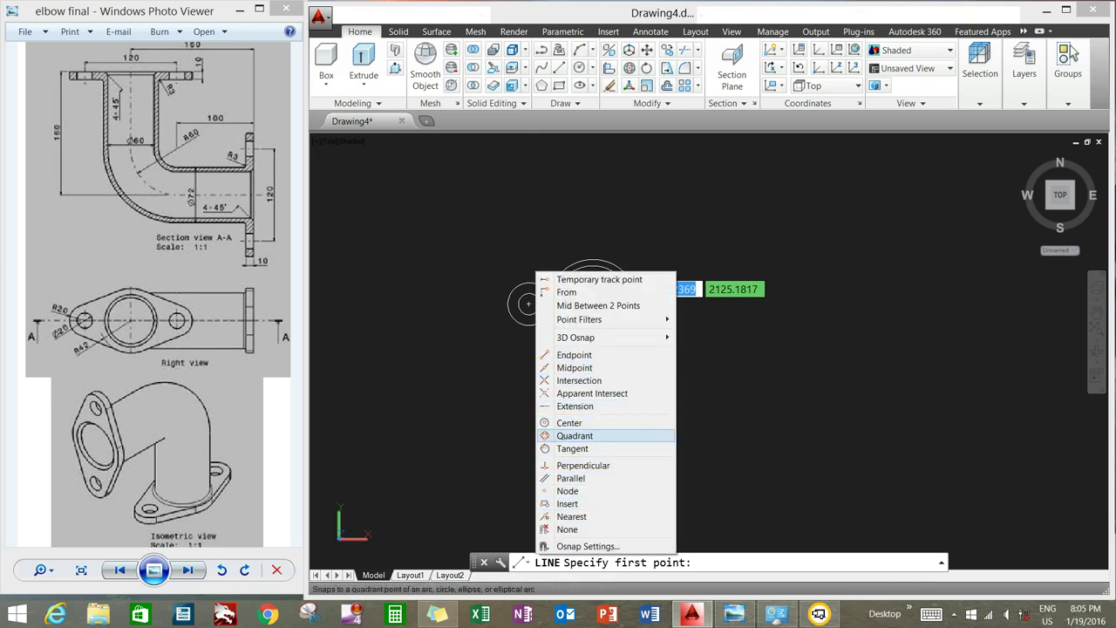
{"action": "left_click", "coordinate": [575, 436]}
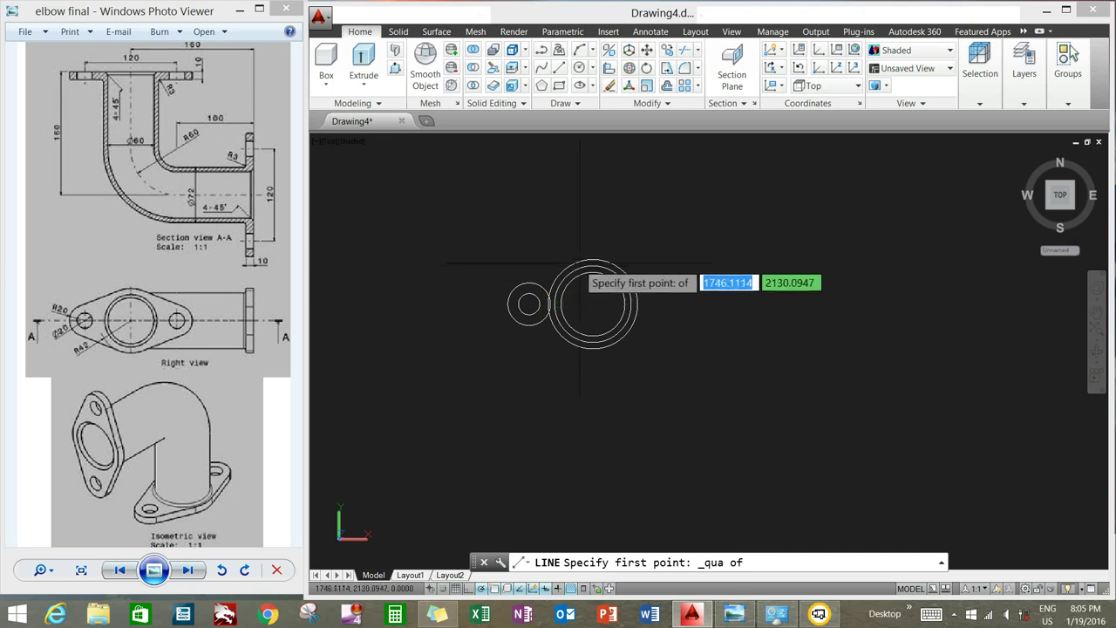
{"action": "key", "text": "Escape"}
{"action": "key", "text": "F3"}
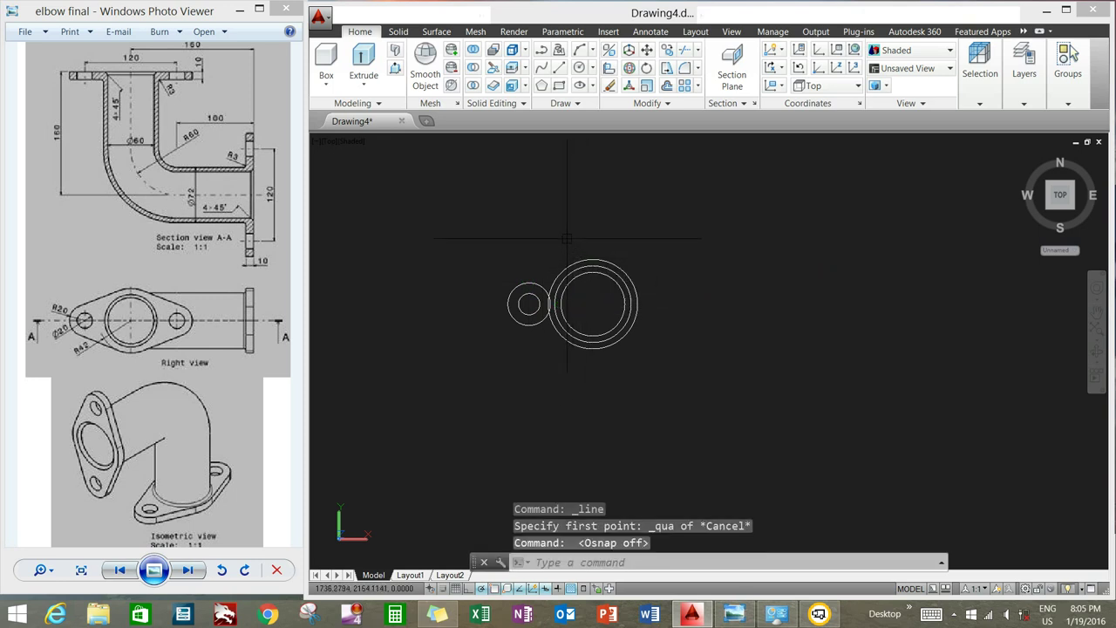
Draw the upper tangent line between the flange circle and the lug circle
{"action": "left_click", "coordinate": [559, 67]}
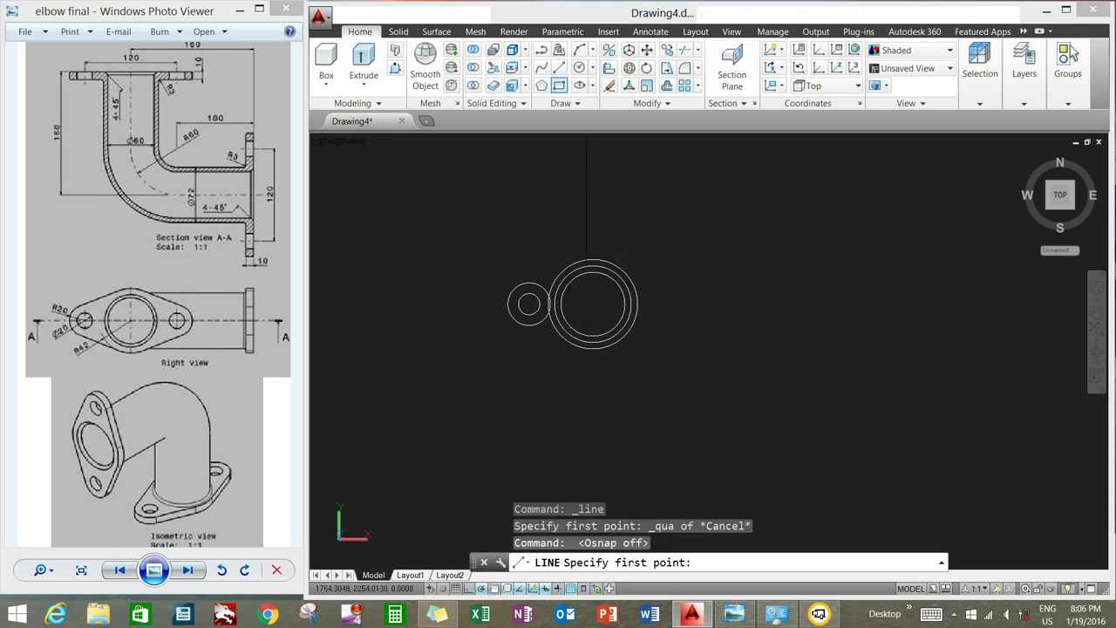
{"action": "right_click", "coordinate": [574, 199], "text": "shift"}
{"action": "left_click", "coordinate": [610, 375]}
{"action": "left_click", "coordinate": [584, 258]}
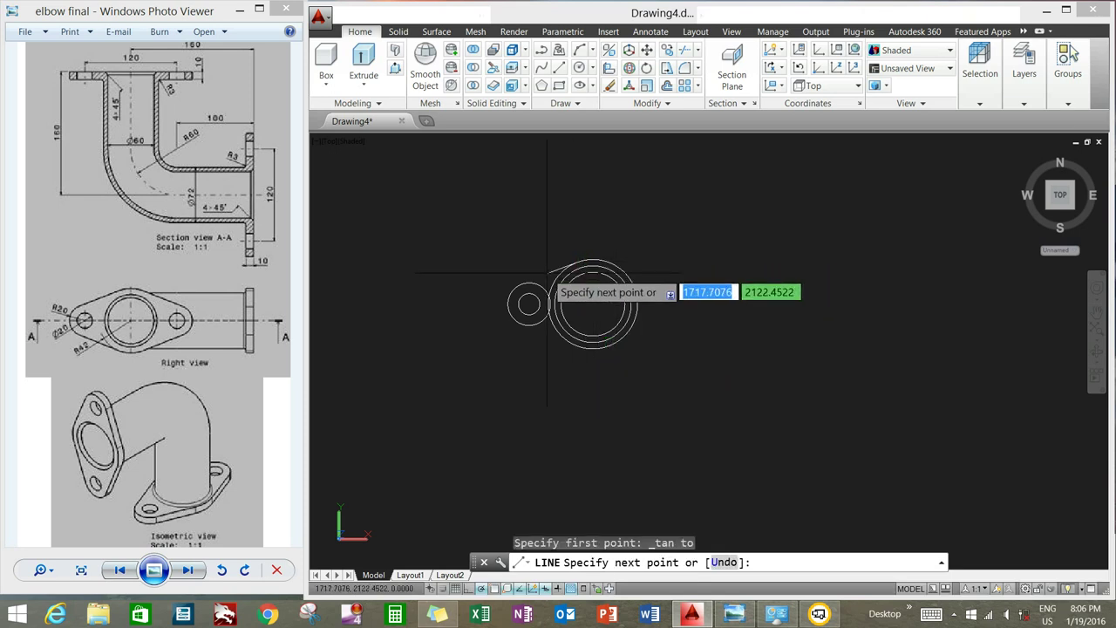
{"action": "right_click", "coordinate": [550, 274], "text": "shift"}
{"action": "left_click", "coordinate": [584, 451]}
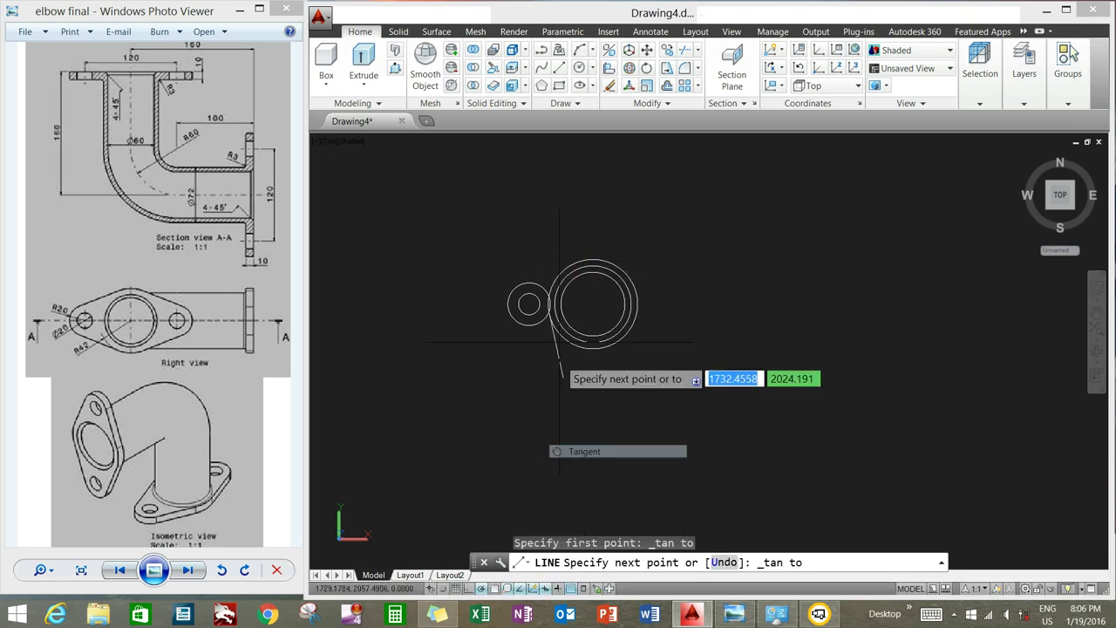
{"action": "left_click", "coordinate": [526, 283]}
{"action": "right_click", "coordinate": [567, 225]}
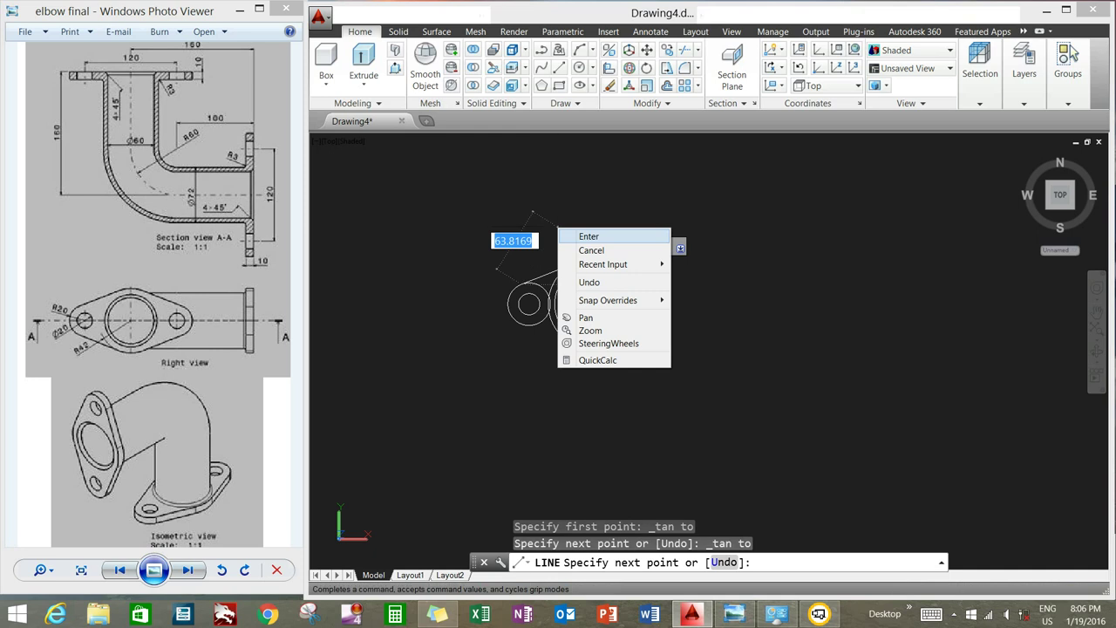
{"action": "left_click", "coordinate": [588, 232]}
Draw the lower tangent line between the flange circle and the lug circle
{"action": "scroll", "coordinate": [585, 285], "scroll_direction": "up", "scroll_amount": 3}
{"action": "scroll", "coordinate": [584, 285], "scroll_direction": "up", "scroll_amount": 2}
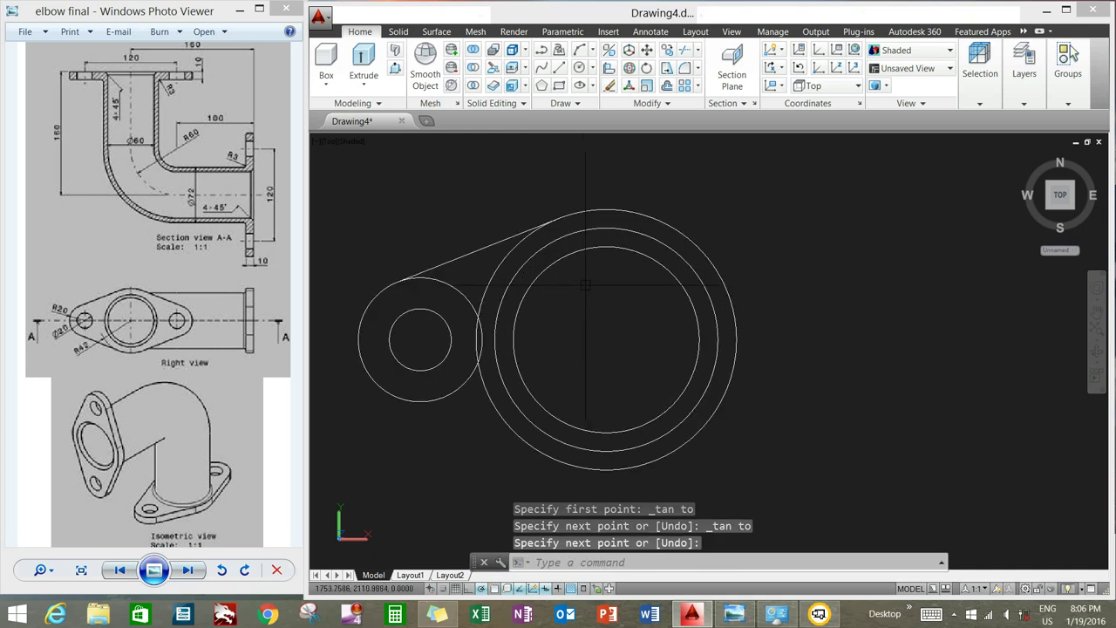
{"action": "scroll", "coordinate": [584, 285], "scroll_direction": "down", "scroll_amount": 3}
{"action": "type", "text": "l"}
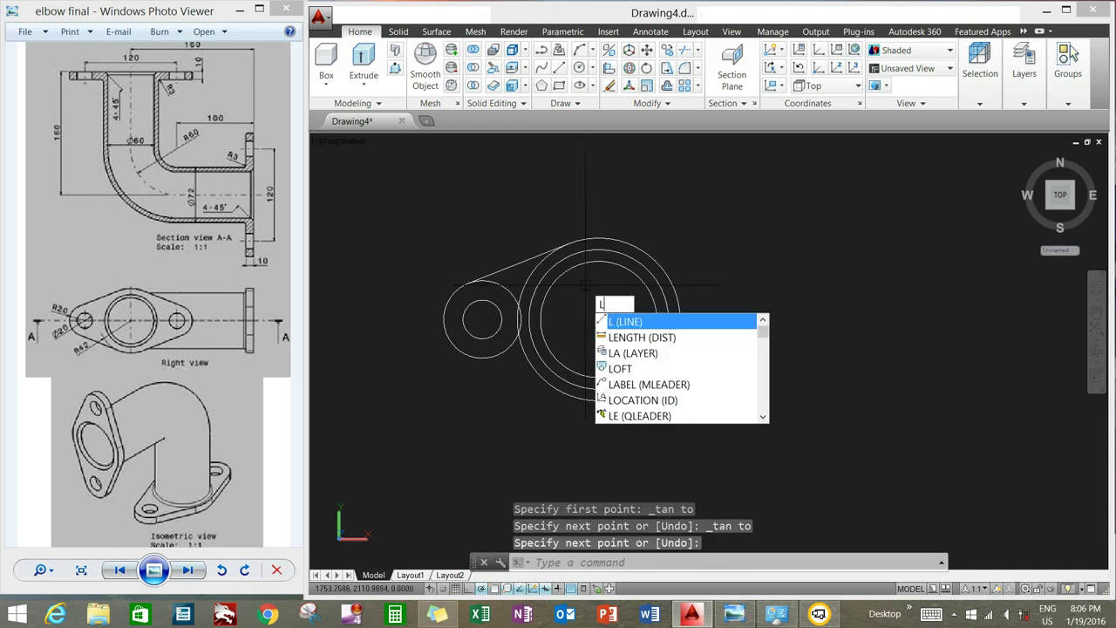
{"action": "key", "text": "Return"}
{"action": "right_click", "coordinate": [576, 213], "text": "shift"}
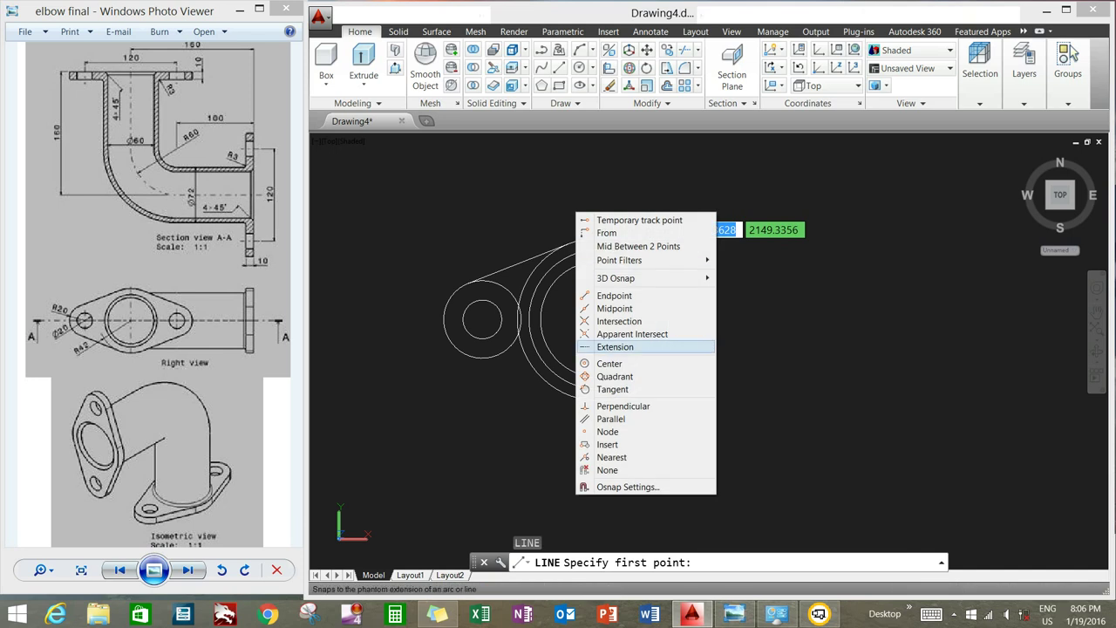
{"action": "left_click", "coordinate": [612, 389]}
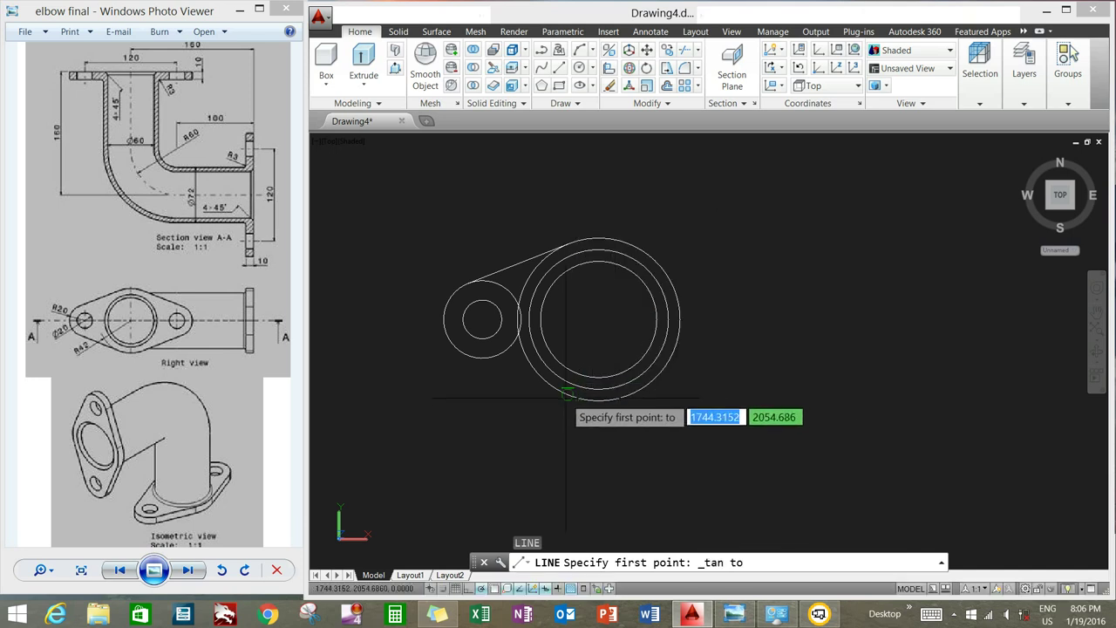
{"action": "left_click", "coordinate": [565, 403]}
{"action": "right_click", "coordinate": [500, 381], "text": "shift"}
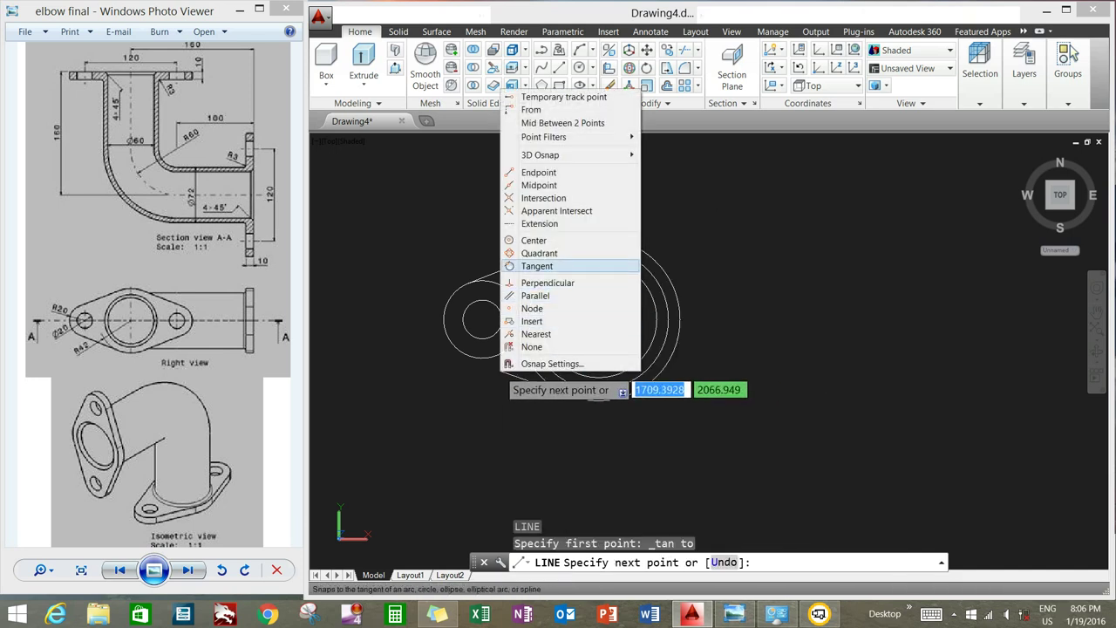
{"action": "left_click", "coordinate": [532, 265]}
{"action": "left_click", "coordinate": [478, 345]}
{"action": "right_click", "coordinate": [606, 234]}
{"action": "left_click", "coordinate": [617, 239]}
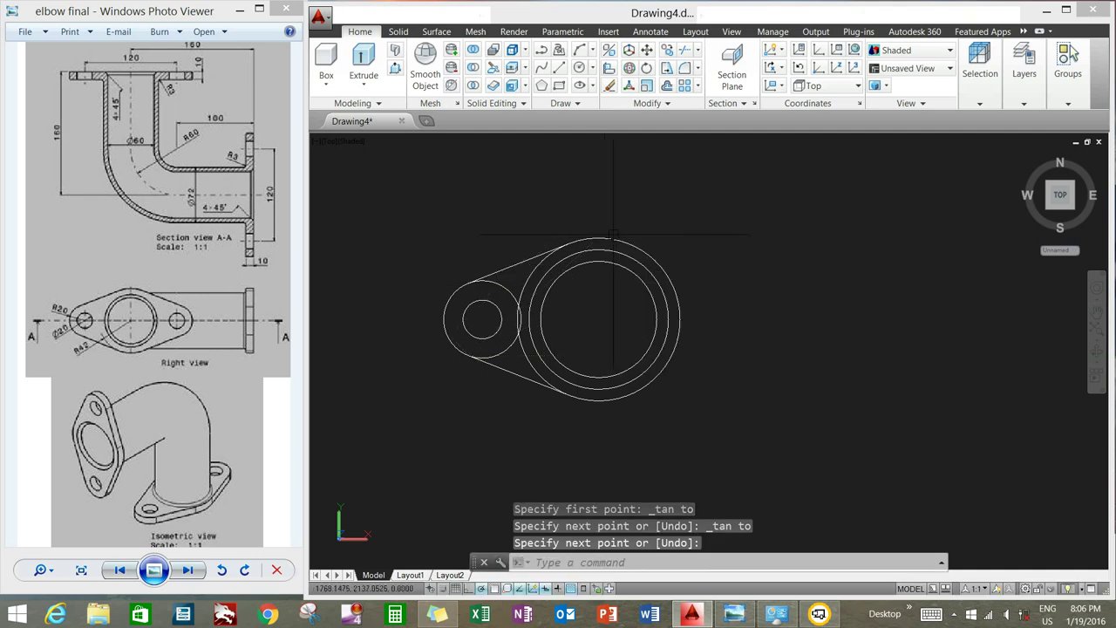
{"action": "type", "text": "TR"}
Trim the lug circle's arc and the outer circle's arc between the tangent lines
{"action": "key", "text": "Return"}
{"action": "key", "text": "Return"}
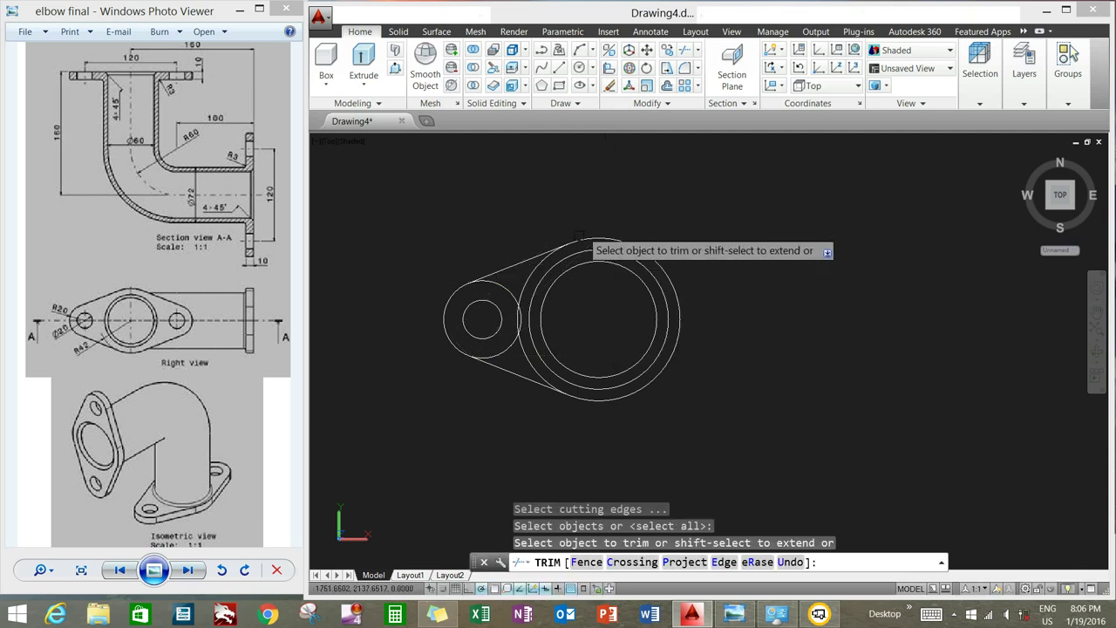
{"action": "scroll", "coordinate": [513, 290], "scroll_direction": "up", "scroll_amount": 2}
{"action": "left_click", "coordinate": [499, 294]}
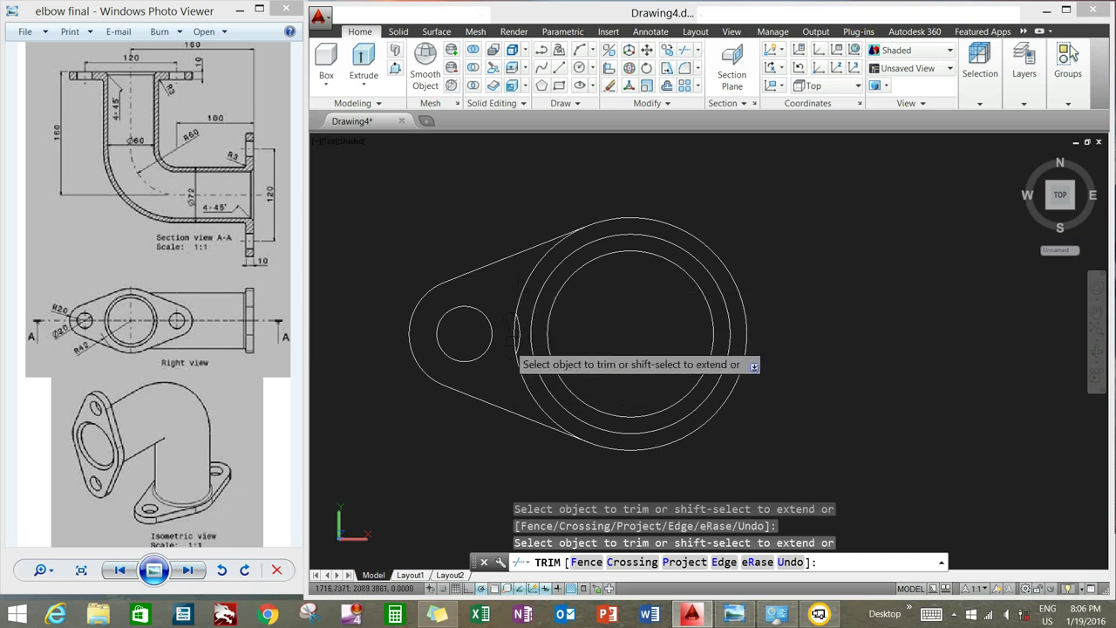
{"action": "left_click", "coordinate": [528, 283]}
{"action": "left_click", "coordinate": [527, 284]}
{"action": "left_click", "coordinate": [528, 284]}
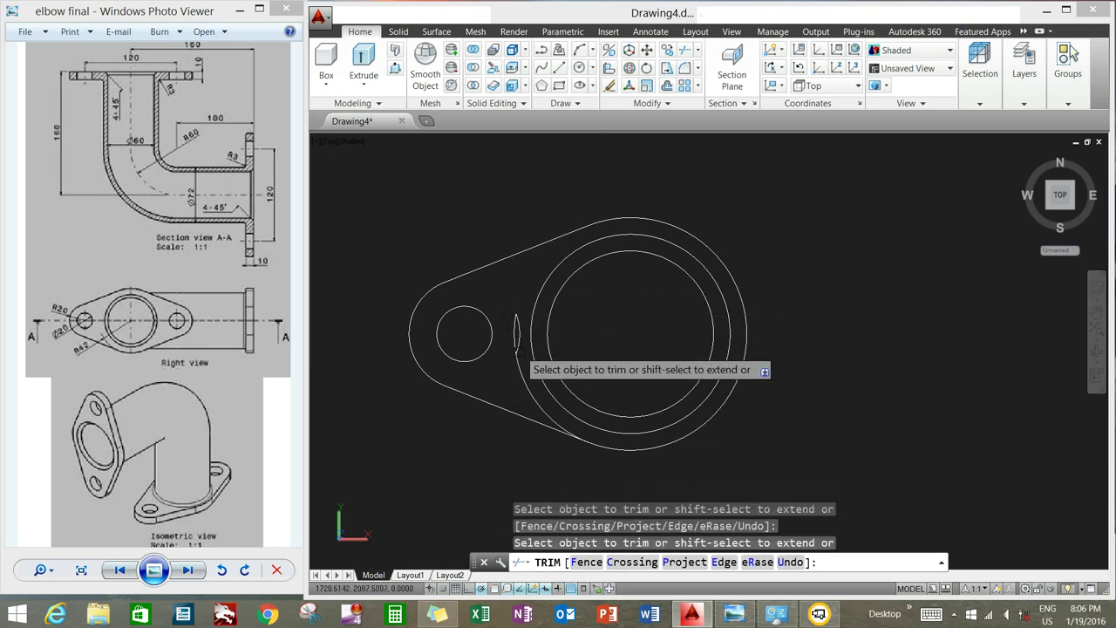
{"action": "right_click", "coordinate": [523, 284]}
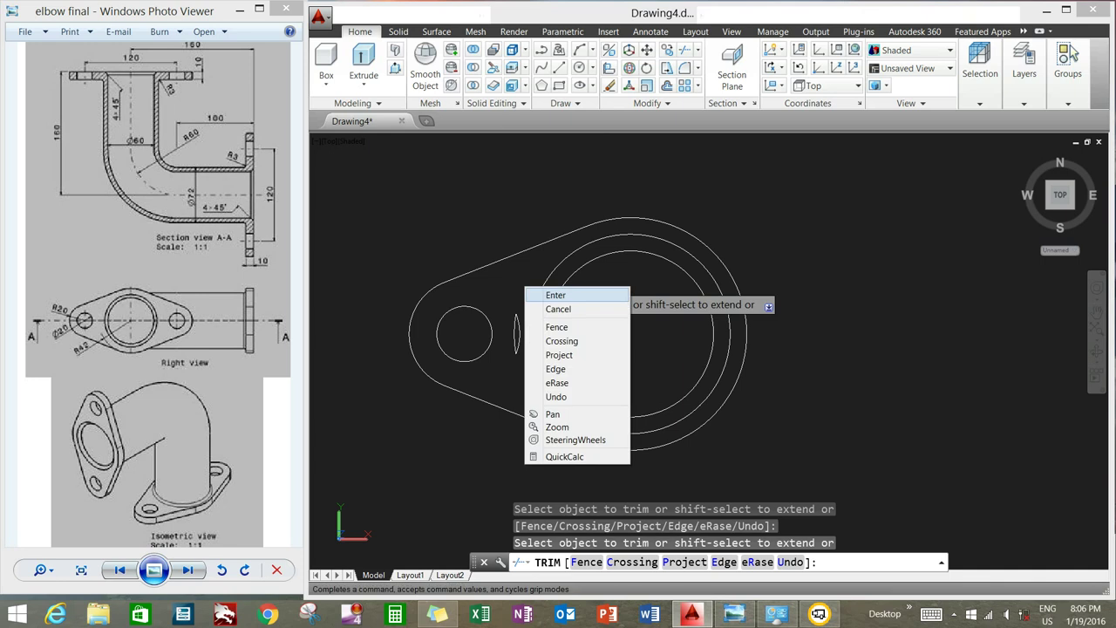
{"action": "key", "text": "Escape"}
Delete the two leftover segments inside the lug outline
{"action": "left_click", "coordinate": [525, 367]}
{"action": "left_click", "coordinate": [514, 299]}
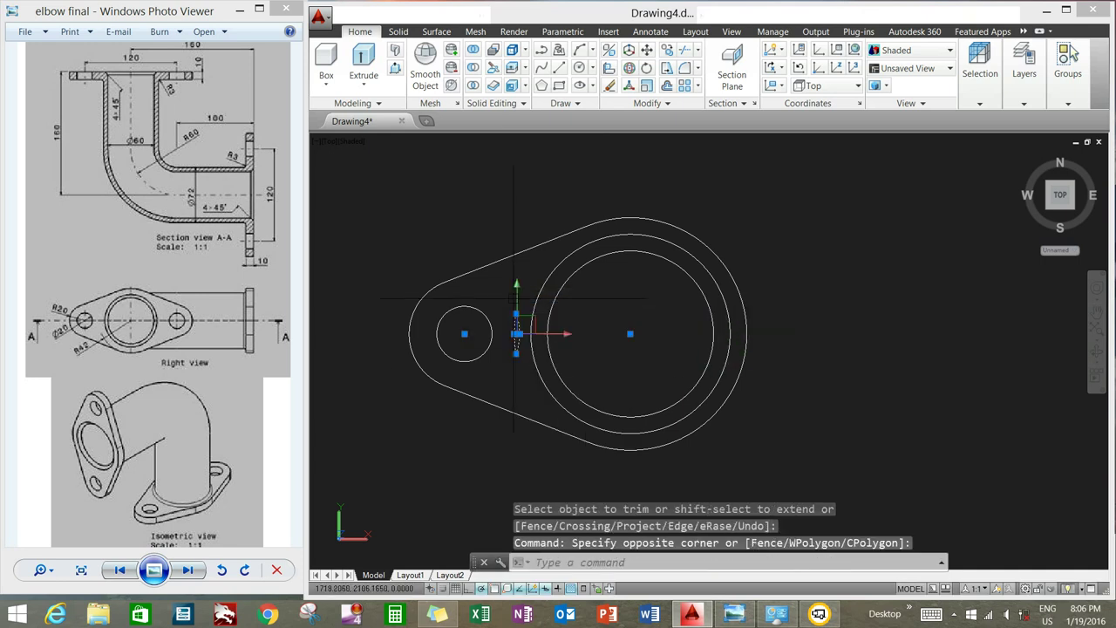
{"action": "key", "text": "Delete"}
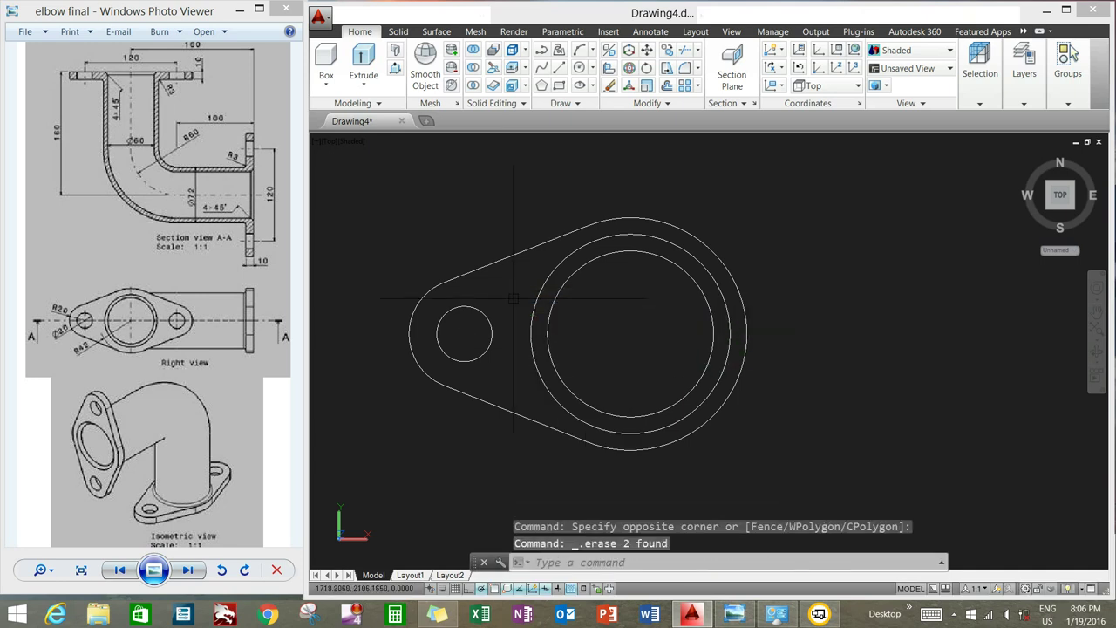
{"action": "scroll", "coordinate": [514, 297], "scroll_direction": "down", "scroll_amount": 2}
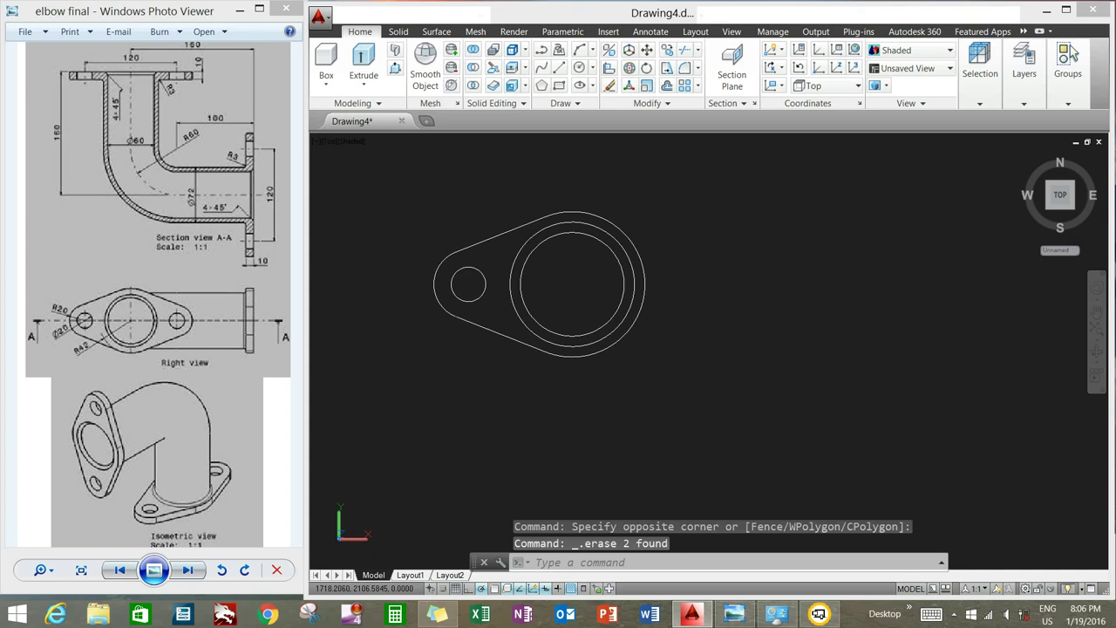
Start MIRROR and select the left lug's tangent lines, arc and bolt hole
{"action": "type", "text": "MI"}
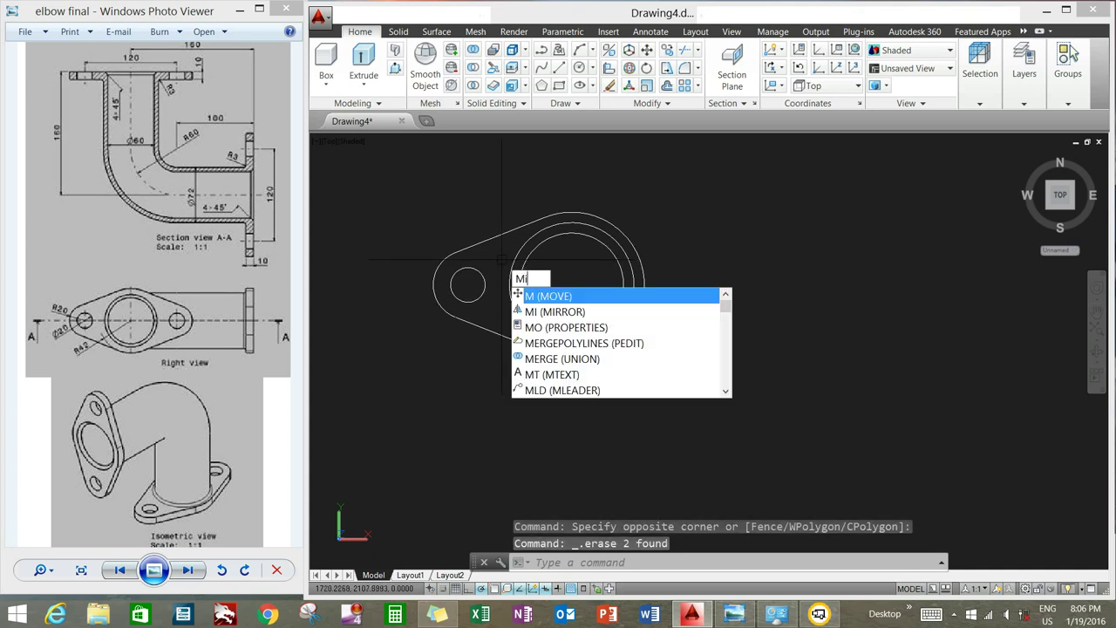
{"action": "key", "text": "Return"}
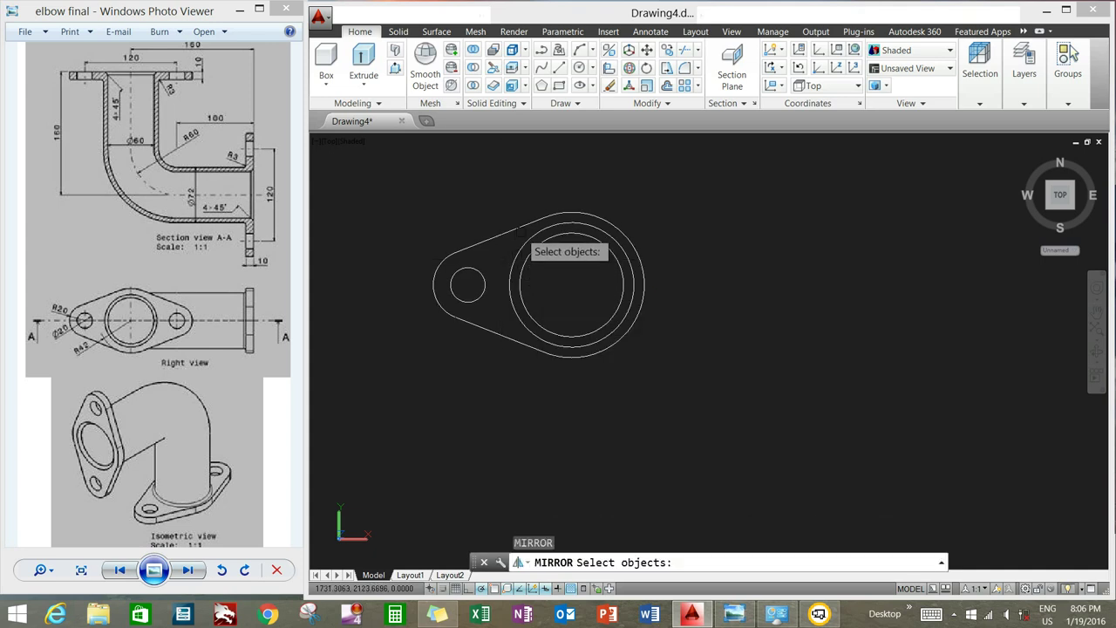
{"action": "left_click", "coordinate": [520, 228]}
{"action": "left_click", "coordinate": [509, 362]}
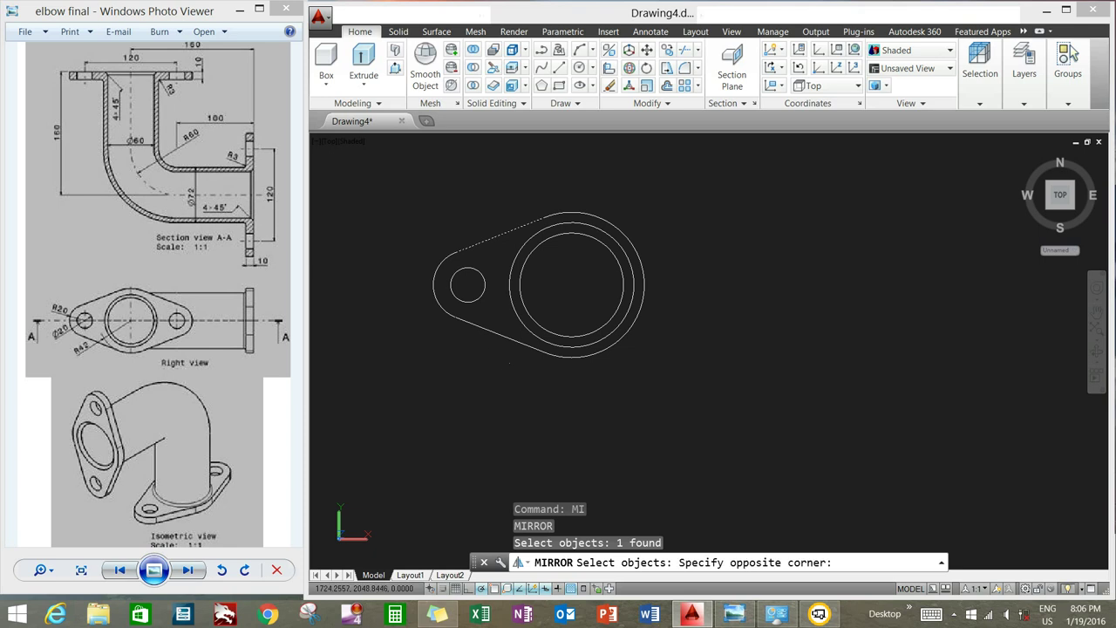
{"action": "left_click", "coordinate": [436, 235]}
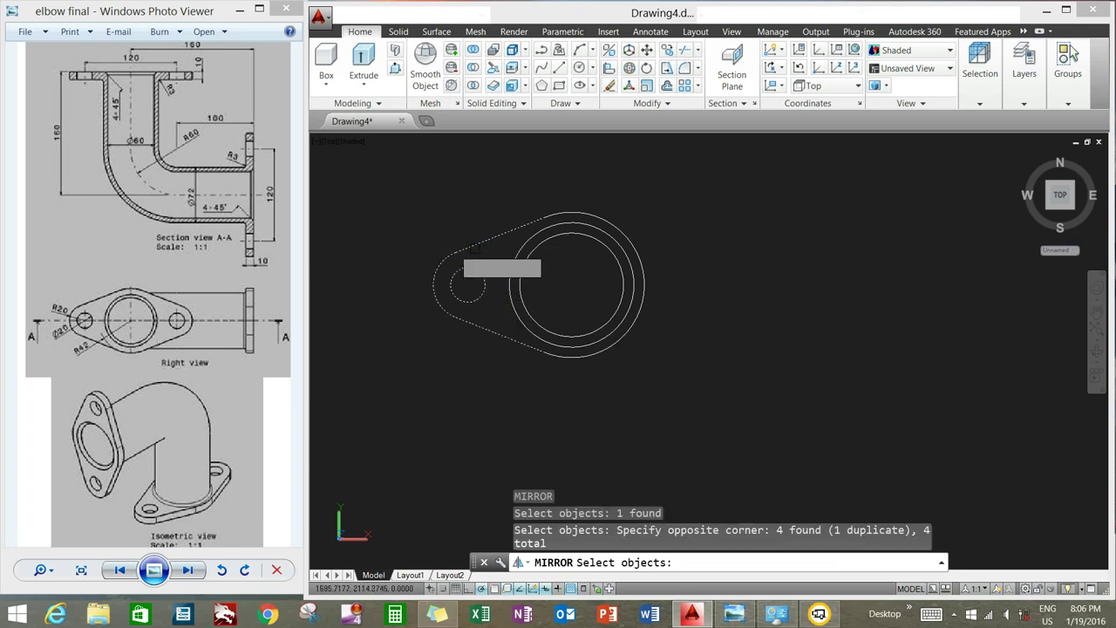
{"action": "key", "text": "Return"}
Mirror them across the line through the circle's top and bottom quadrants, keeping originals
{"action": "right_click", "coordinate": [569, 209], "text": "shift"}
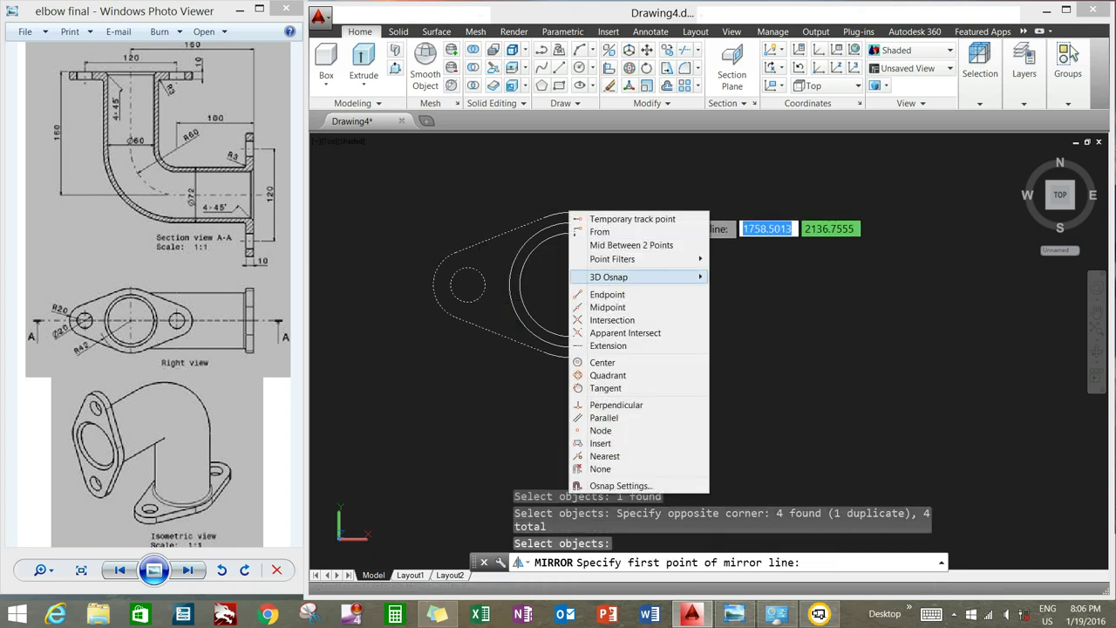
{"action": "left_click", "coordinate": [593, 376]}
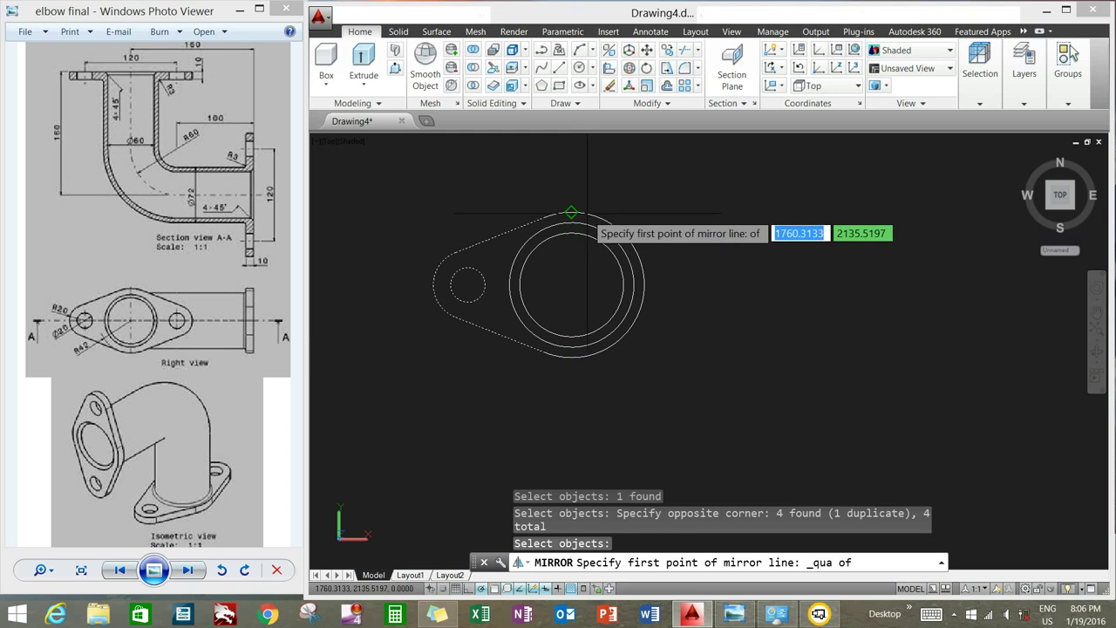
{"action": "left_click", "coordinate": [572, 233]}
{"action": "right_click", "coordinate": [584, 295], "text": "shift"}
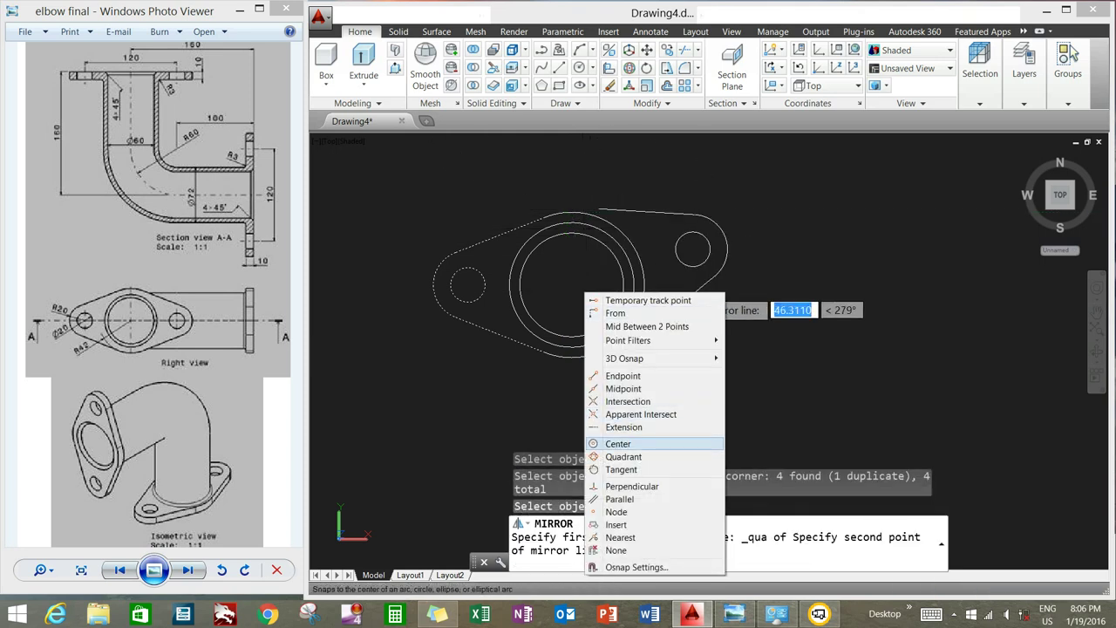
{"action": "left_click", "coordinate": [624, 457]}
{"action": "left_click", "coordinate": [568, 360]}
{"action": "right_click", "coordinate": [653, 268]}
{"action": "left_click", "coordinate": [660, 278]}
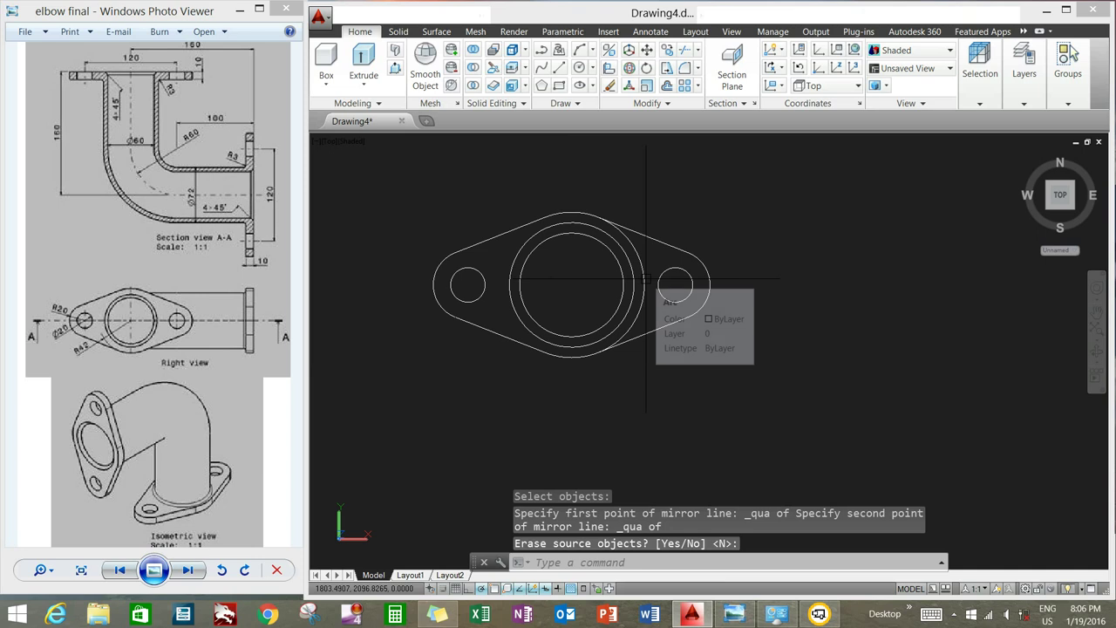
{"action": "type", "text": "tr"}
Trim the outer circle arc inside the right lug
{"action": "key", "text": "Return"}
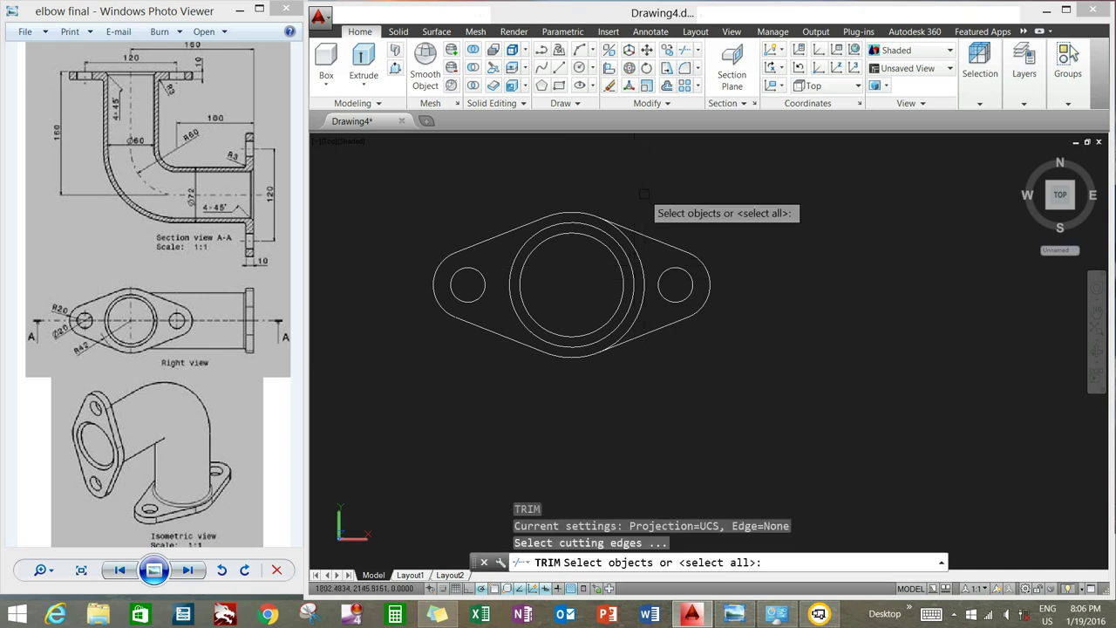
{"action": "key", "text": "Return"}
{"action": "left_click", "coordinate": [637, 228]}
{"action": "right_click", "coordinate": [643, 202]}
{"action": "left_click", "coordinate": [651, 210]}
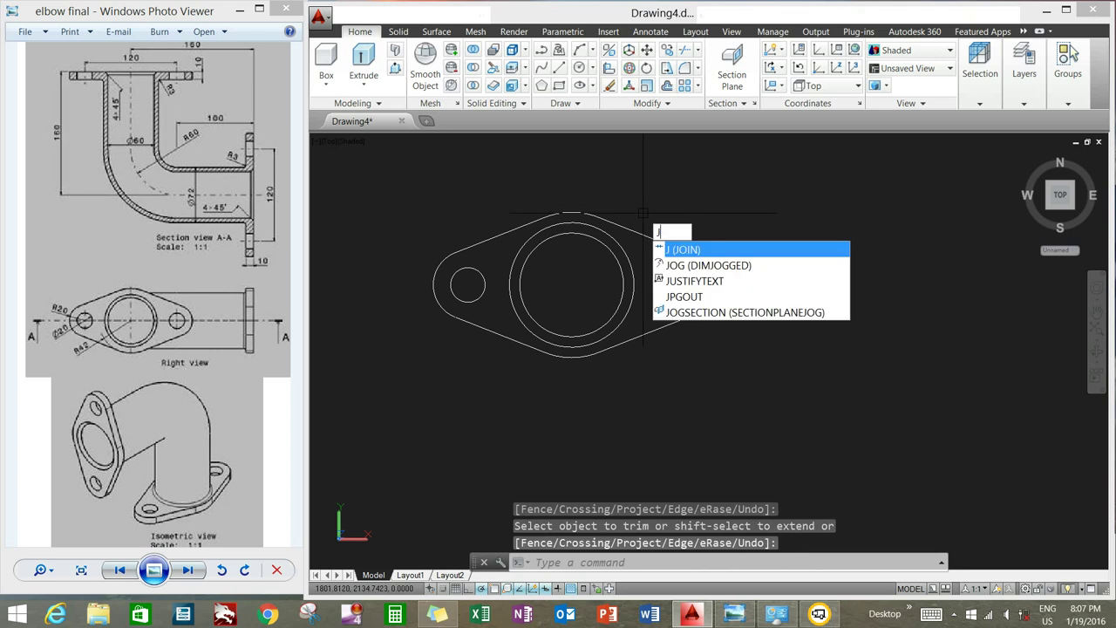
Join the eight flange outline pieces into a single polyline
{"action": "key", "text": "Return"}
{"action": "left_click", "coordinate": [644, 234]}
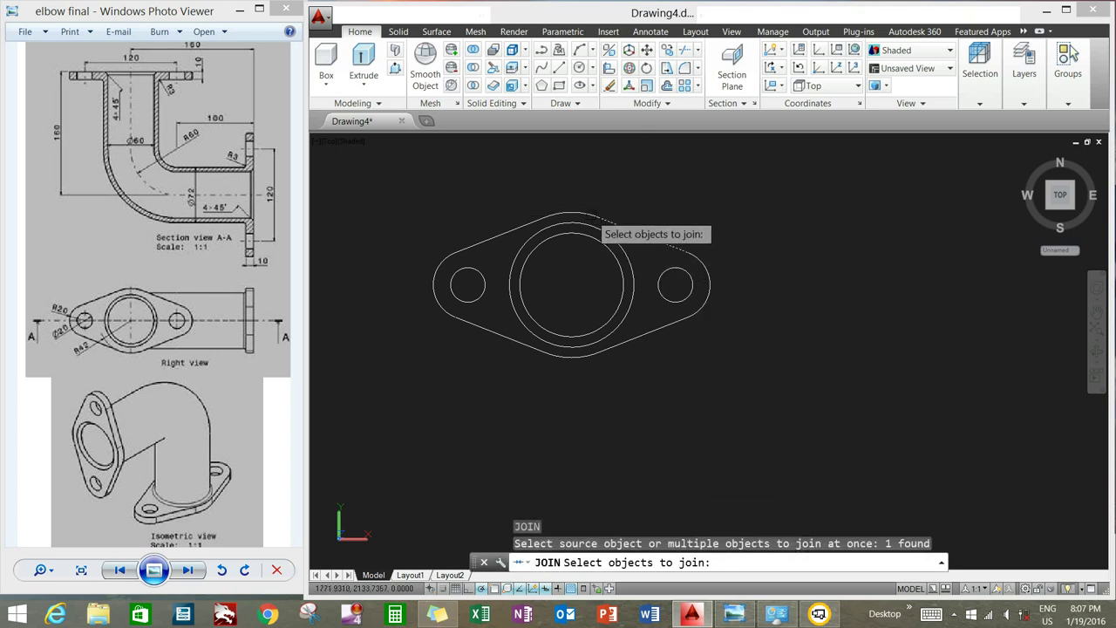
{"action": "left_click", "coordinate": [557, 214]}
{"action": "left_click", "coordinate": [535, 224]}
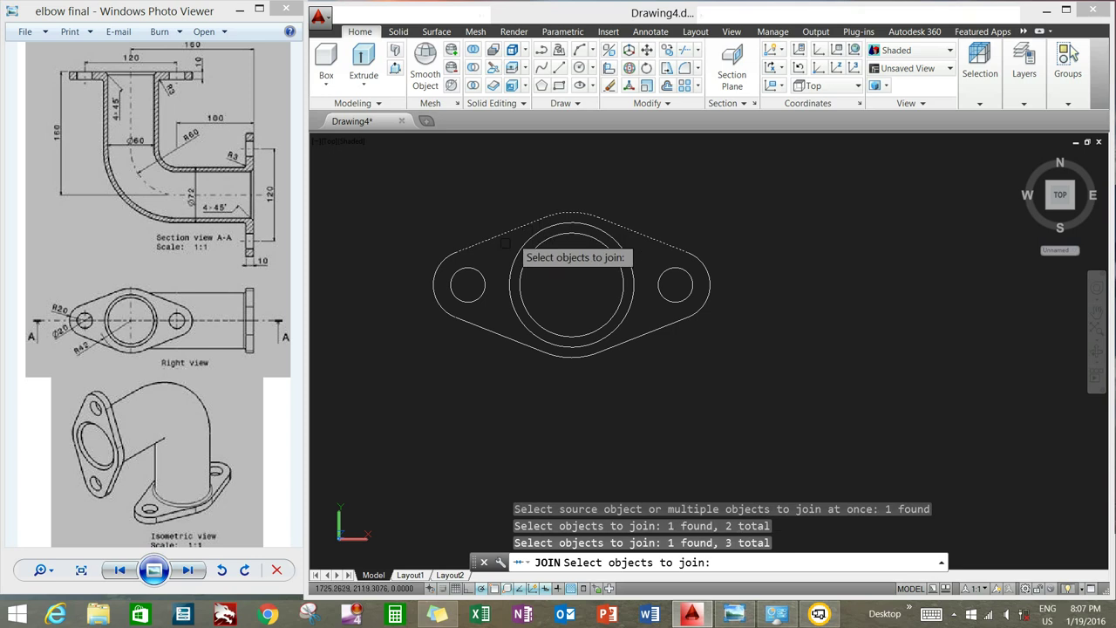
{"action": "left_click", "coordinate": [440, 295]}
{"action": "left_click", "coordinate": [498, 332]}
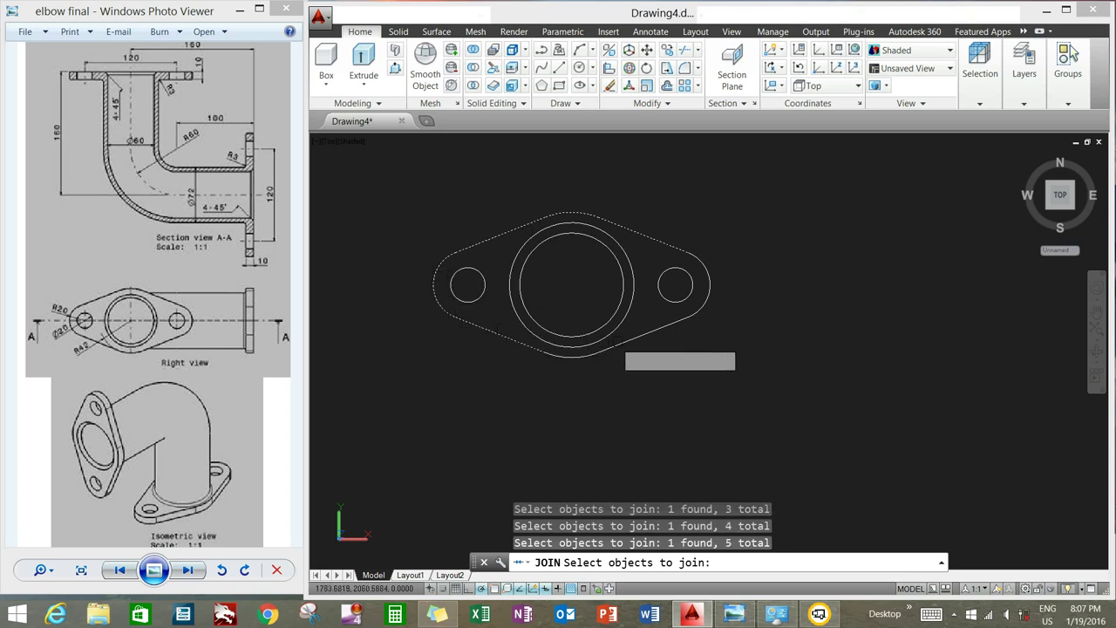
{"action": "left_click", "coordinate": [563, 359]}
{"action": "left_click", "coordinate": [706, 302]}
{"action": "key", "text": "Return"}
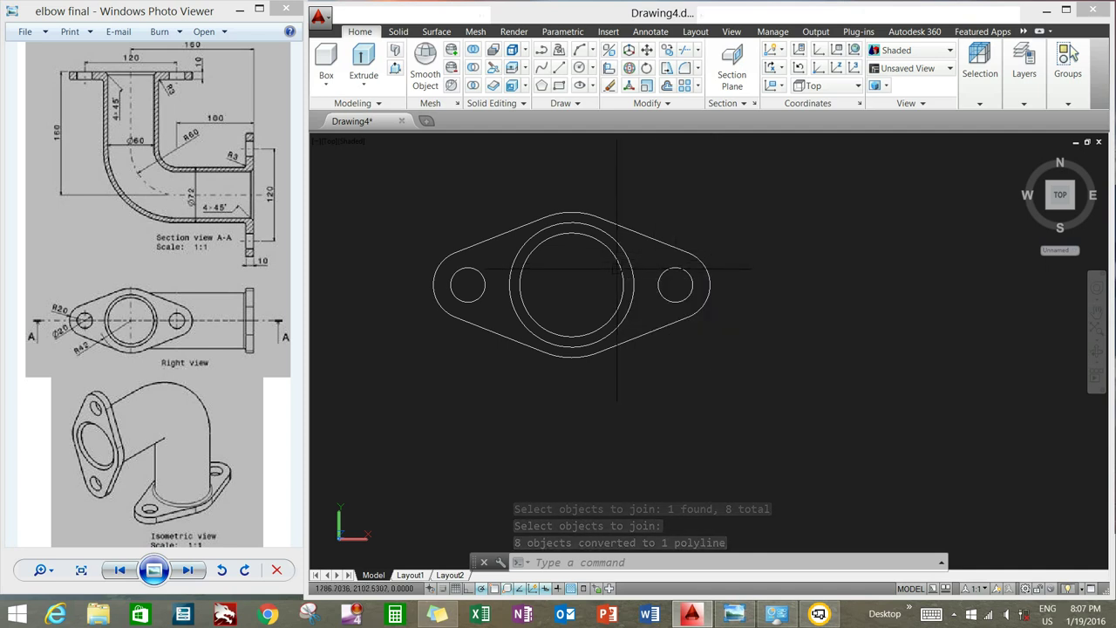
Move the inner flange circle 6 units down along Z
{"action": "mouse_move", "coordinate": [612, 283]}
{"action": "middle_mouse_down", "text": "shift"}
{"action": "mouse_move", "coordinate": [663, 284]}
{"action": "mouse_move", "coordinate": [663, 331]}
{"action": "middle_mouse_up", "text": "shift"}
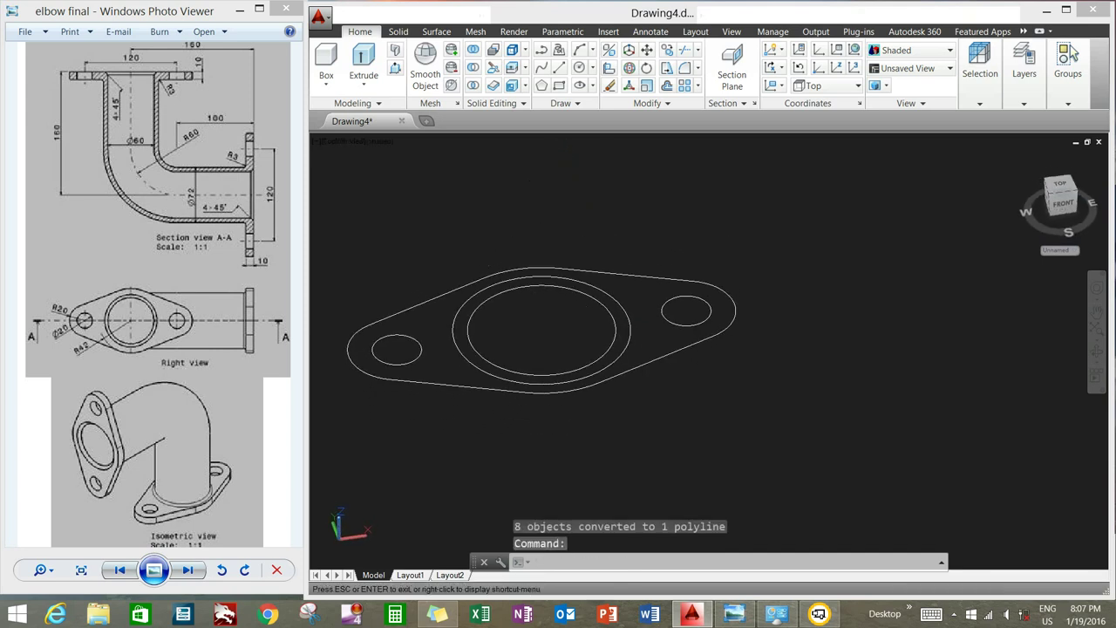
{"action": "middle_click_drag", "start_coordinate": [556, 294], "coordinate": [569, 284]}
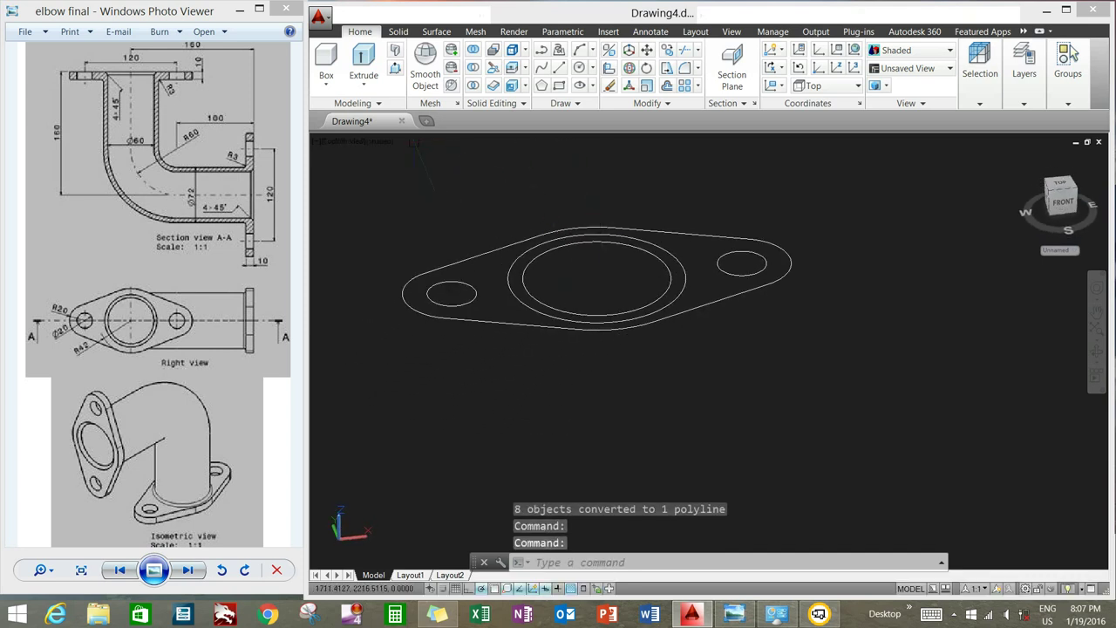
{"action": "left_click", "coordinate": [573, 246]}
{"action": "right_click", "coordinate": [604, 185]}
{"action": "left_click", "coordinate": [630, 273]}
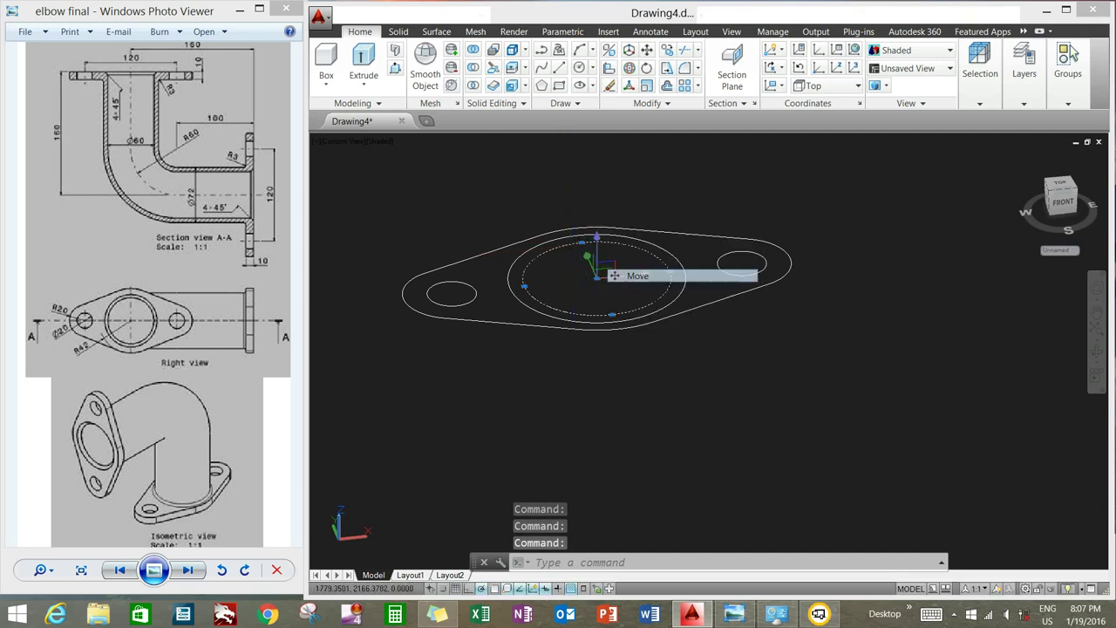
{"action": "left_click", "coordinate": [902, 215]}
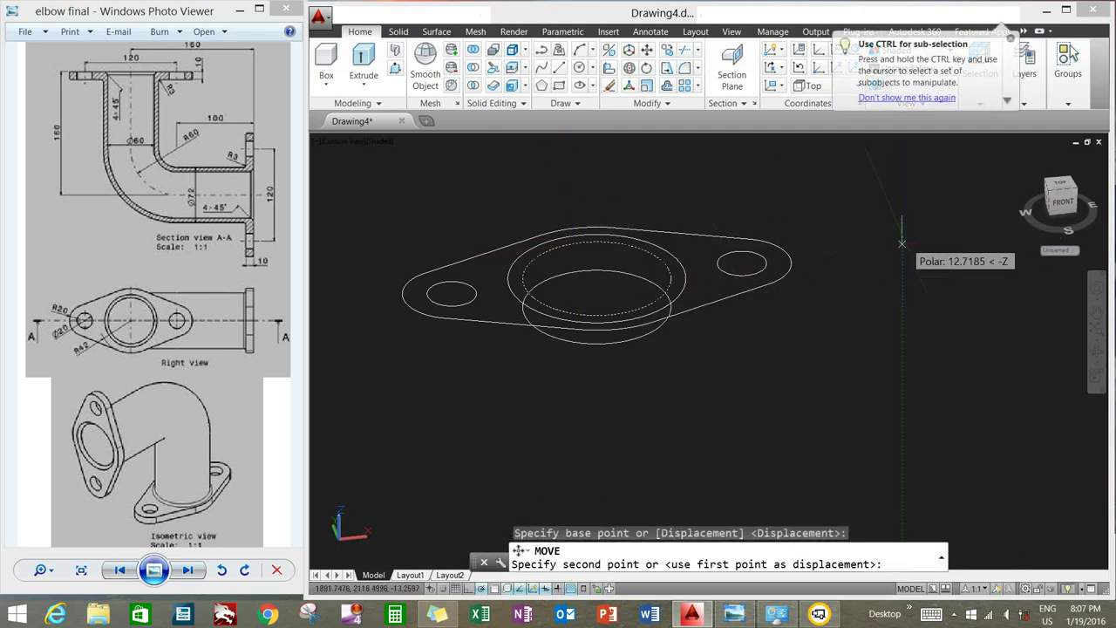
{"action": "type", "text": "6"}
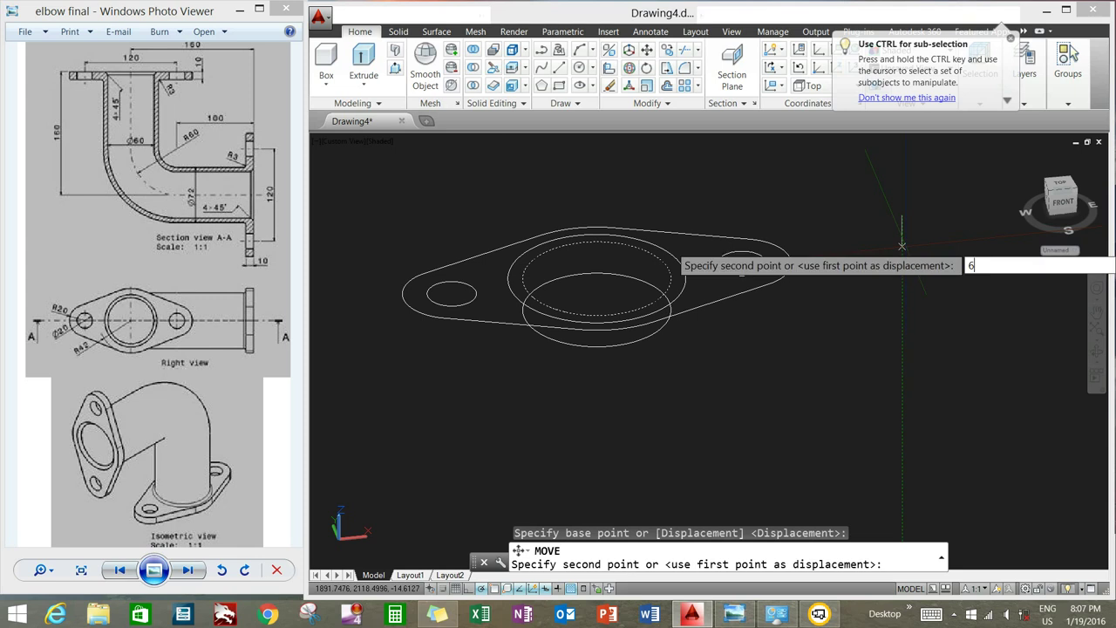
{"action": "key", "text": "Return"}
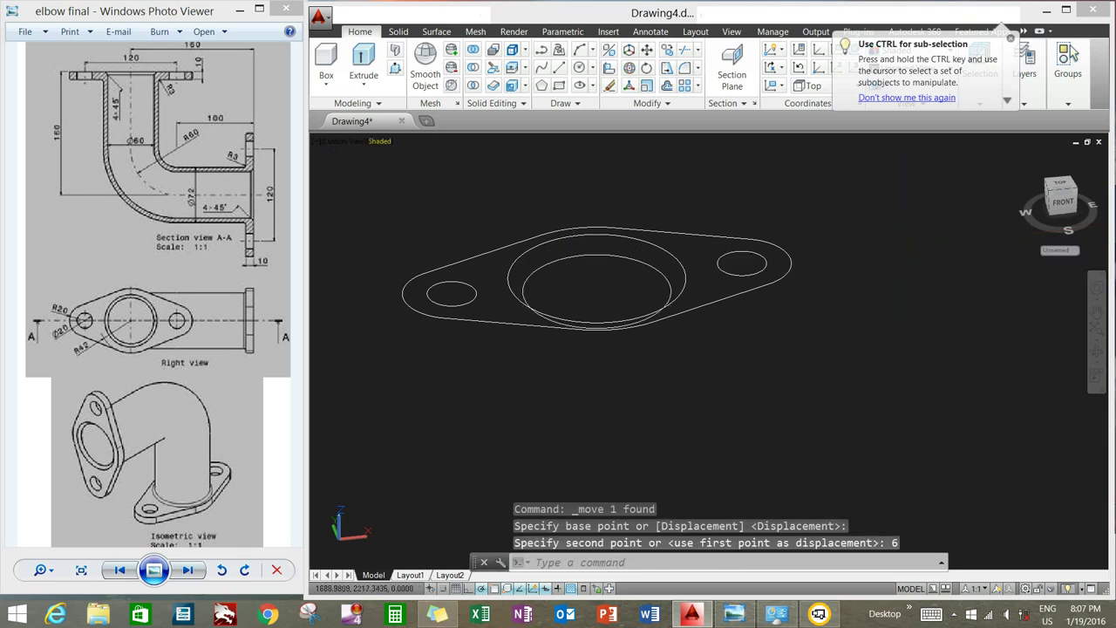
Loft a solid from the outer circle to the inner circle using cross sections only
{"action": "left_click", "coordinate": [364, 81]}
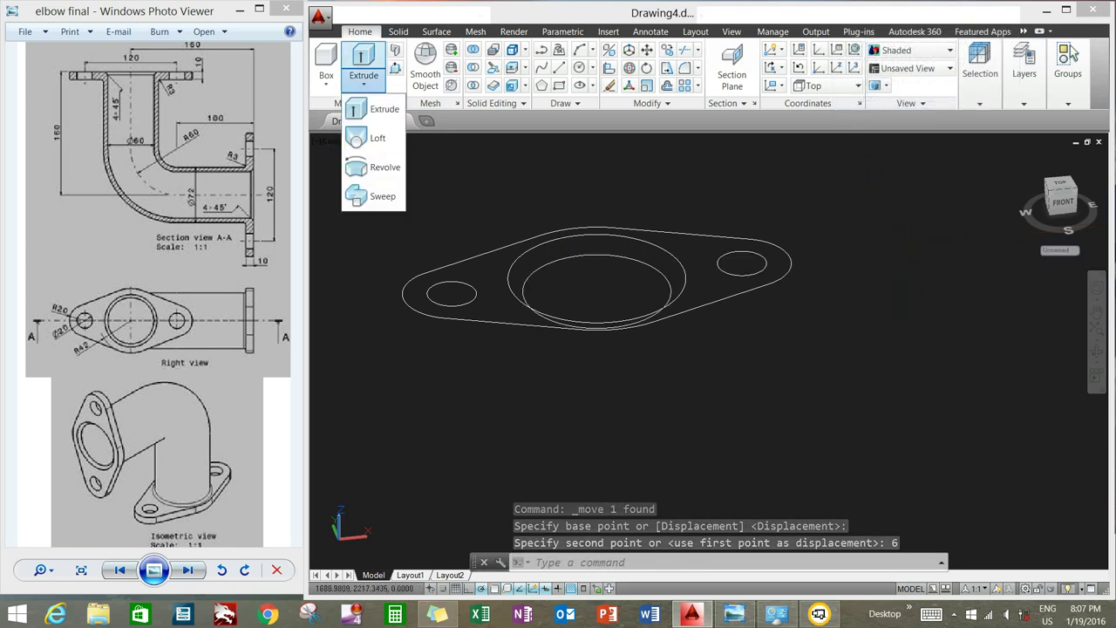
{"action": "left_click", "coordinate": [377, 138]}
{"action": "left_click", "coordinate": [517, 253]}
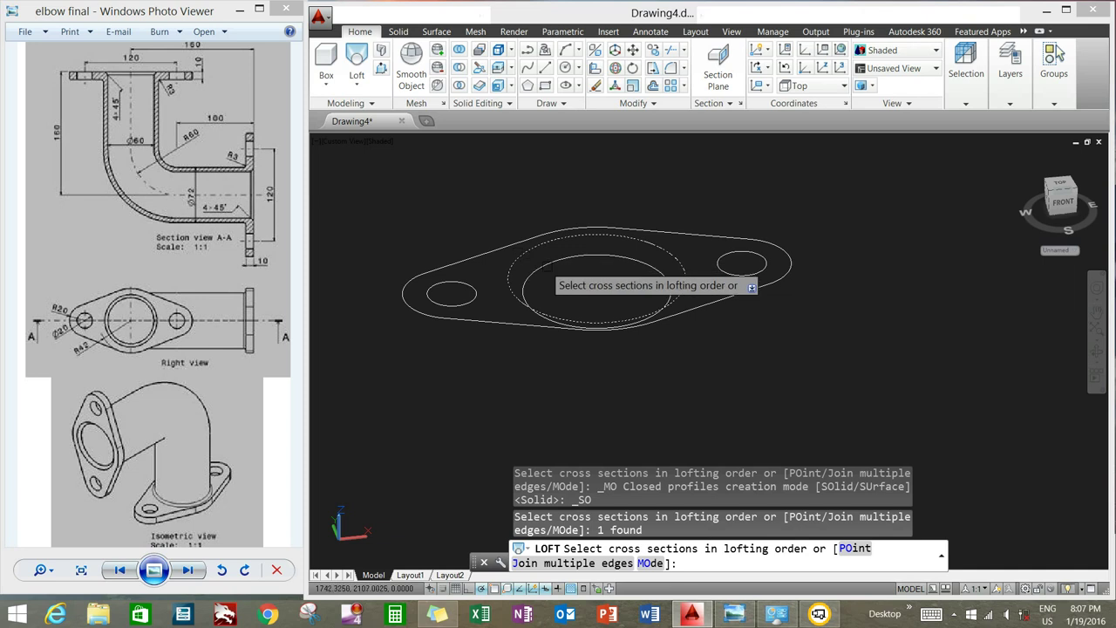
{"action": "left_click", "coordinate": [545, 265]}
{"action": "right_click", "coordinate": [630, 197]}
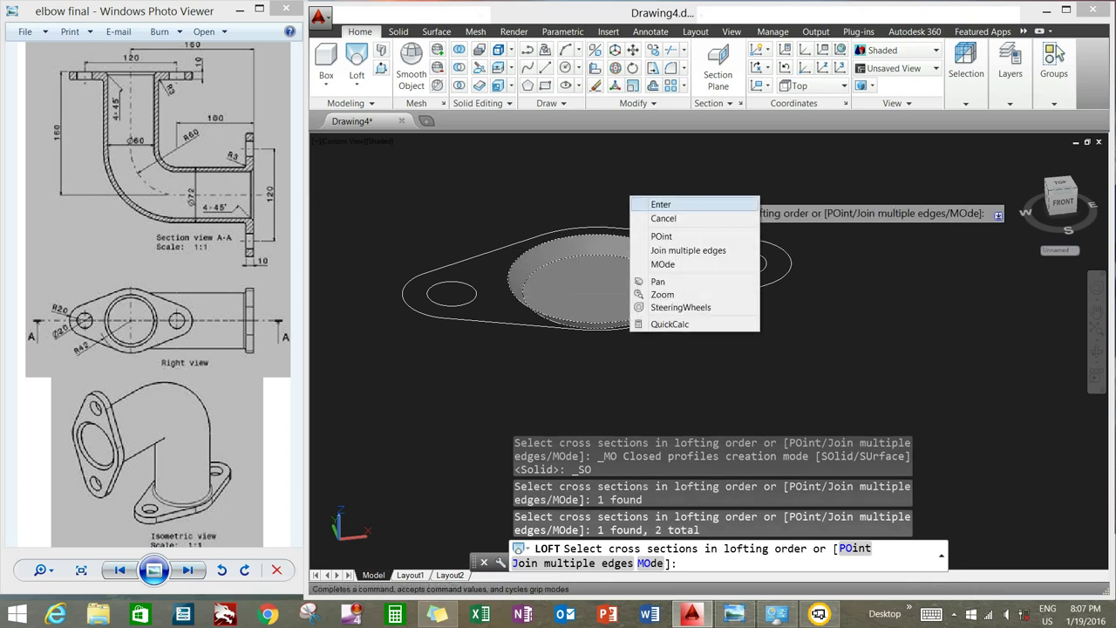
{"action": "left_click", "coordinate": [660, 204]}
{"action": "key", "text": "Return"}
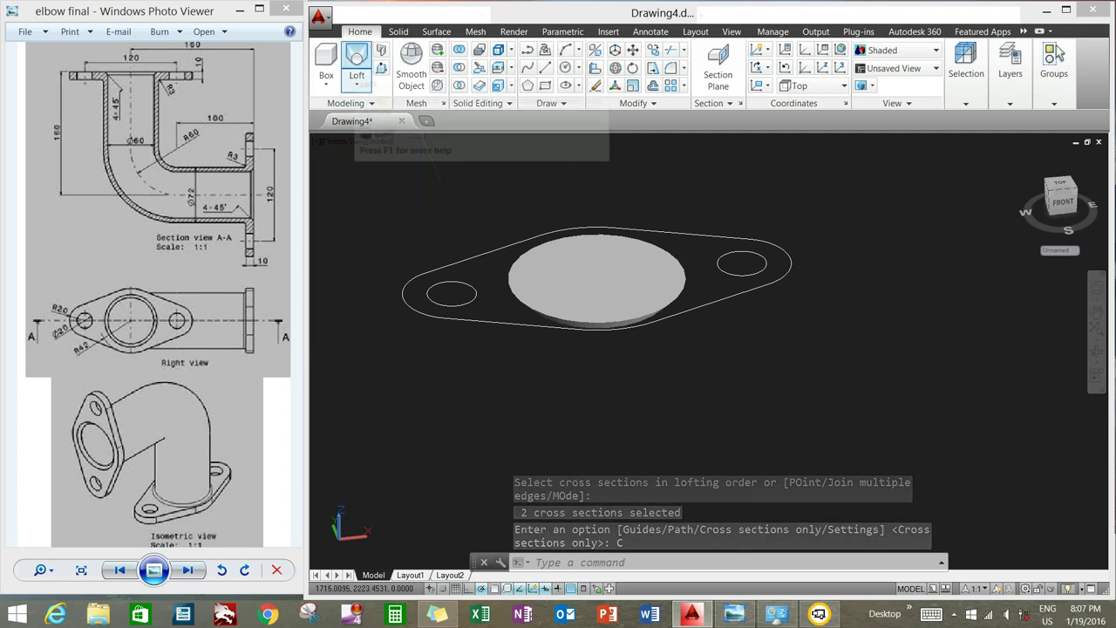
{"action": "left_click", "coordinate": [327, 83]}
Extrude the flange outline 10 units into a plate and switch to 2D Wireframe
{"action": "left_click", "coordinate": [357, 84]}
{"action": "left_click", "coordinate": [379, 110]}
{"action": "left_click", "coordinate": [471, 254]}
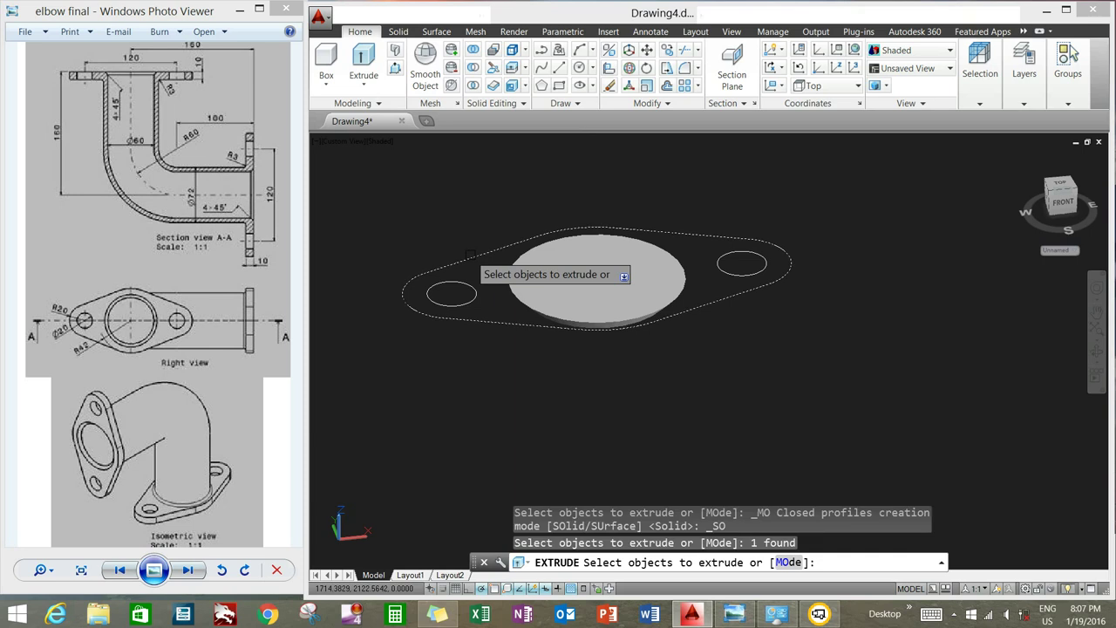
{"action": "right_click", "coordinate": [480, 199]}
{"action": "left_click", "coordinate": [514, 209]}
{"action": "type", "text": "10"}
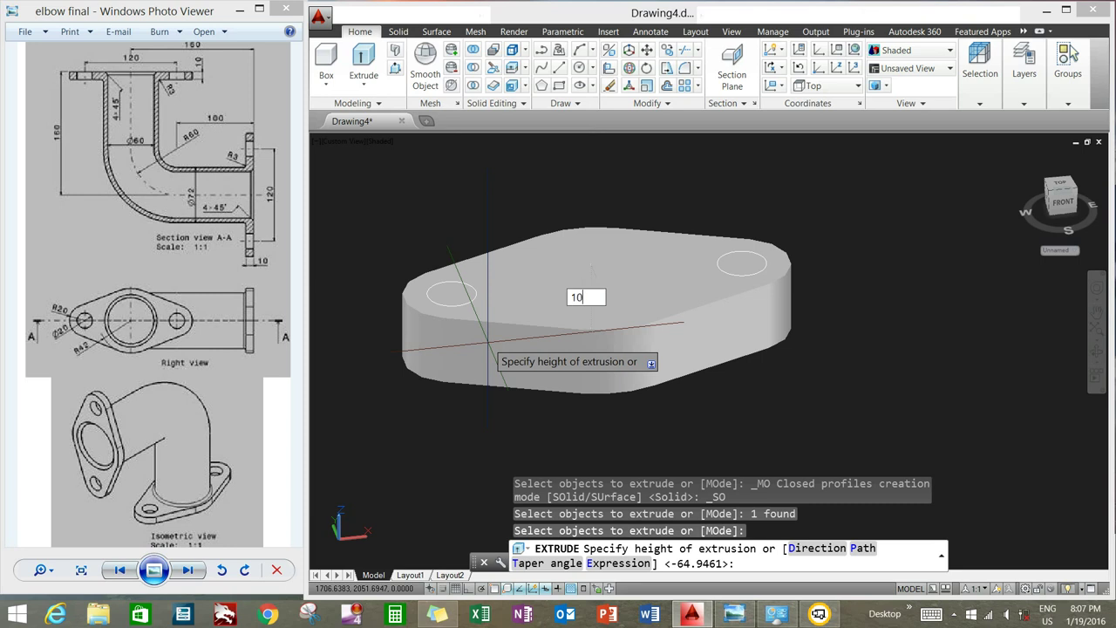
{"action": "key", "text": "Return"}
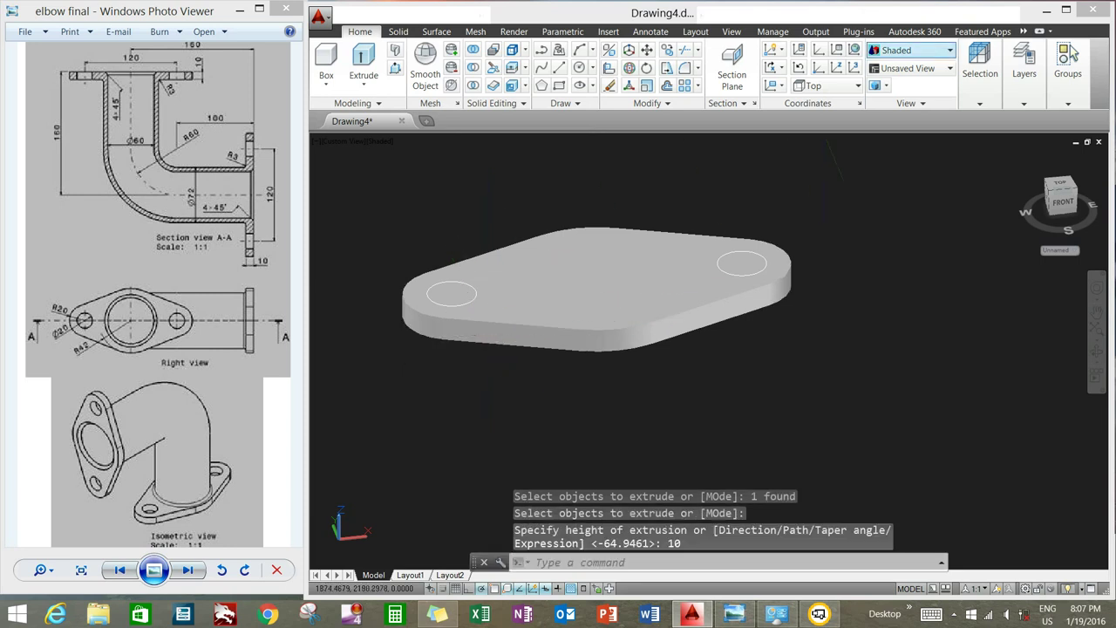
{"action": "left_click", "coordinate": [911, 50]}
{"action": "left_click", "coordinate": [894, 74]}
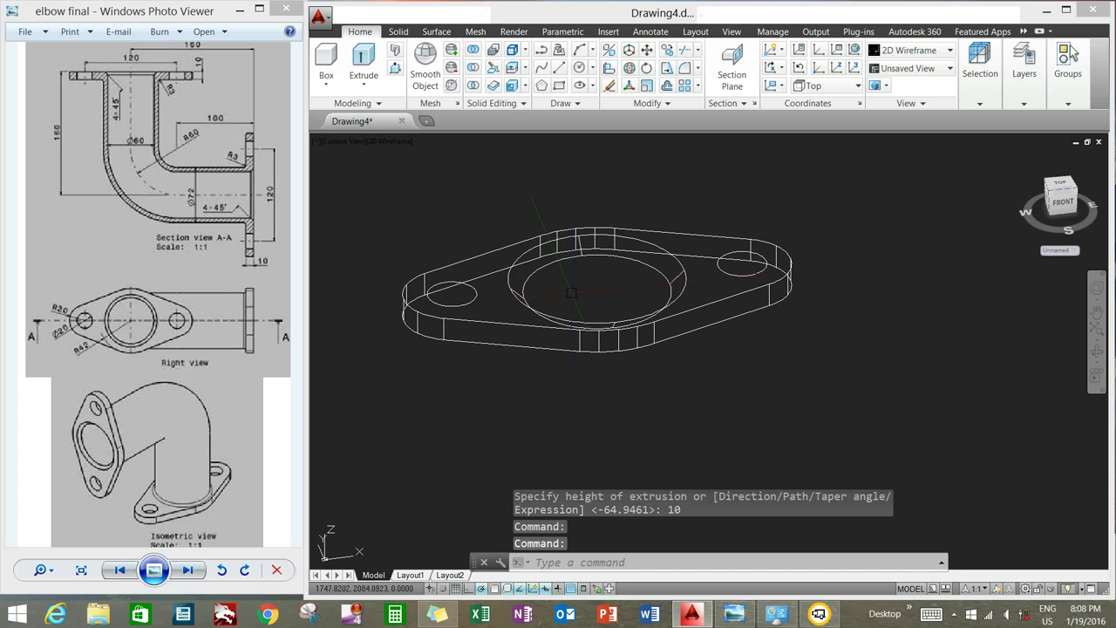
Extrude both small bolt-hole circles into cylinders
{"action": "left_click", "coordinate": [364, 59]}
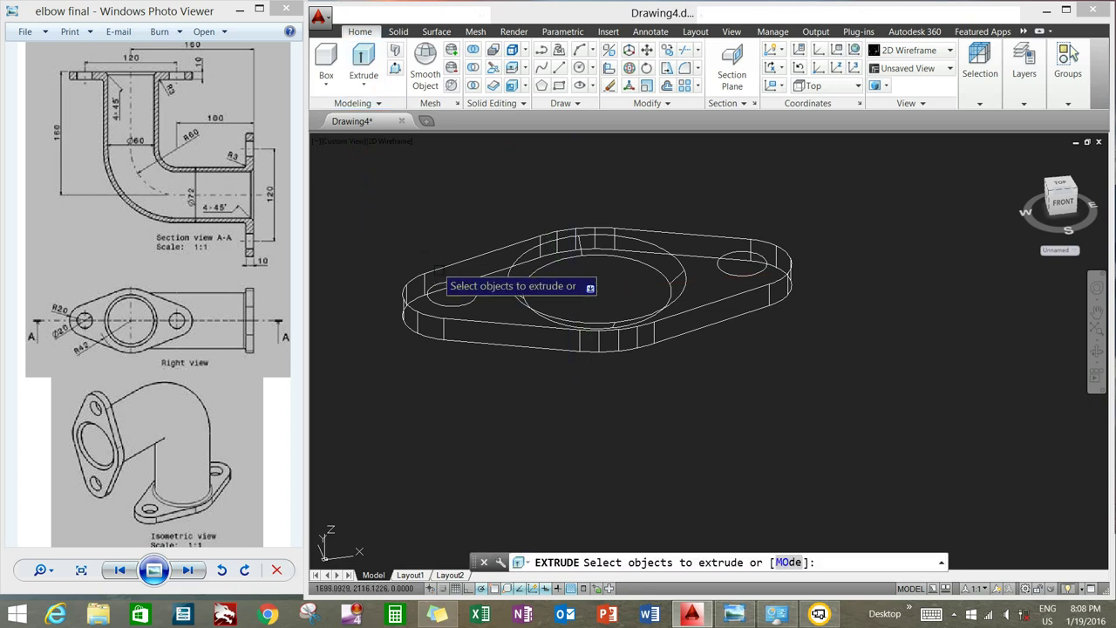
{"action": "left_click", "coordinate": [475, 295]}
{"action": "left_click", "coordinate": [740, 270]}
{"action": "right_click", "coordinate": [717, 181]}
{"action": "left_click", "coordinate": [740, 185]}
{"action": "left_click", "coordinate": [759, 356]}
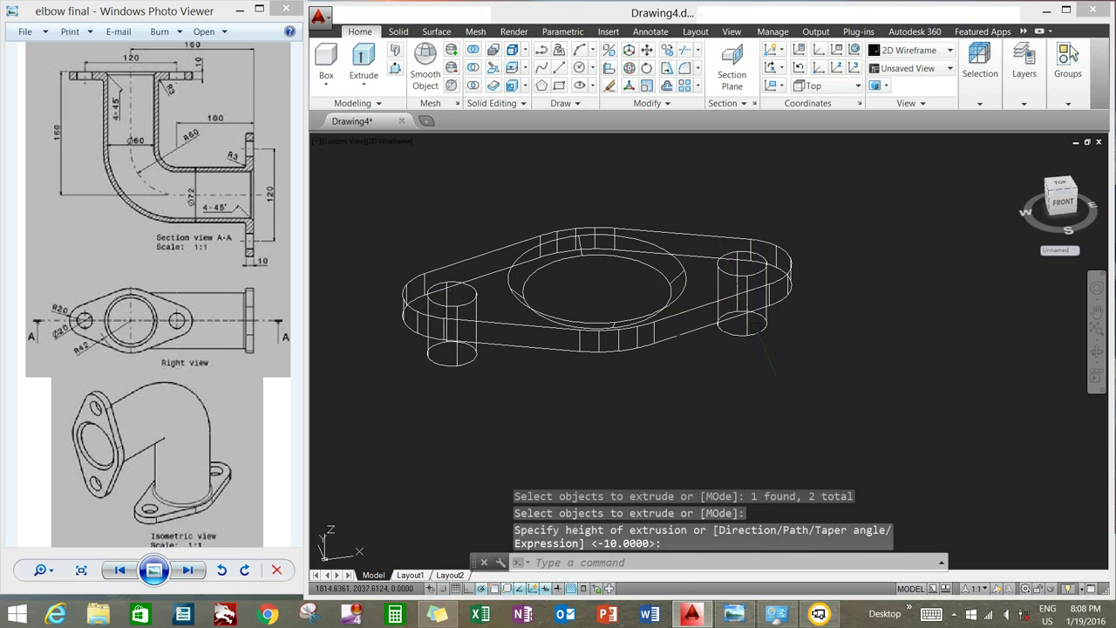
Subtract the bolt-hole cylinders from the flange plate
{"action": "left_click", "coordinate": [473, 67]}
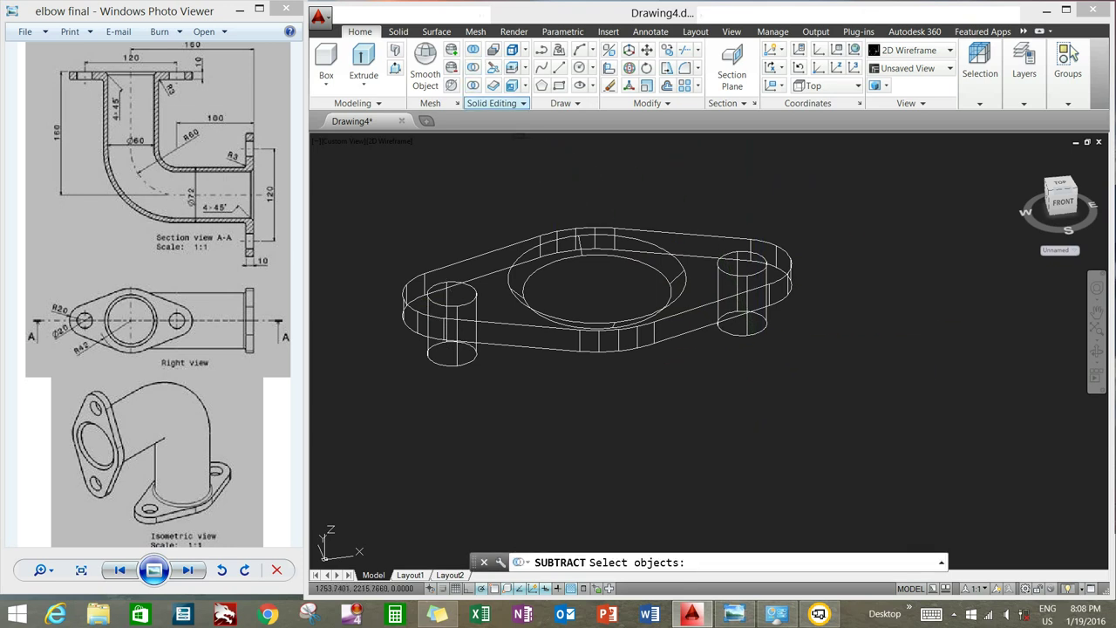
{"action": "left_click", "coordinate": [698, 233]}
{"action": "key", "text": "Return"}
{"action": "left_click", "coordinate": [471, 289]}
{"action": "left_click", "coordinate": [722, 268]}
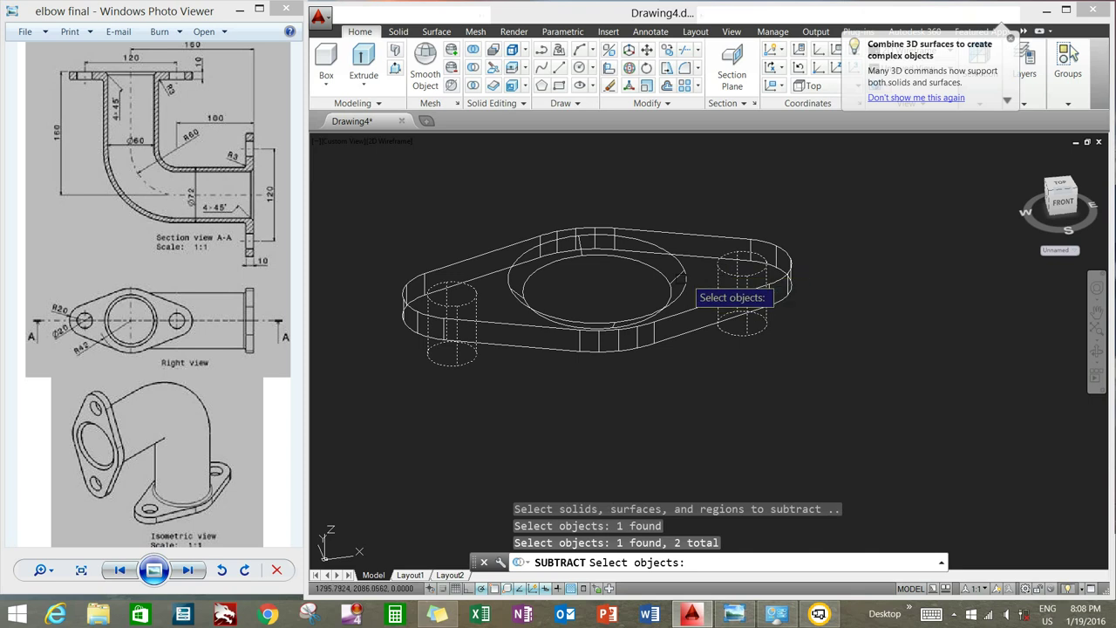
{"action": "left_click", "coordinate": [651, 271]}
{"action": "key", "text": "Return"}
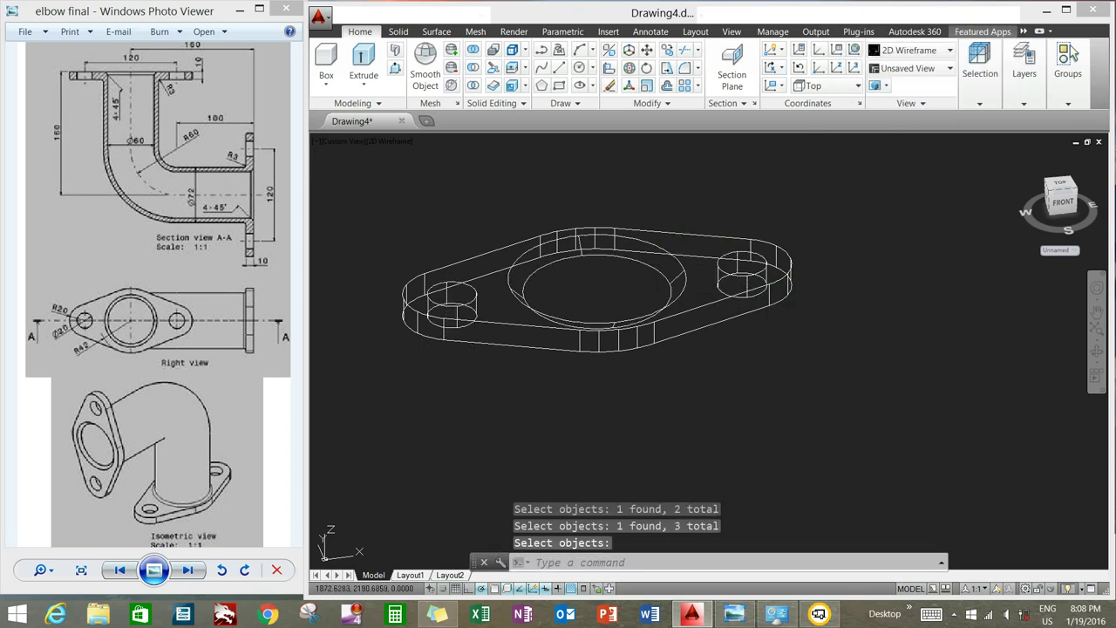
Switch to Shaded style and presspull the central circle through the plate as a bore
{"action": "left_click", "coordinate": [950, 49]}
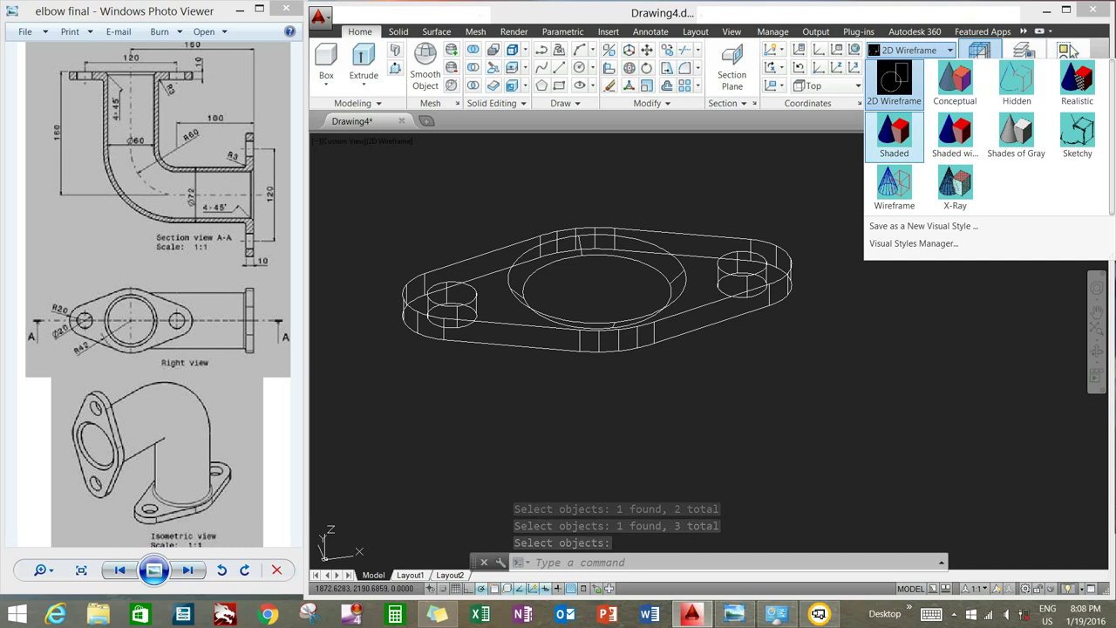
{"action": "left_click", "coordinate": [894, 131]}
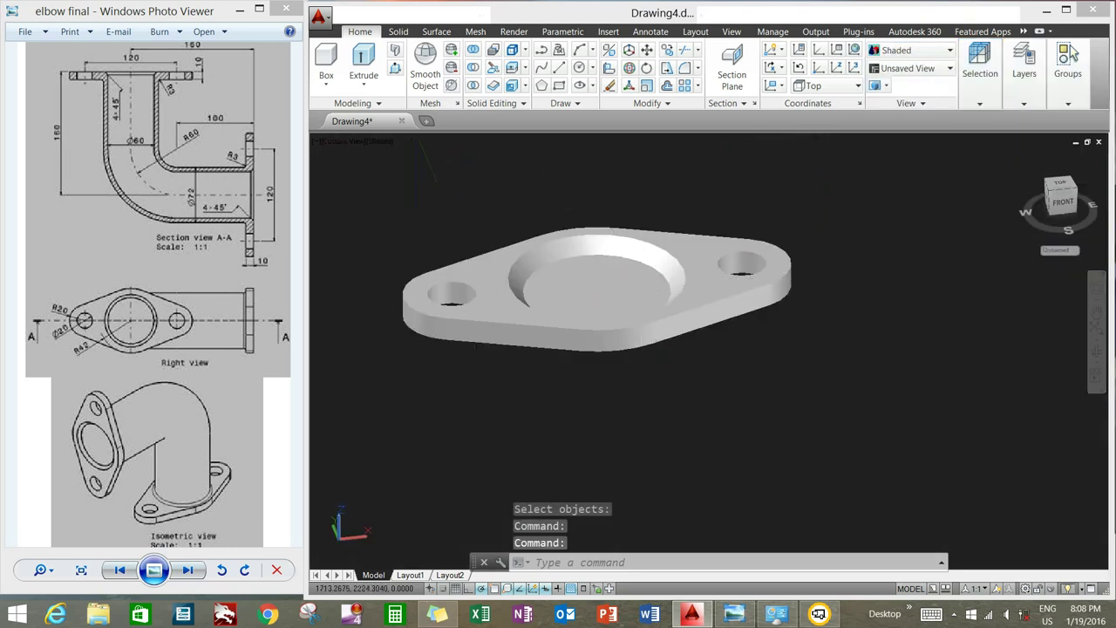
{"action": "left_click", "coordinate": [395, 67]}
{"action": "left_click", "coordinate": [597, 290]}
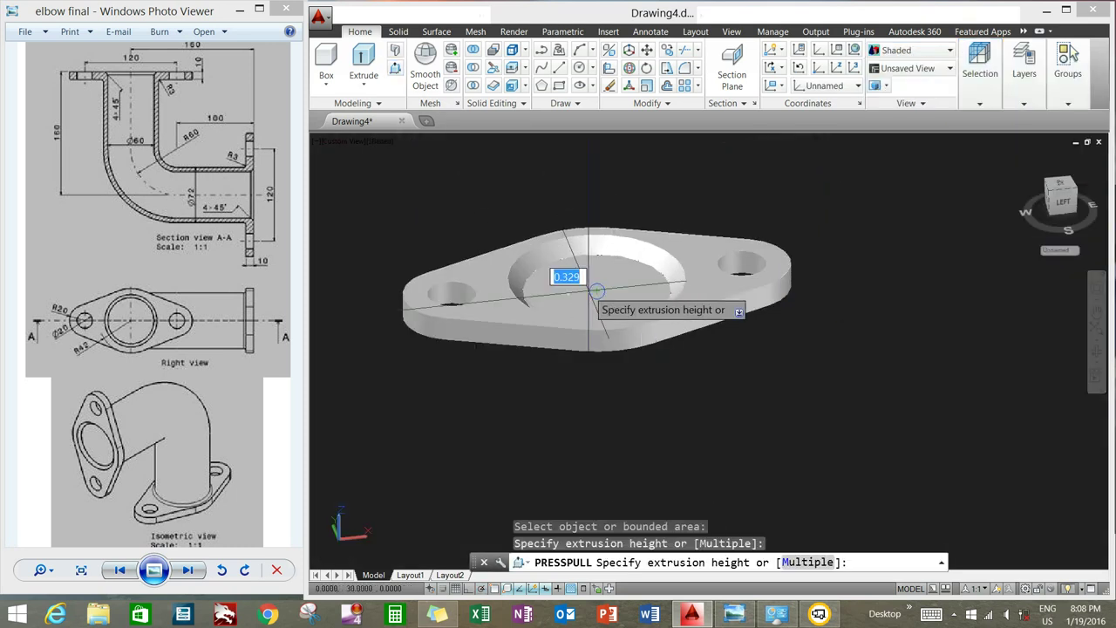
{"action": "left_click", "coordinate": [644, 417]}
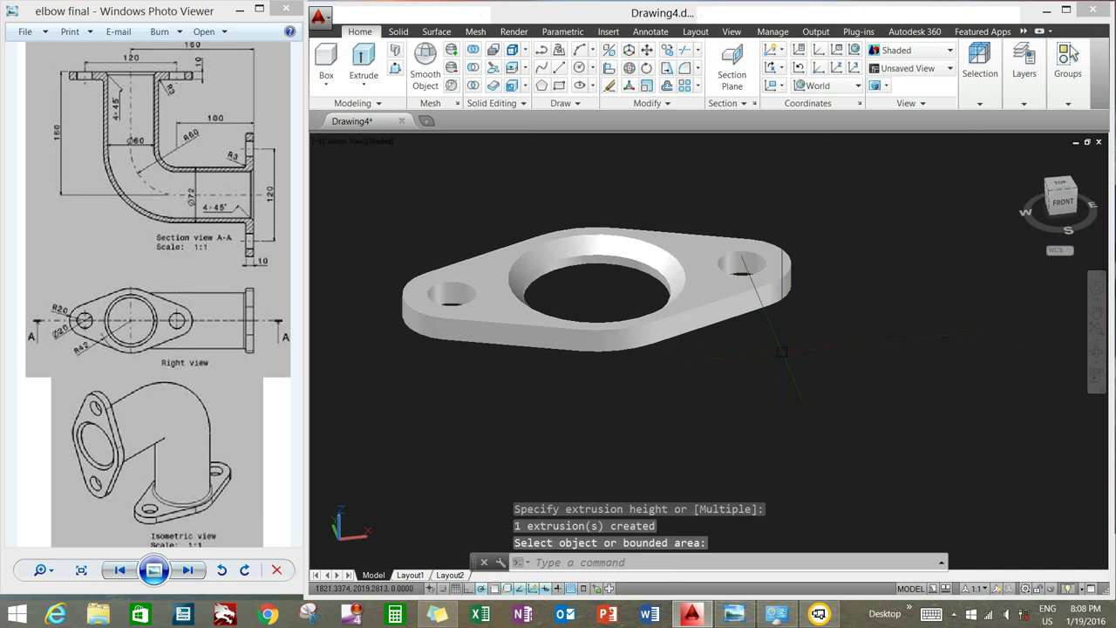
{"action": "scroll", "coordinate": [774, 346], "scroll_direction": "down", "scroll_amount": 3}
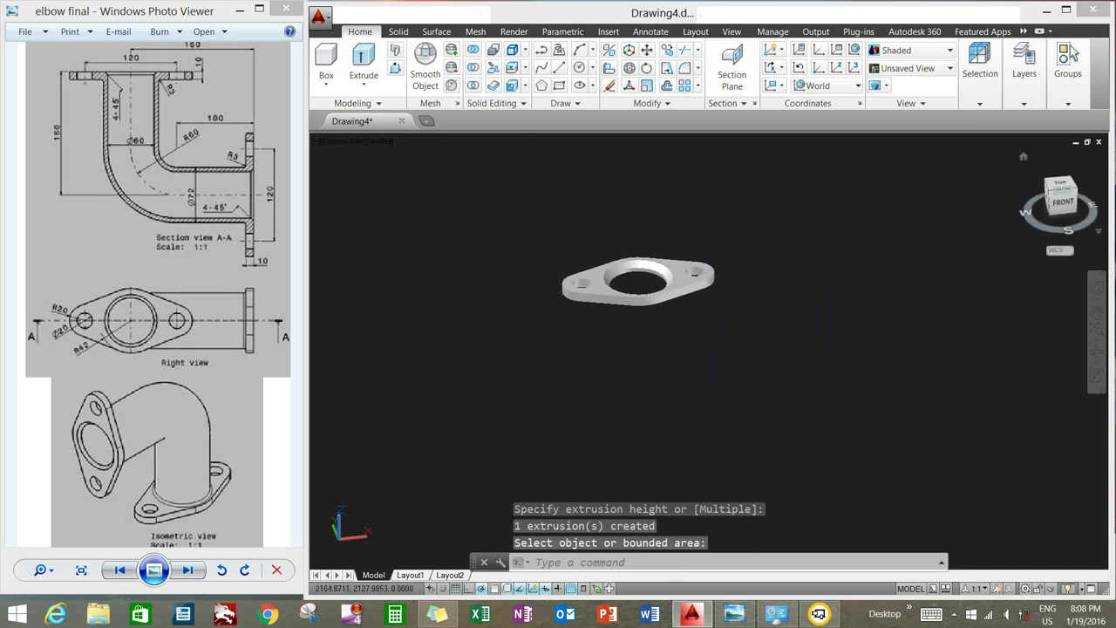
Switch to the Front view in 2D Wireframe with the flange framed higher on screen
{"action": "key", "text": "Return"}
{"action": "left_click", "coordinate": [1063, 201]}
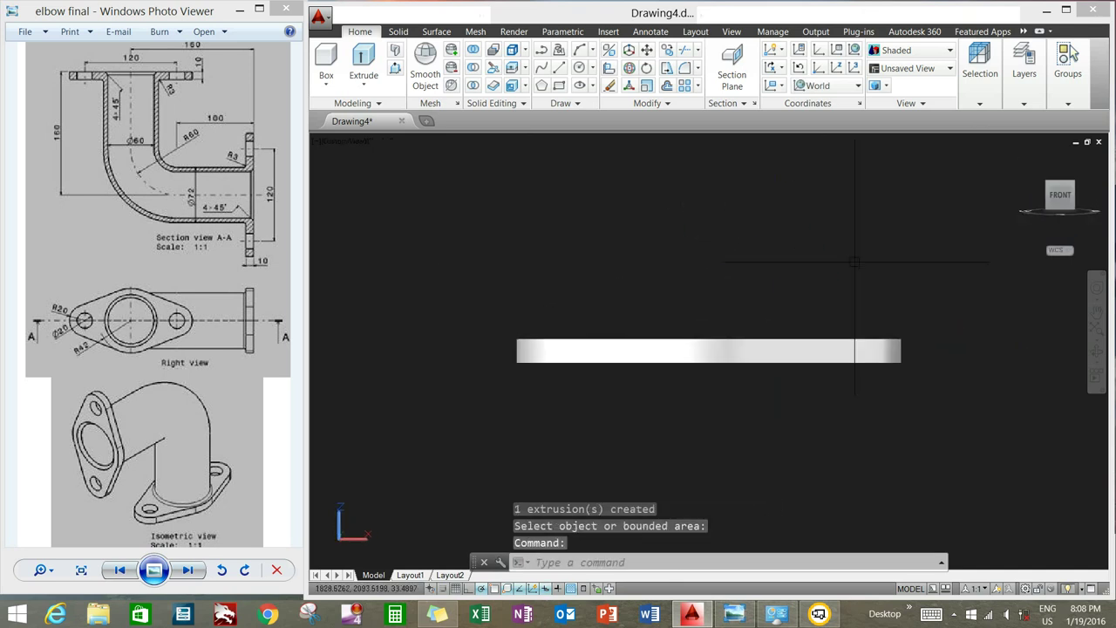
{"action": "scroll", "coordinate": [733, 271], "scroll_direction": "down", "scroll_amount": 2}
{"action": "middle_click_drag", "start_coordinate": [748, 257], "coordinate": [642, 215]}
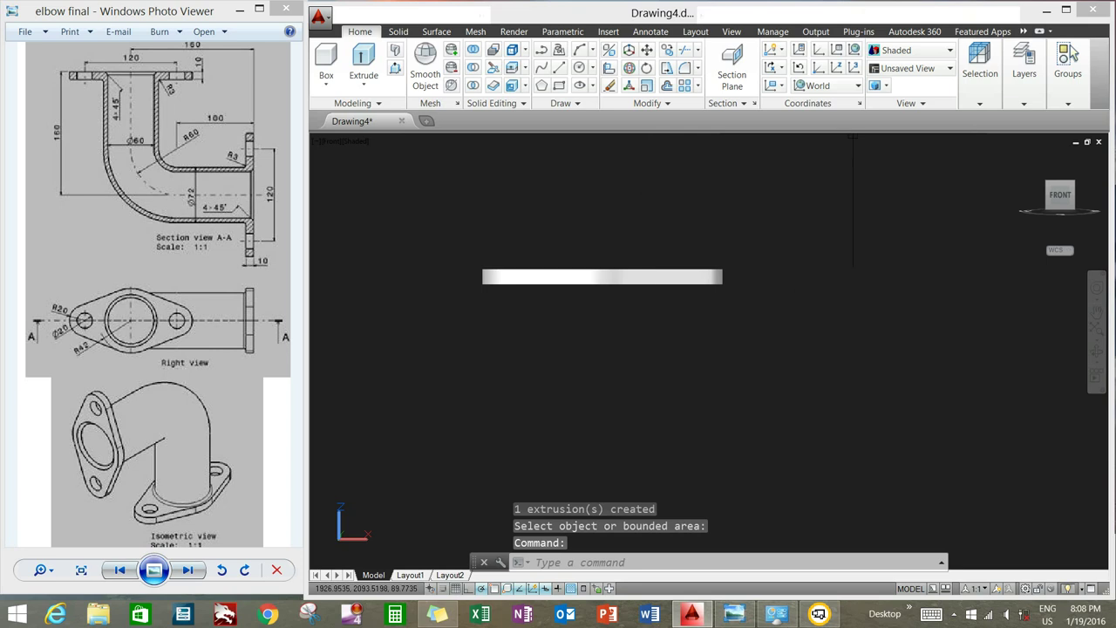
{"action": "left_click", "coordinate": [912, 49]}
{"action": "left_click", "coordinate": [888, 87]}
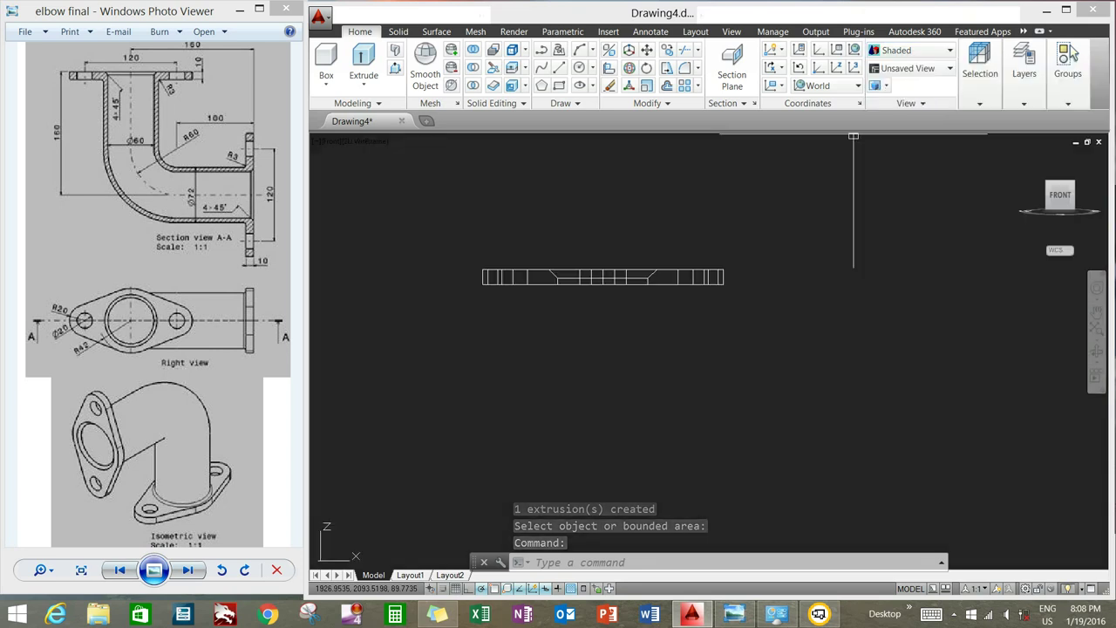
Cancel a trial line from the flange centre and align the UCS to the current view
{"action": "left_click", "coordinate": [559, 68]}
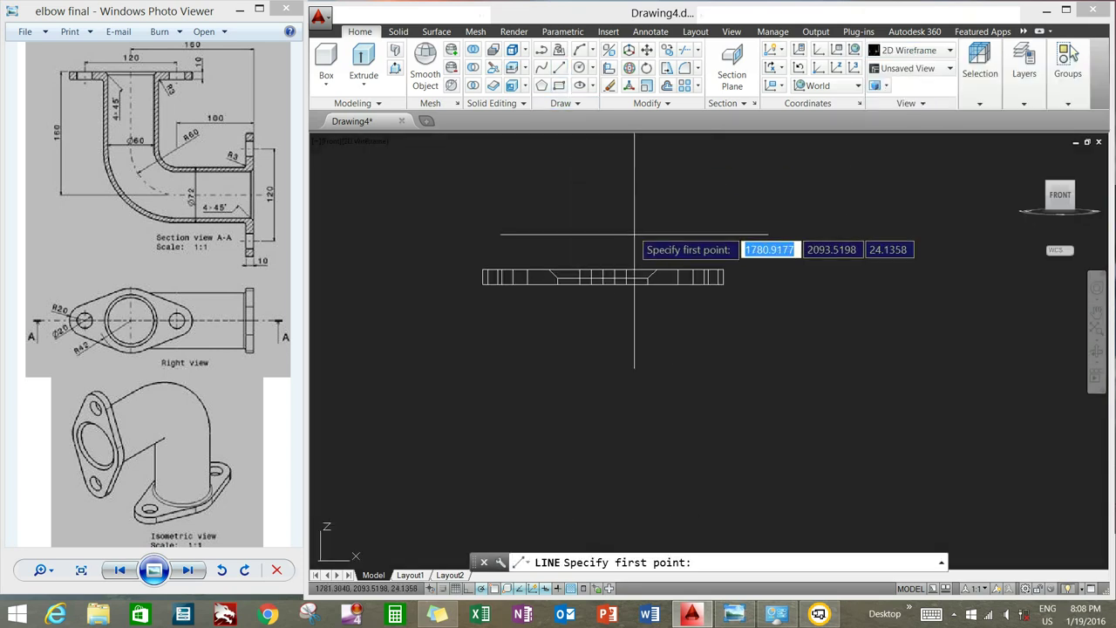
{"action": "right_click", "coordinate": [626, 250], "text": "shift"}
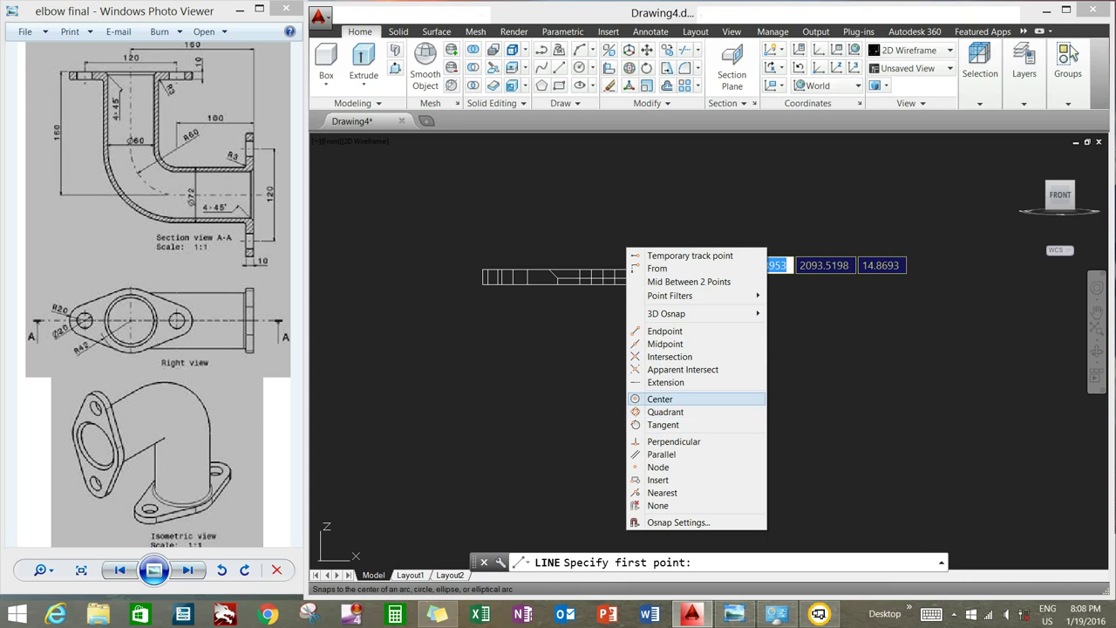
{"action": "left_click", "coordinate": [661, 399]}
{"action": "left_click", "coordinate": [598, 274]}
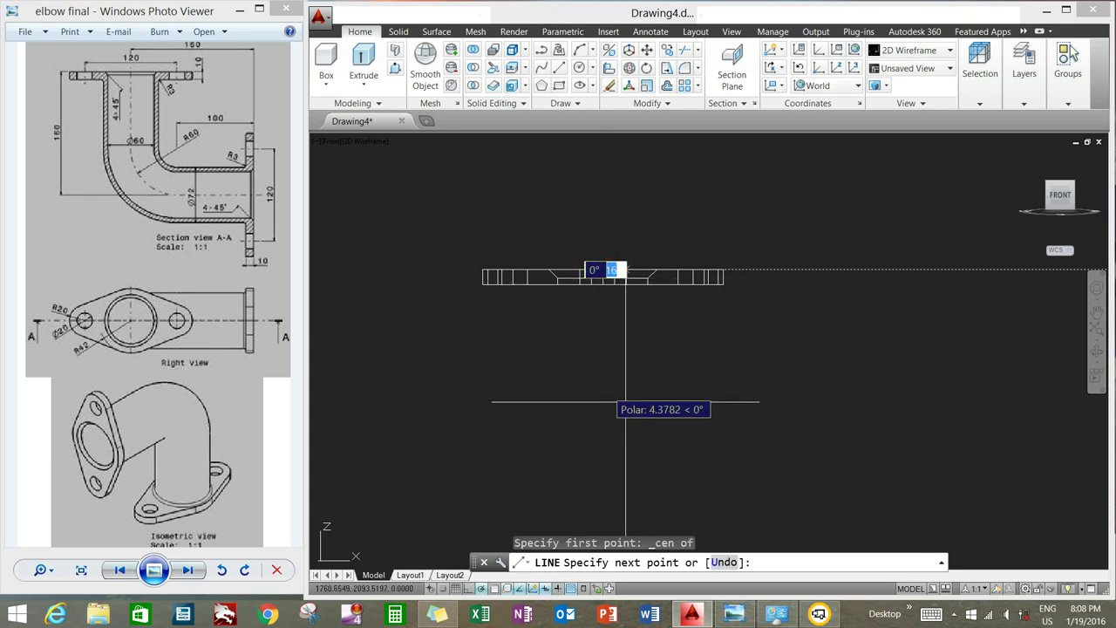
{"action": "key", "text": "Escape"}
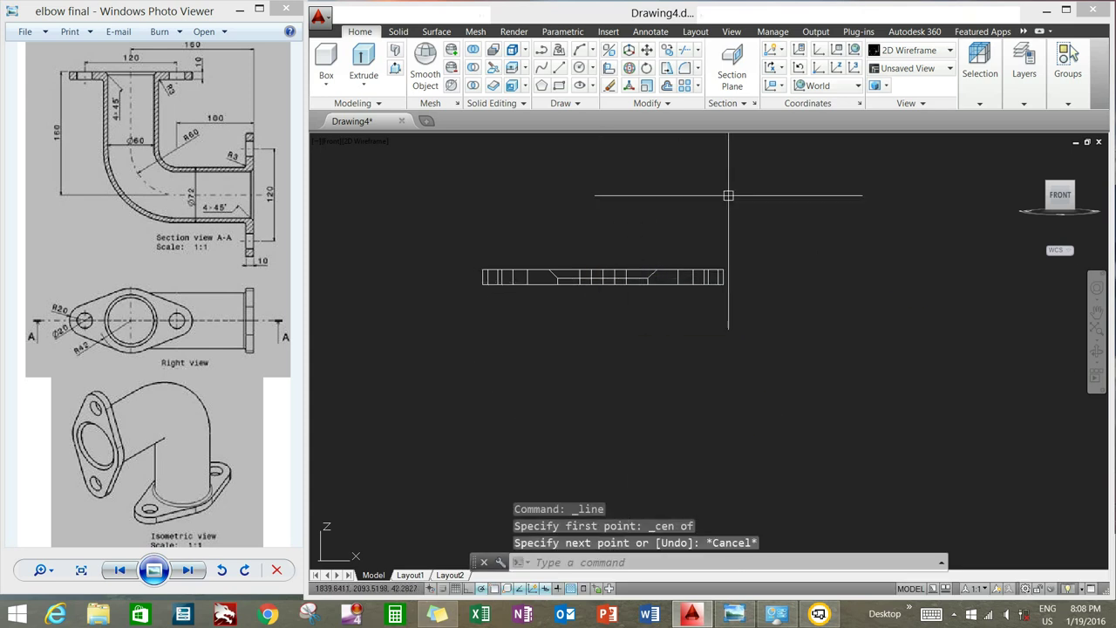
{"action": "left_click", "coordinate": [776, 108]}
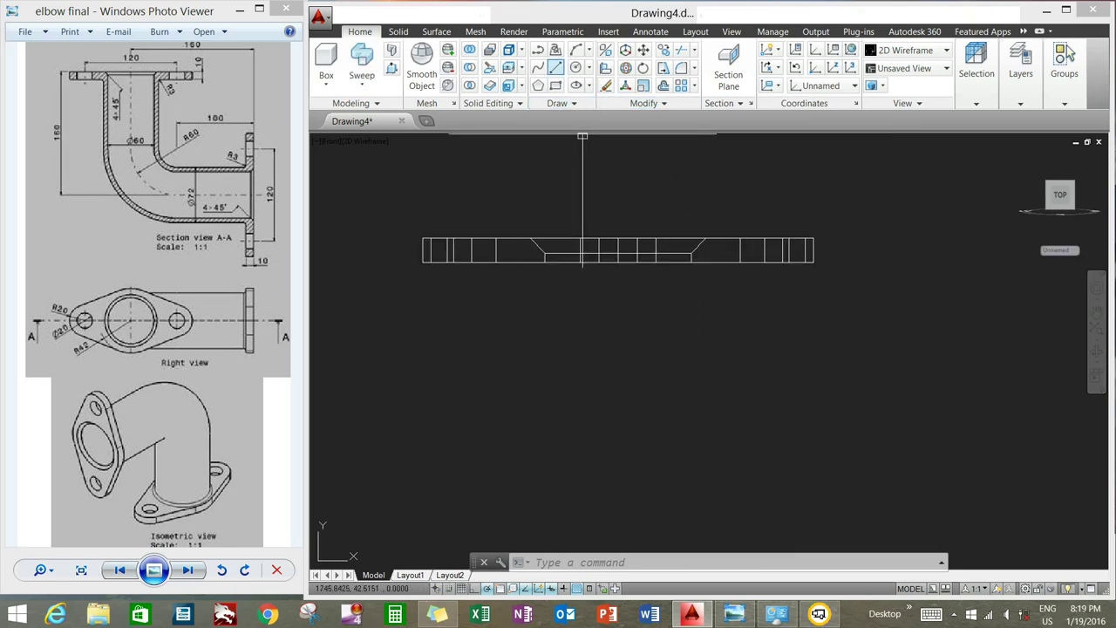
Draw a 150-unit line straight down from the flange centre
{"action": "left_click", "coordinate": [556, 67]}
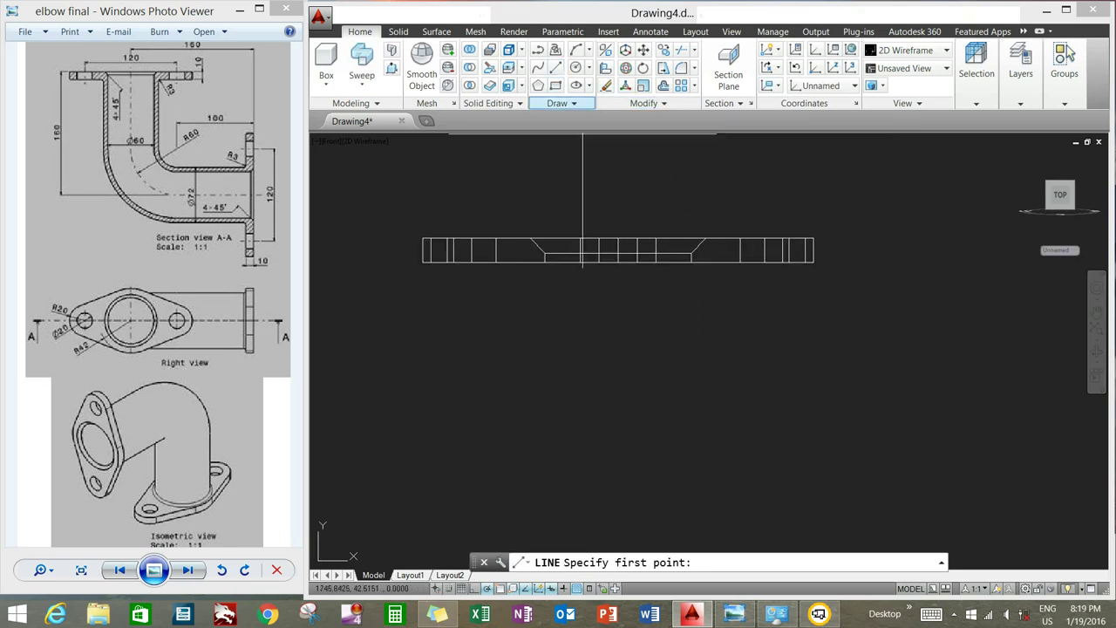
{"action": "right_click", "coordinate": [616, 299], "text": "shift"}
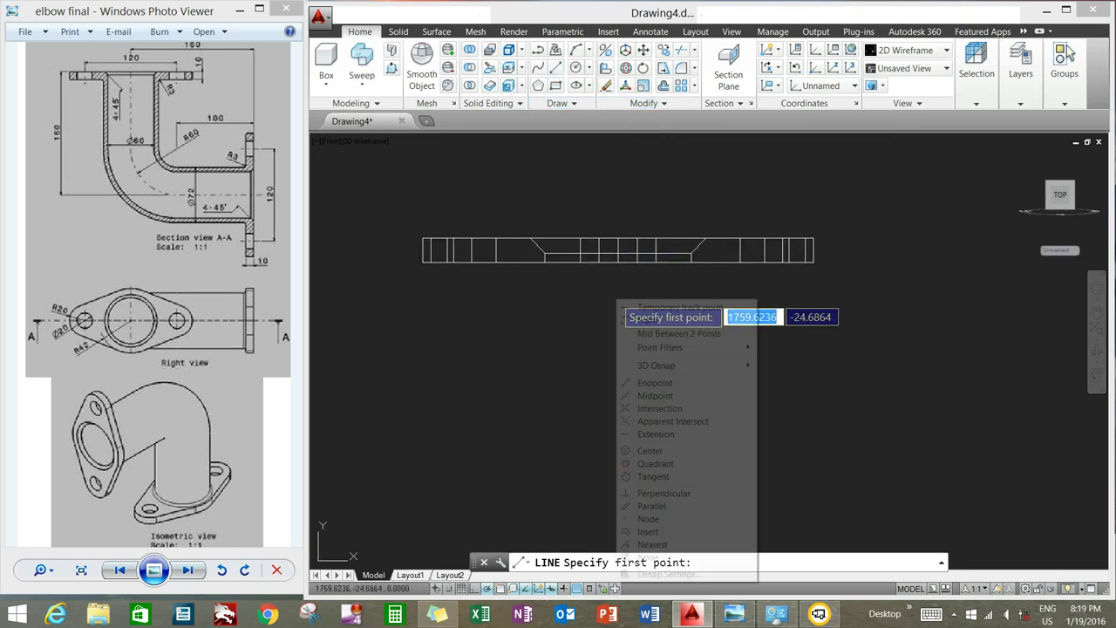
{"action": "left_click", "coordinate": [650, 450]}
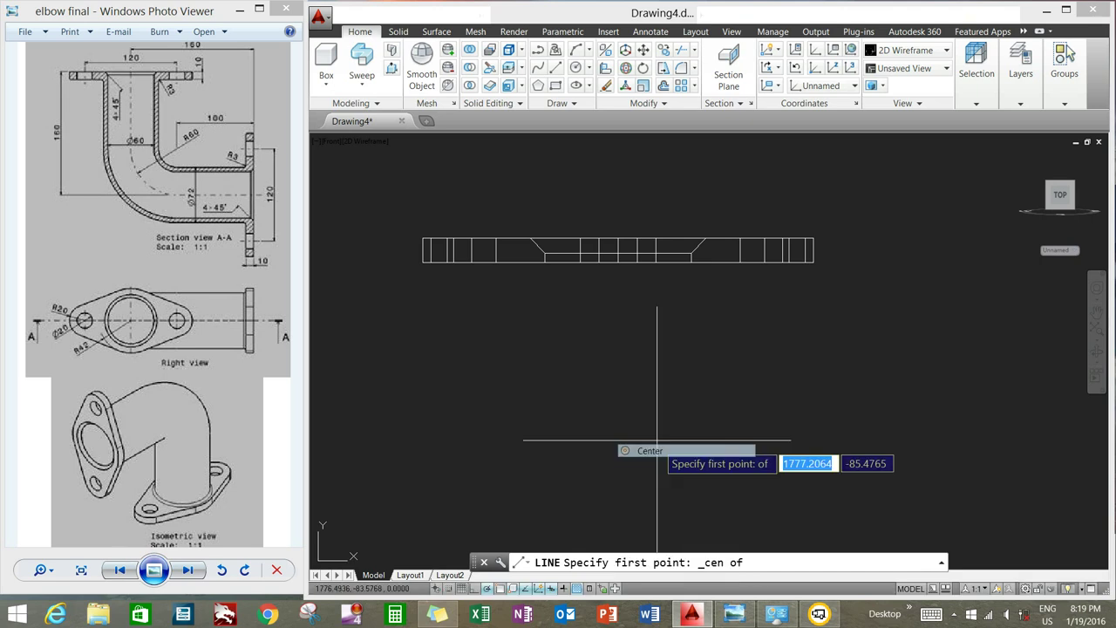
{"action": "left_click", "coordinate": [618, 262]}
{"action": "type", "text": "150"}
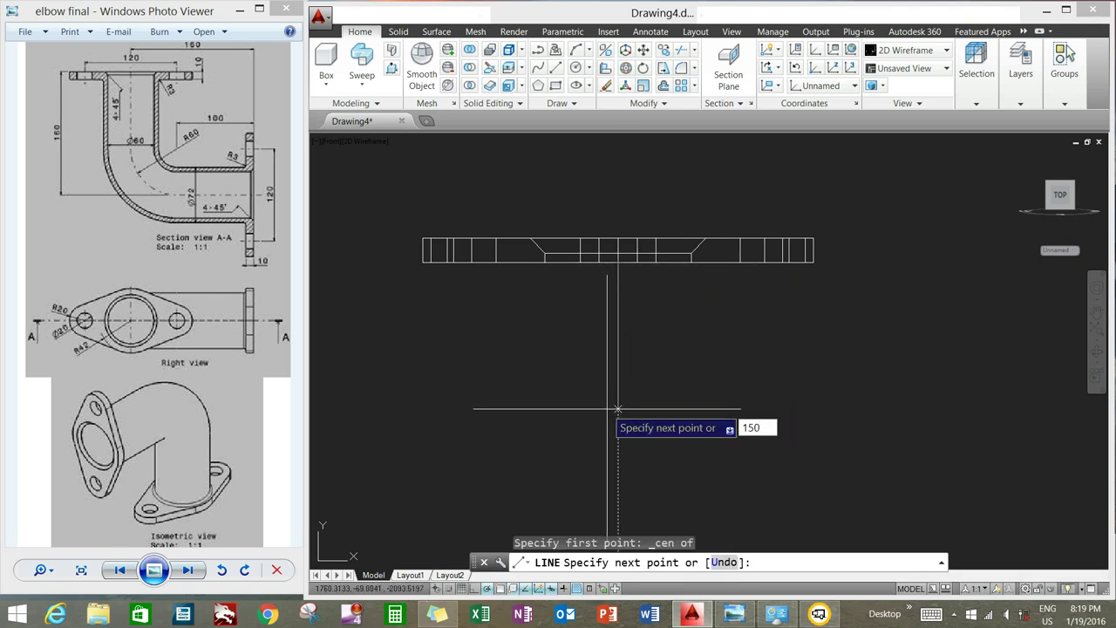
{"action": "key", "text": "Return"}
{"action": "scroll", "coordinate": [733, 377], "scroll_direction": "down", "scroll_amount": 2}
{"action": "scroll", "coordinate": [737, 375], "scroll_direction": "down", "scroll_amount": 2}
{"action": "scroll", "coordinate": [745, 371], "scroll_direction": "down", "scroll_amount": 1}
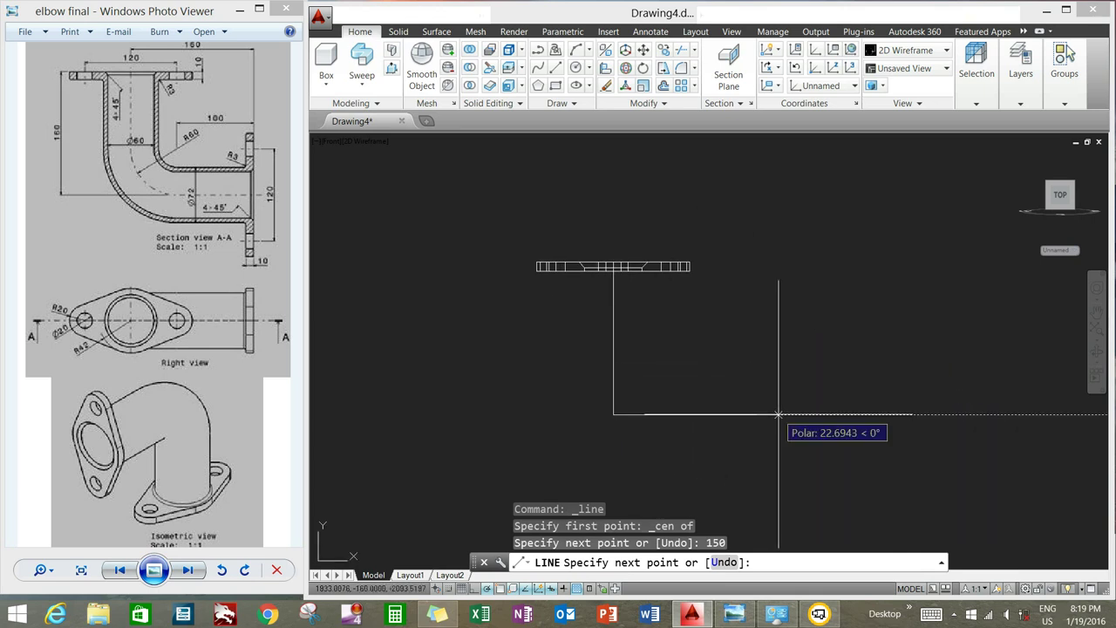
Add a 150-unit horizontal leg to the right and finish the line
{"action": "type", "text": "150"}
{"action": "key", "text": "Return"}
{"action": "right_click", "coordinate": [748, 321]}
{"action": "left_click", "coordinate": [767, 328]}
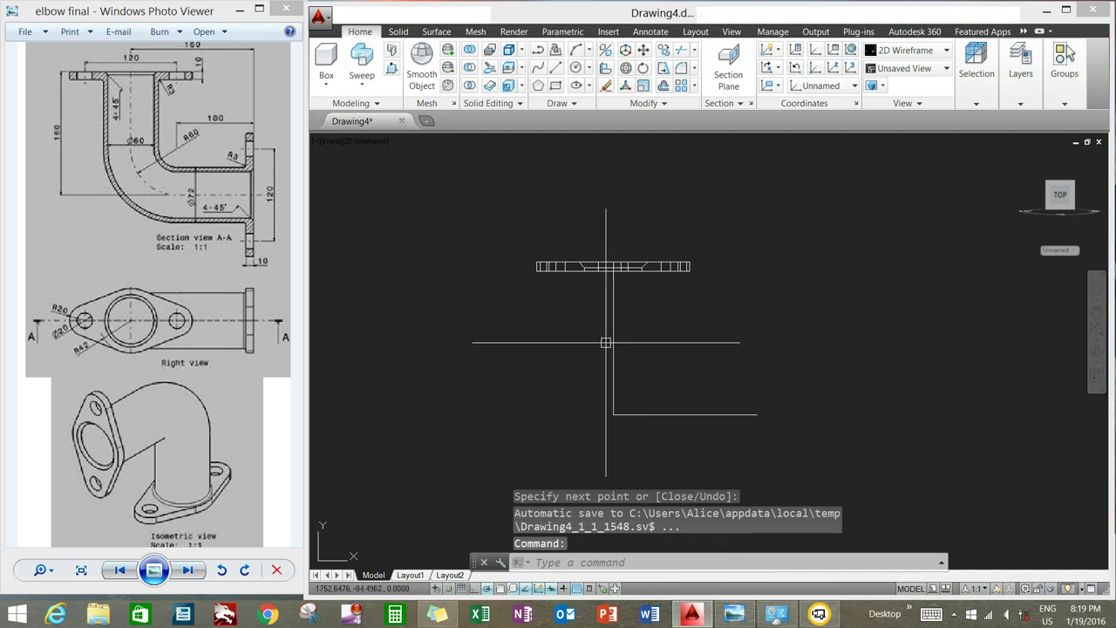
{"action": "scroll", "coordinate": [601, 336], "scroll_direction": "up", "scroll_amount": 1}
{"action": "scroll", "coordinate": [573, 280], "scroll_direction": "up", "scroll_amount": 1}
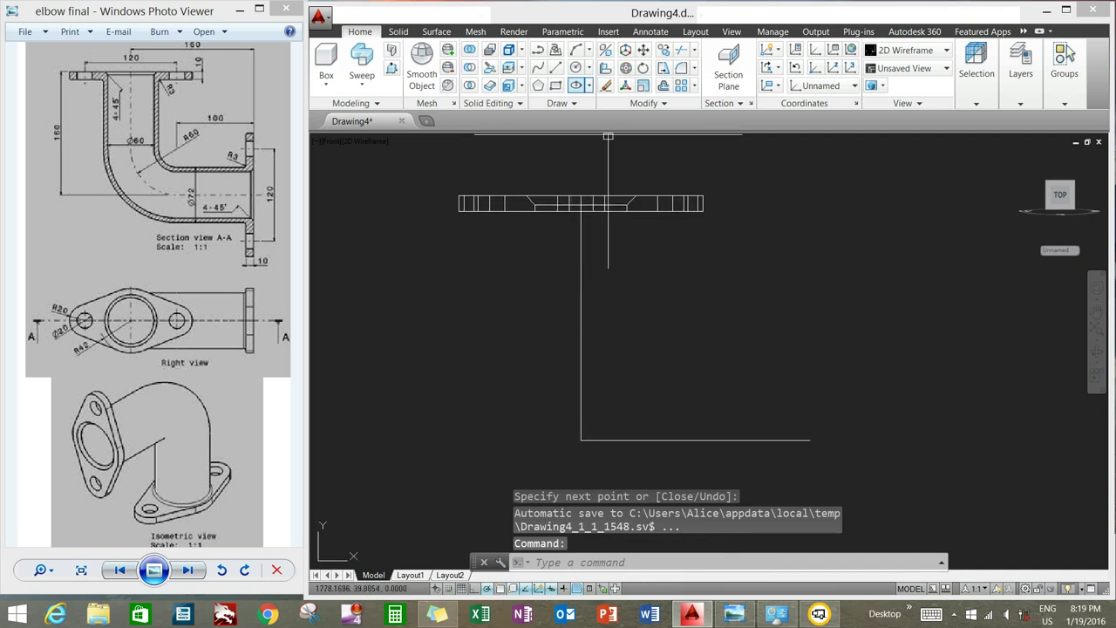
{"action": "left_click", "coordinate": [589, 67]}
Draw an R42 circle tangent to the vertical and horizontal path lines
{"action": "left_click", "coordinate": [615, 213]}
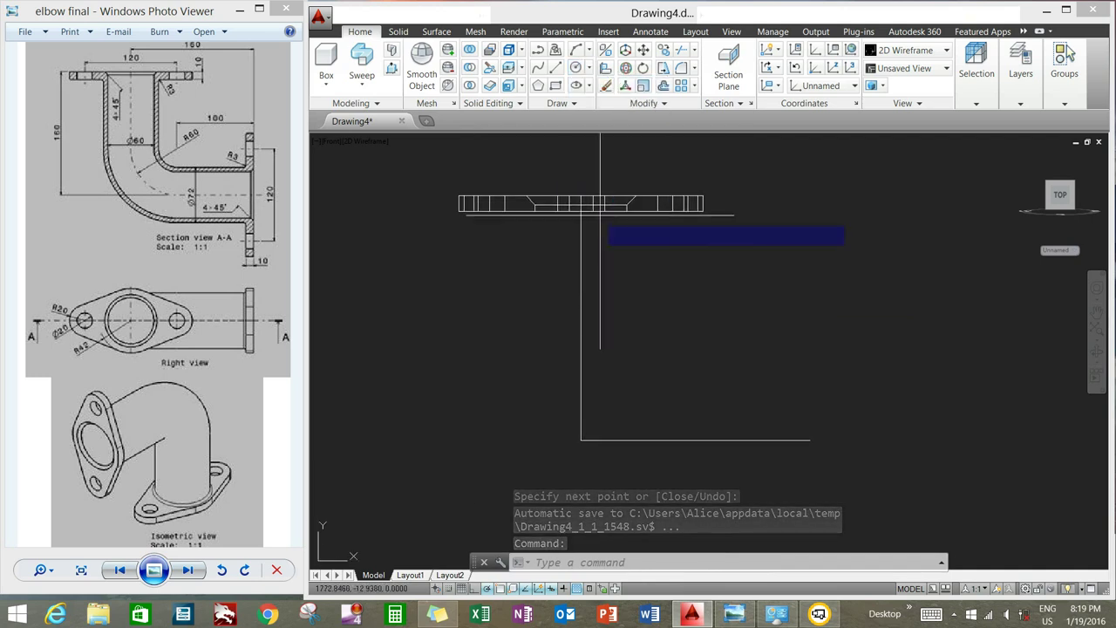
{"action": "left_click", "coordinate": [581, 317]}
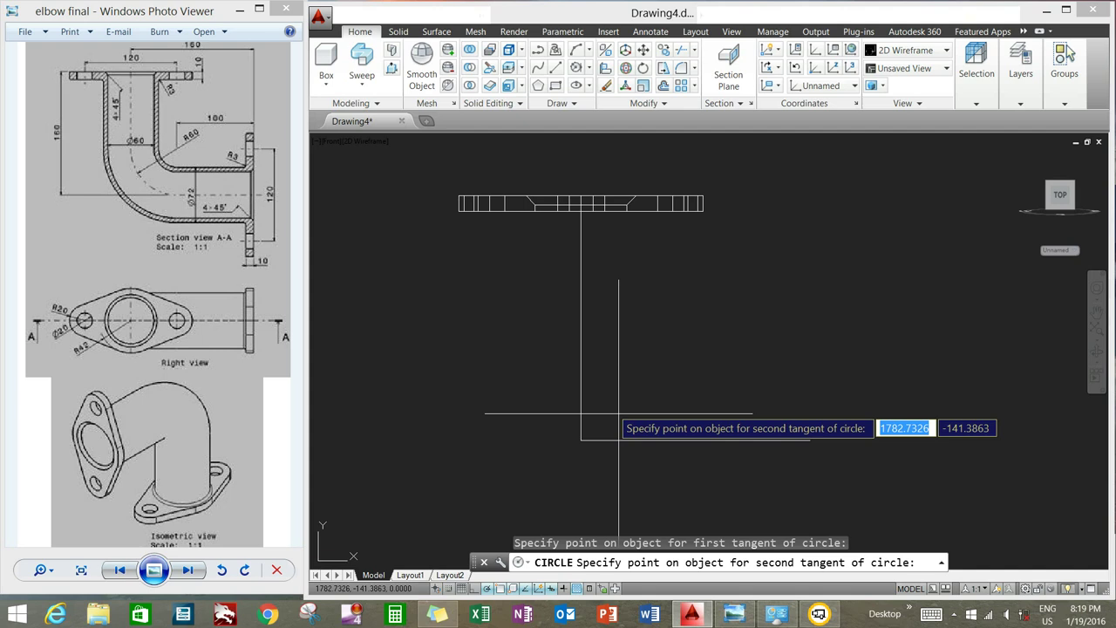
{"action": "left_click", "coordinate": [668, 439]}
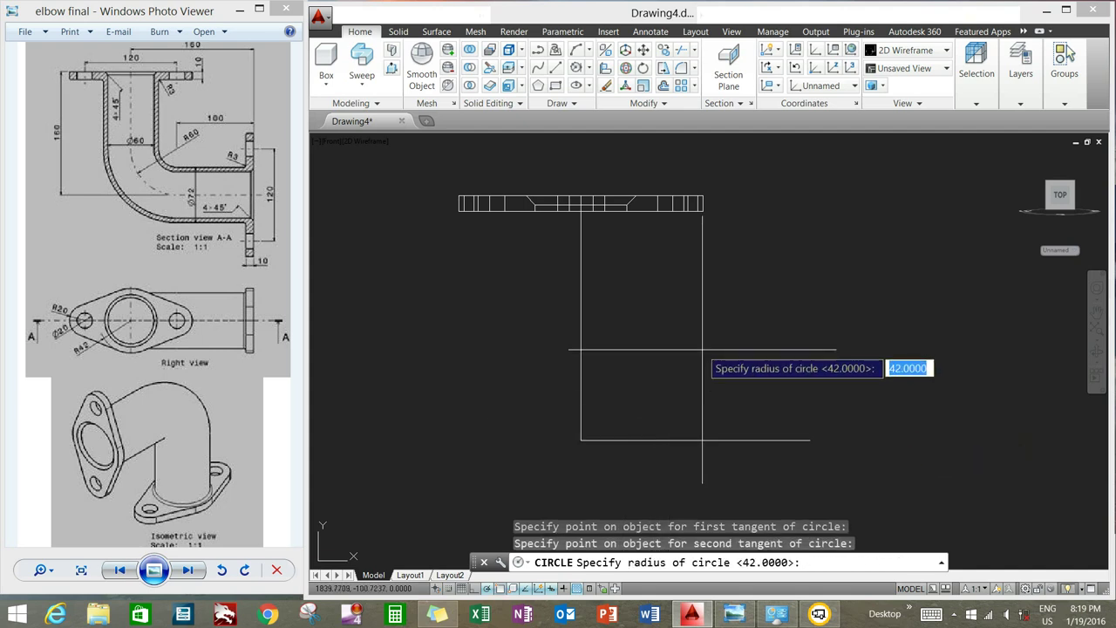
{"action": "key", "text": "Return"}
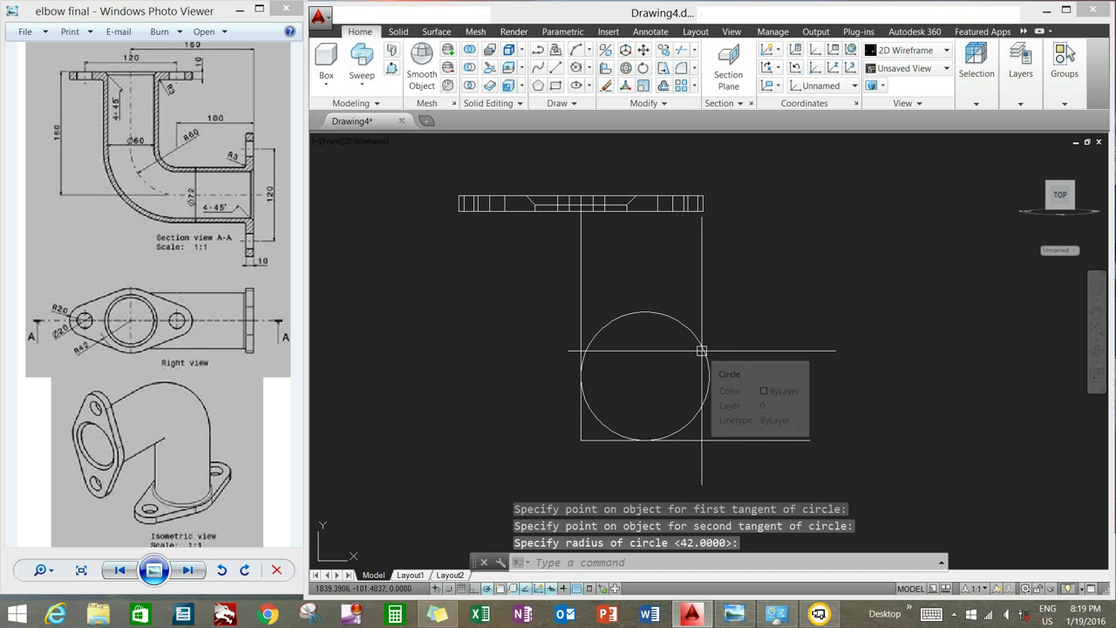
Trim the line overshoots and unneeded circle arc to leave a rounded corner
{"action": "type", "text": "tr"}
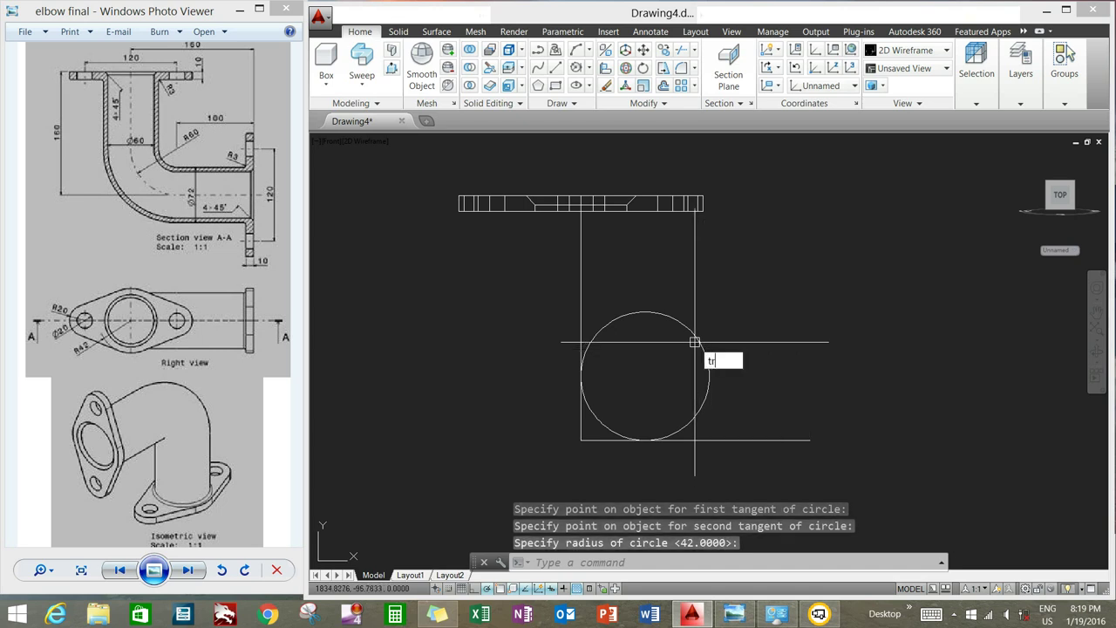
{"action": "key", "text": "Return"}
{"action": "key", "text": "Return"}
{"action": "left_click", "coordinate": [582, 426]}
{"action": "left_click", "coordinate": [594, 440]}
{"action": "left_click", "coordinate": [694, 329]}
{"action": "right_click", "coordinate": [717, 291]}
{"action": "left_click", "coordinate": [737, 293]}
{"action": "type", "text": "J"}
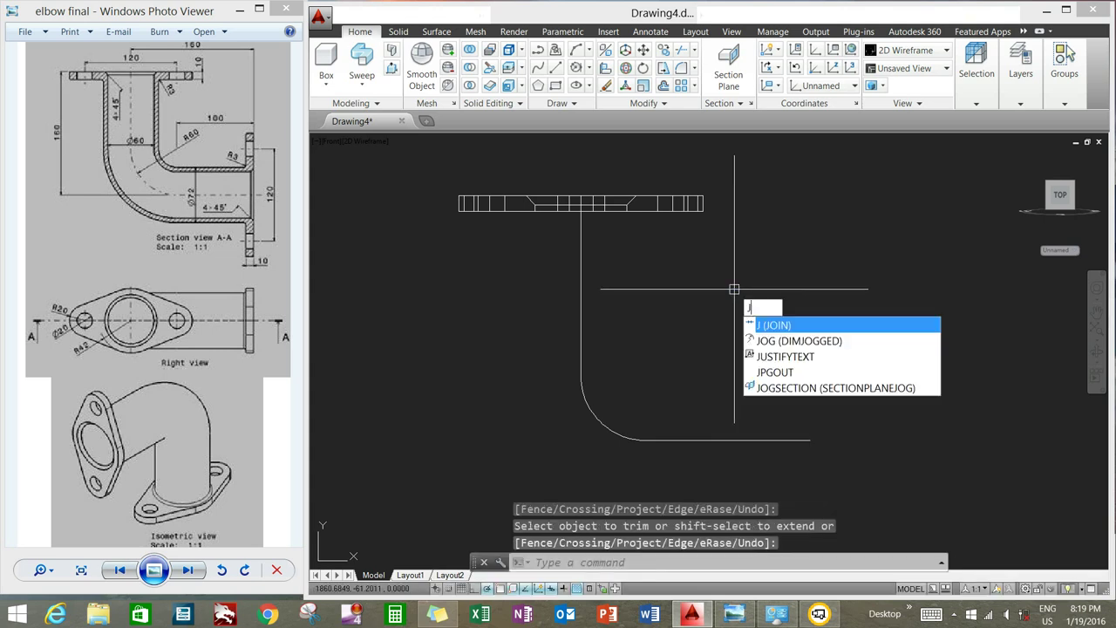
Join the two lines and the arc into a single polyline
{"action": "key", "text": "Return"}
{"action": "left_click", "coordinate": [711, 466]}
{"action": "left_click", "coordinate": [605, 345]}
{"action": "key", "text": "Return"}
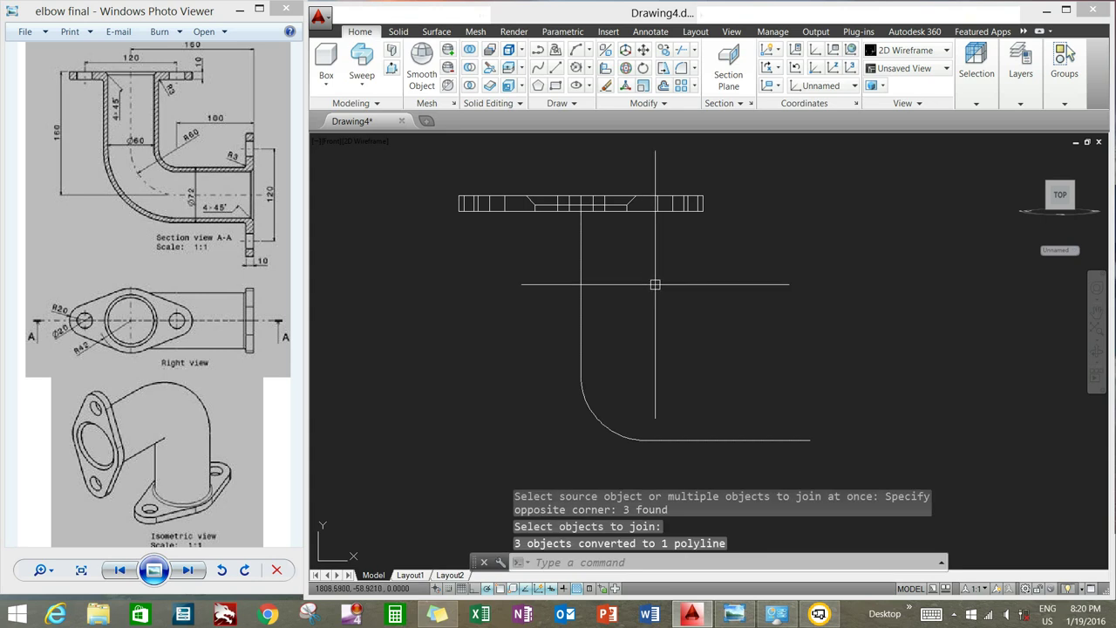
{"action": "middle_click_drag", "start_coordinate": [684, 279], "coordinate": [619, 184]}
Turn on object snap and draw a 72-diameter circle at the path's free end
{"action": "key", "text": "Return"}
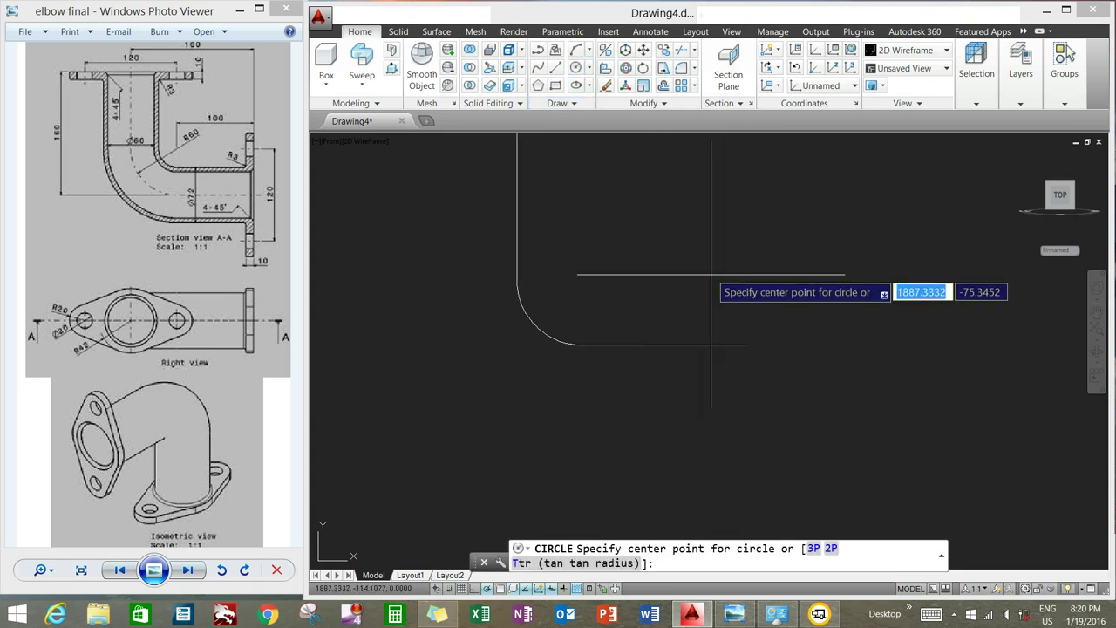
{"action": "right_click", "coordinate": [746, 345], "text": "shift"}
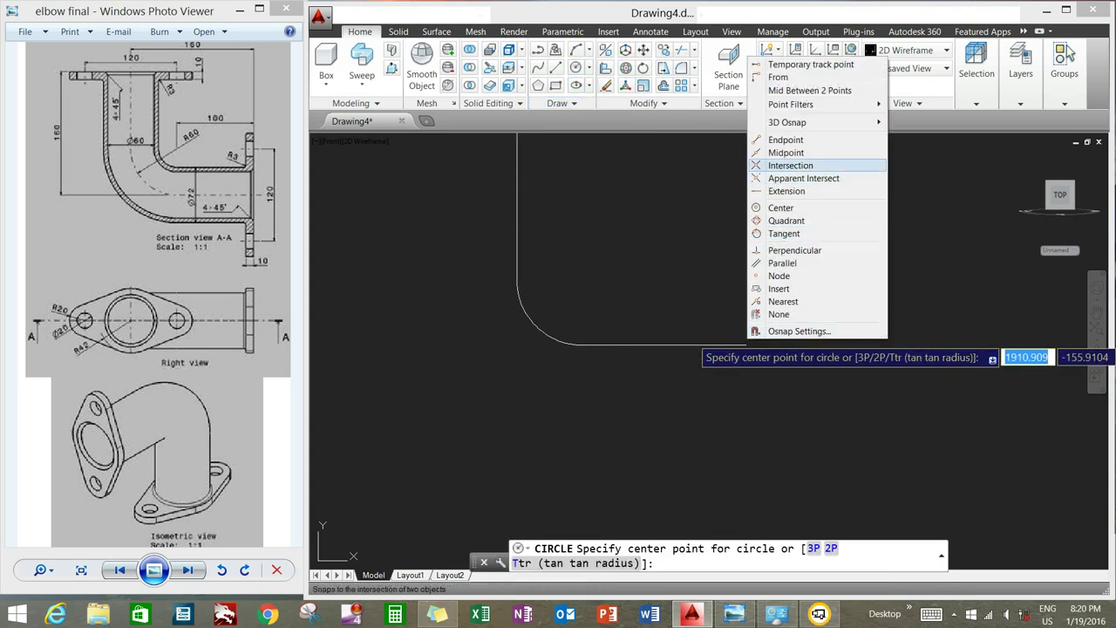
{"action": "left_click", "coordinate": [785, 153]}
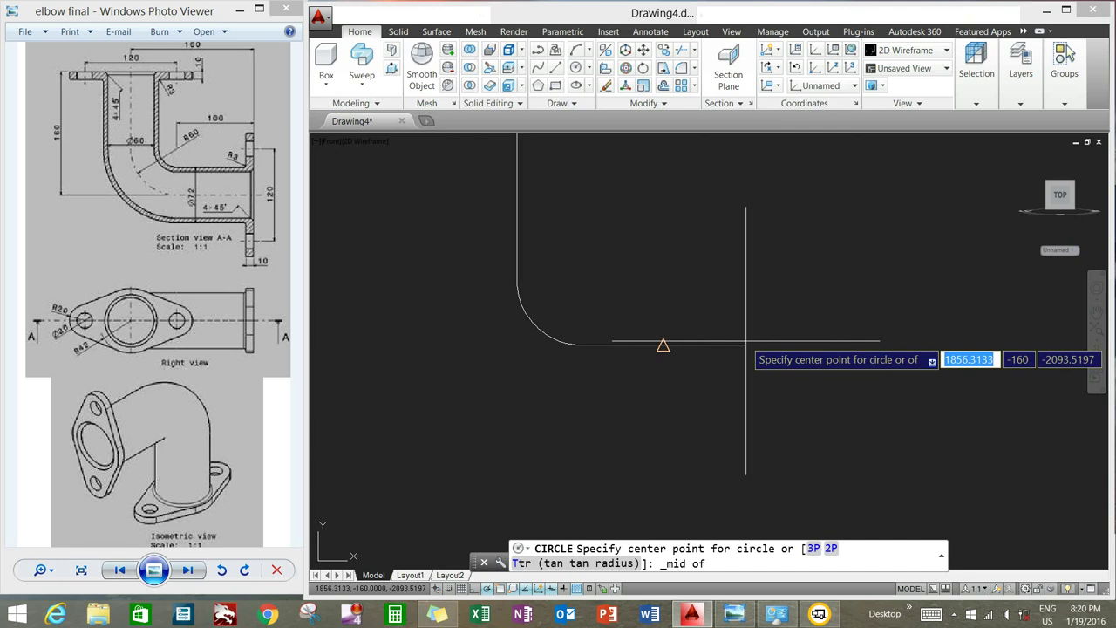
{"action": "key", "text": "Escape"}
{"action": "key", "text": "F3"}
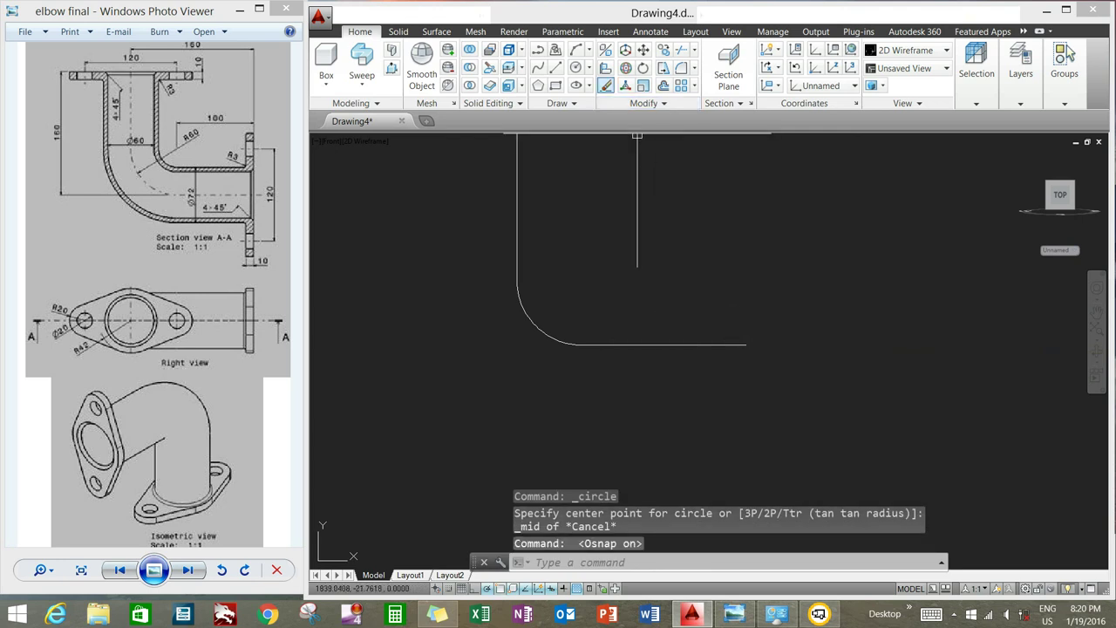
{"action": "key", "text": "Return"}
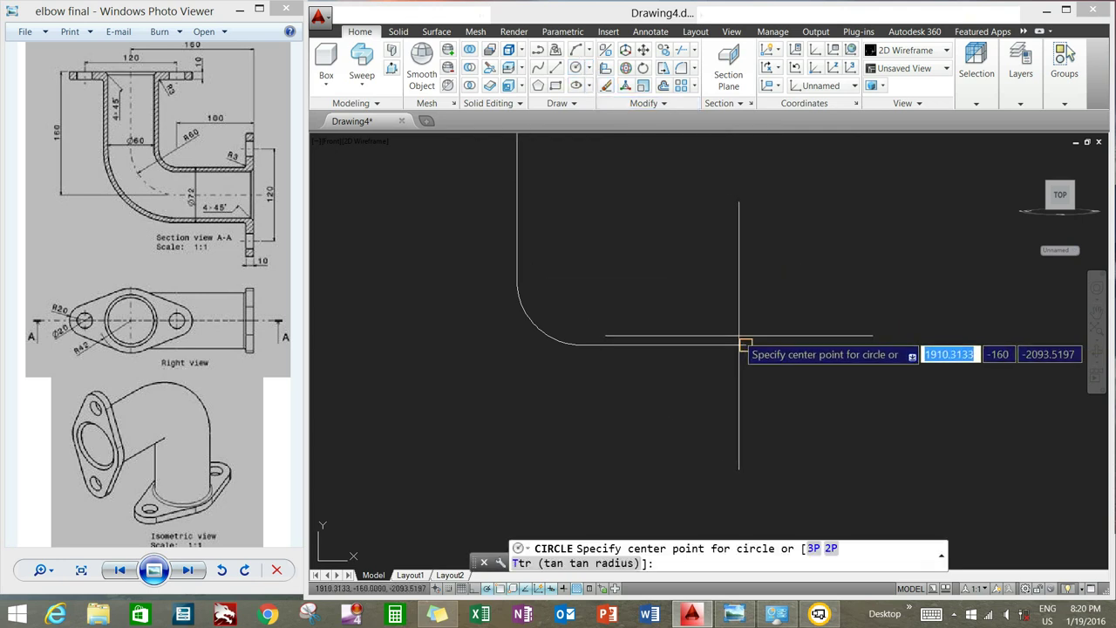
{"action": "left_click", "coordinate": [746, 346]}
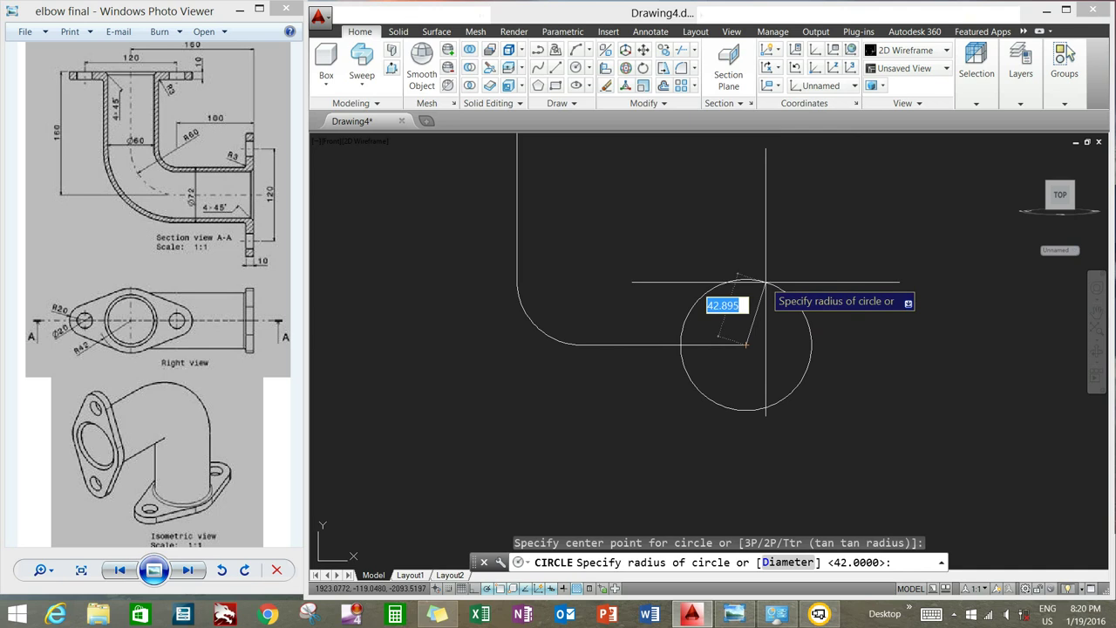
{"action": "key", "text": "Return"}
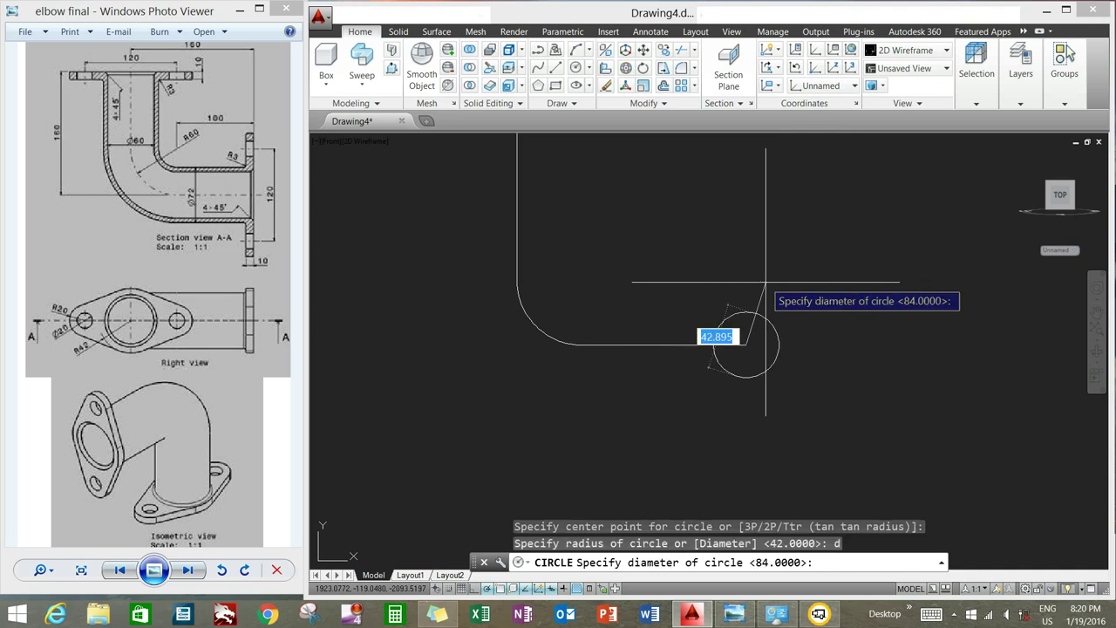
{"action": "type", "text": "72"}
{"action": "key", "text": "Return"}
Add a concentric 60-diameter circle at the same end point
{"action": "right_click", "coordinate": [768, 270]}
{"action": "left_click", "coordinate": [790, 277]}
{"action": "left_click", "coordinate": [746, 345]}
{"action": "type", "text": "d"}
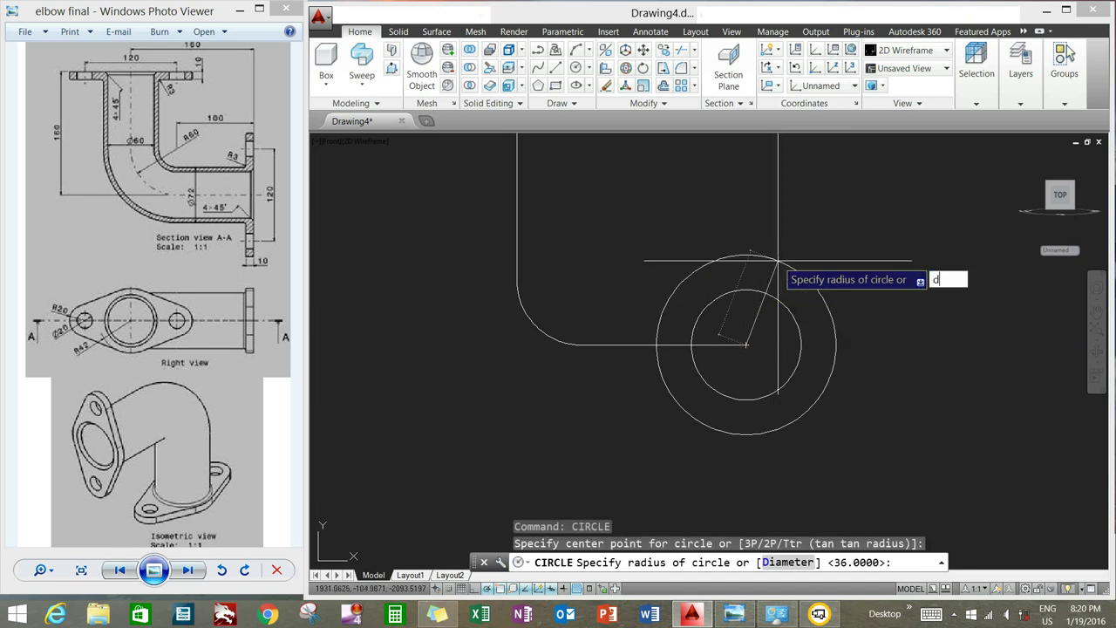
{"action": "key", "text": "Return"}
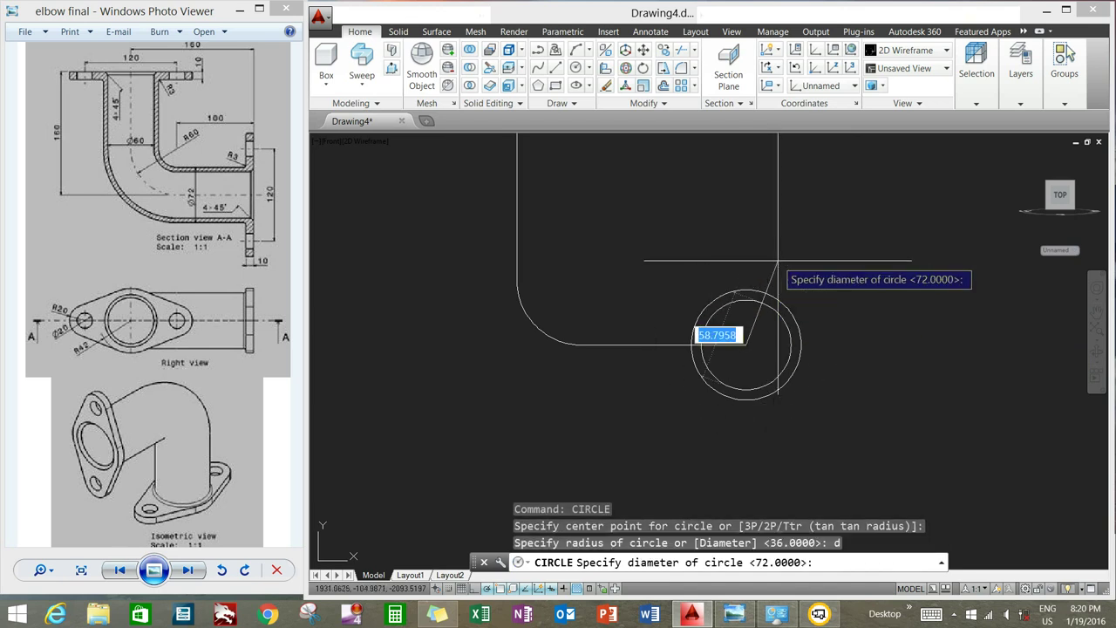
{"action": "type", "text": "60"}
{"action": "key", "text": "Return"}
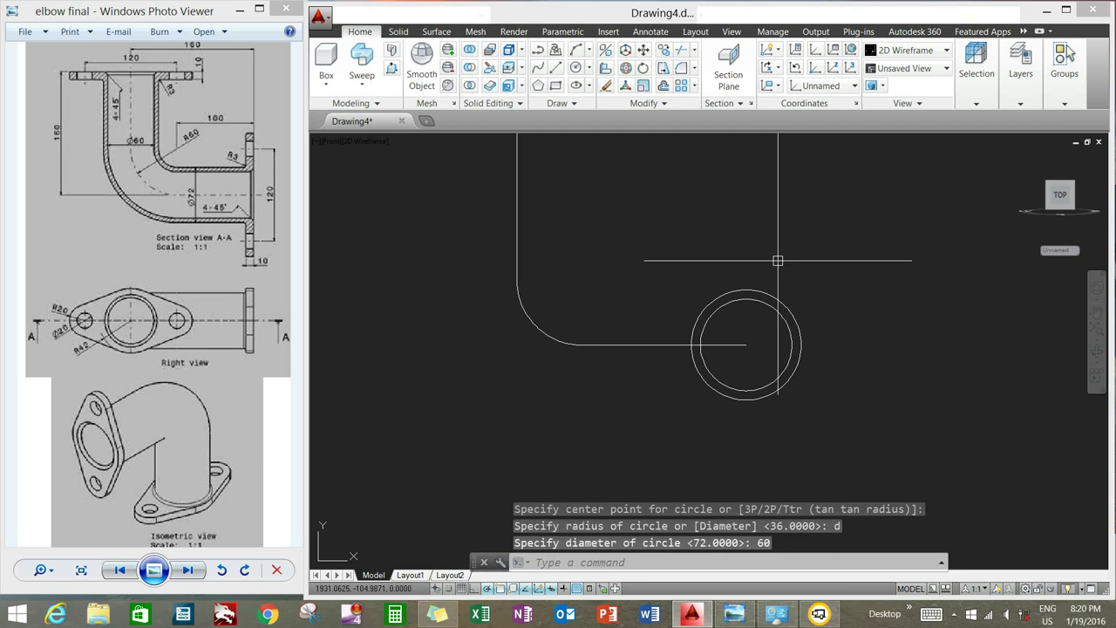
{"action": "scroll", "coordinate": [777, 260], "scroll_direction": "down", "scroll_amount": 2}
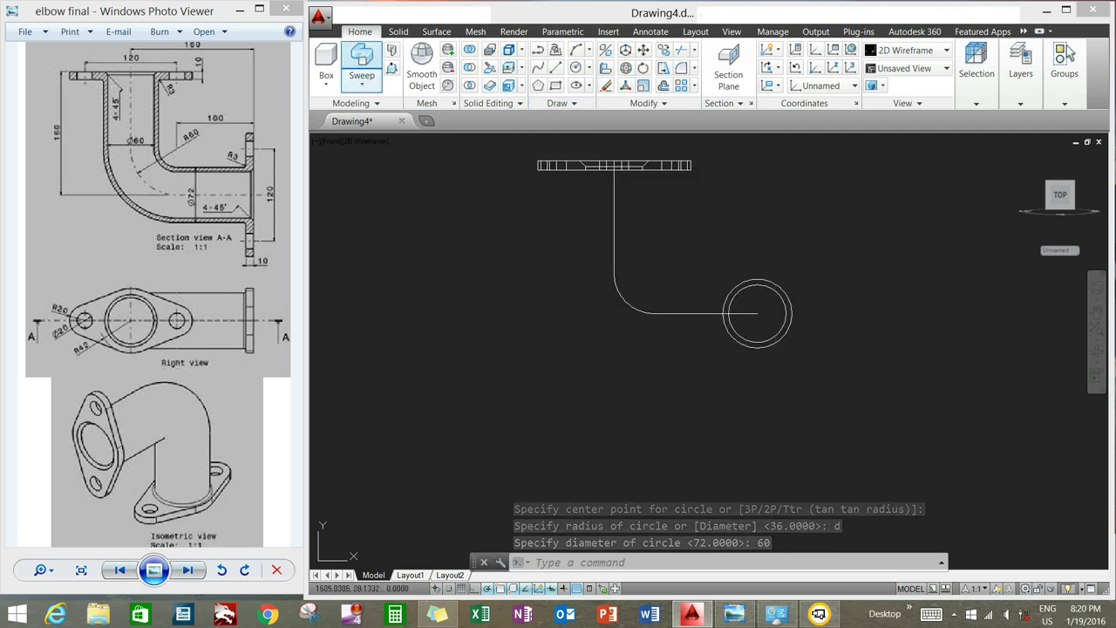
Sweep the 72 and 60 diameter circles along the bent polyline path
{"action": "left_click", "coordinate": [362, 63]}
{"action": "left_click", "coordinate": [740, 336]}
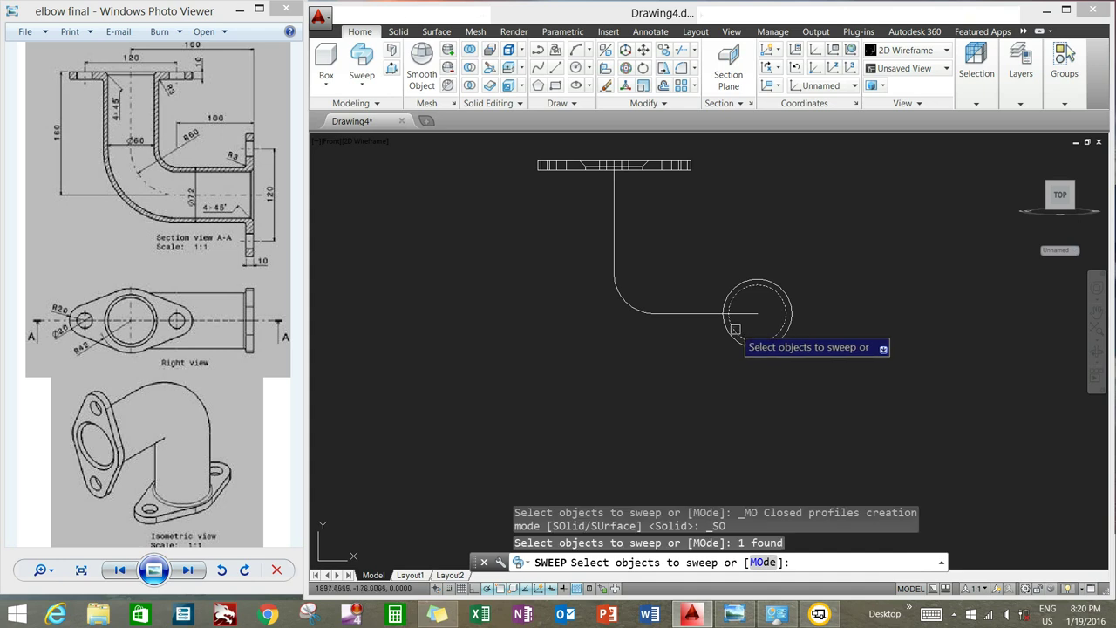
{"action": "left_click", "coordinate": [728, 338]}
{"action": "right_click", "coordinate": [711, 247]}
{"action": "left_click", "coordinate": [730, 254]}
{"action": "left_click", "coordinate": [695, 312]}
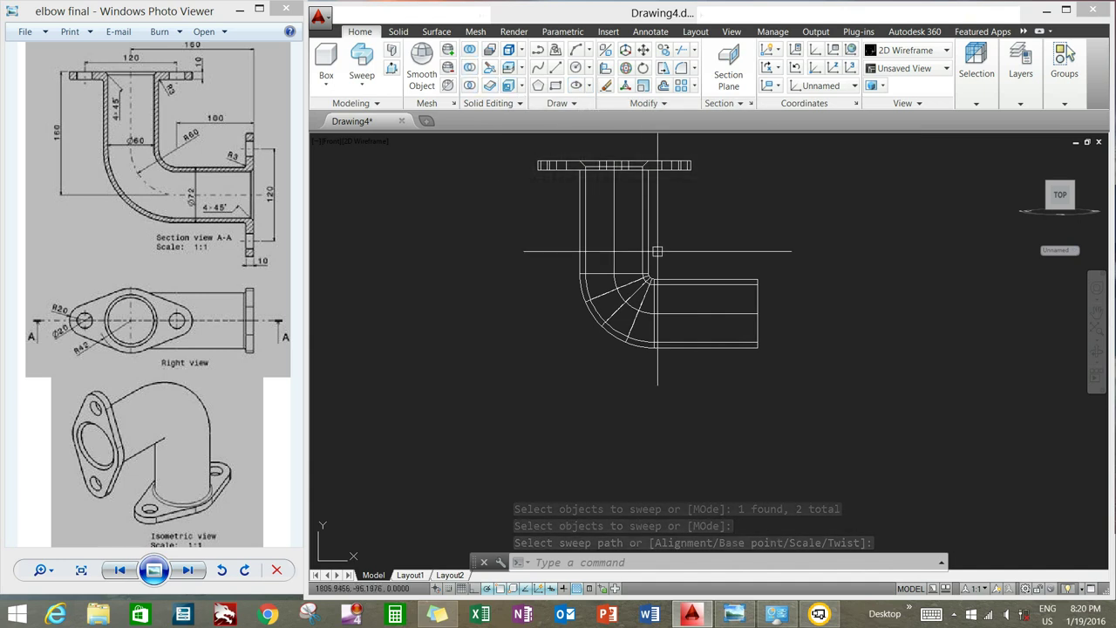
Subtract the inner swept solid from the outer one to hollow the pipe
{"action": "left_click", "coordinate": [469, 67]}
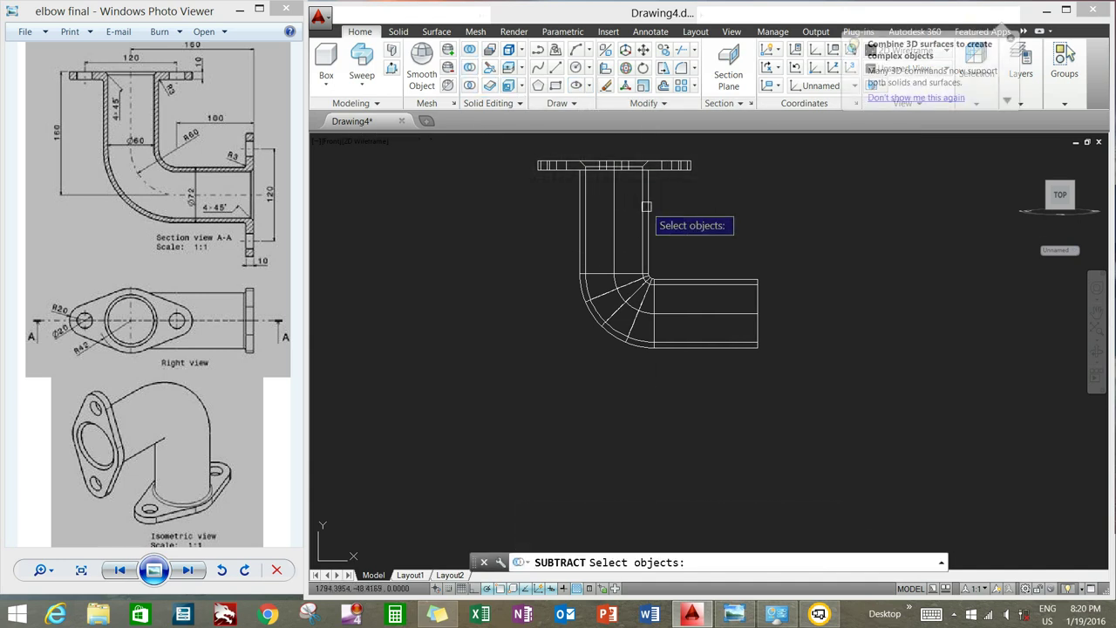
{"action": "left_click", "coordinate": [647, 209]}
{"action": "key", "text": "Return"}
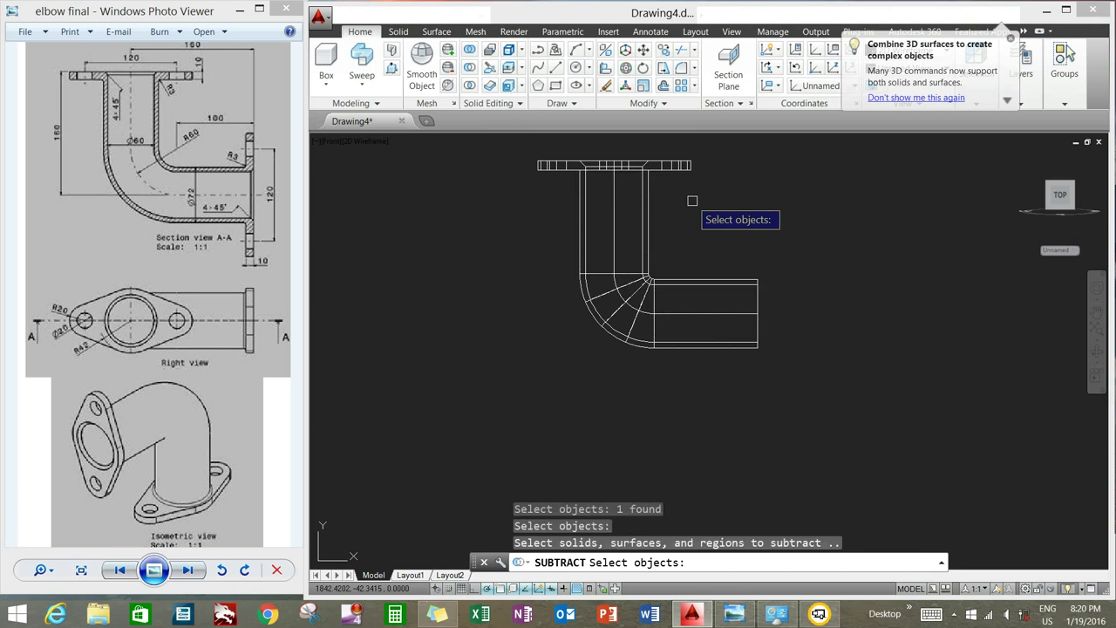
{"action": "left_click", "coordinate": [637, 212]}
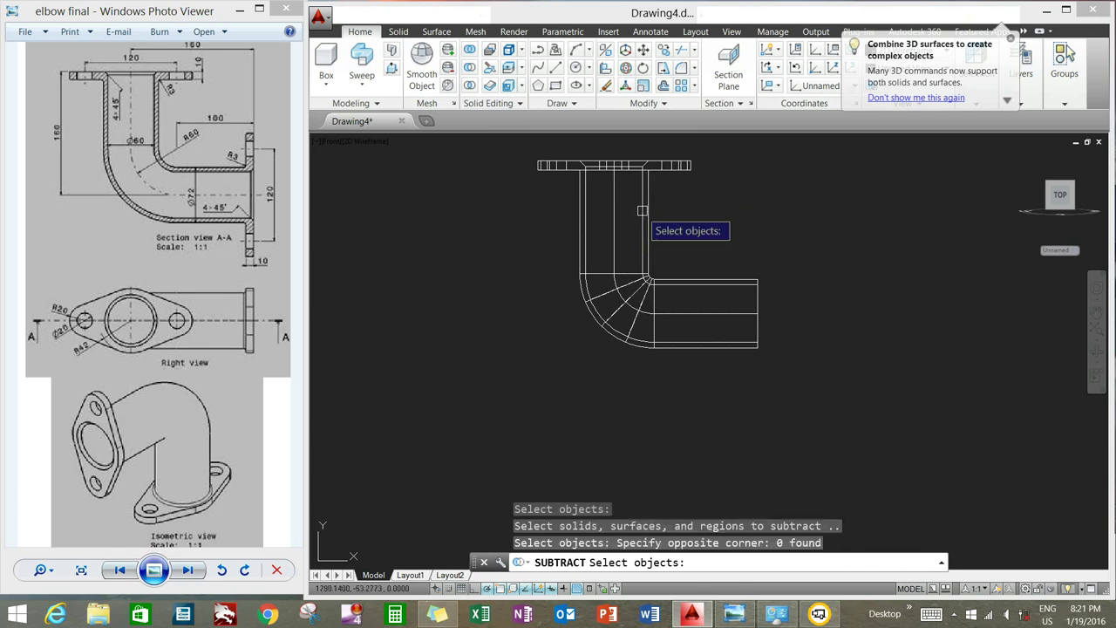
{"action": "left_click", "coordinate": [646, 208]}
{"action": "key", "text": "Return"}
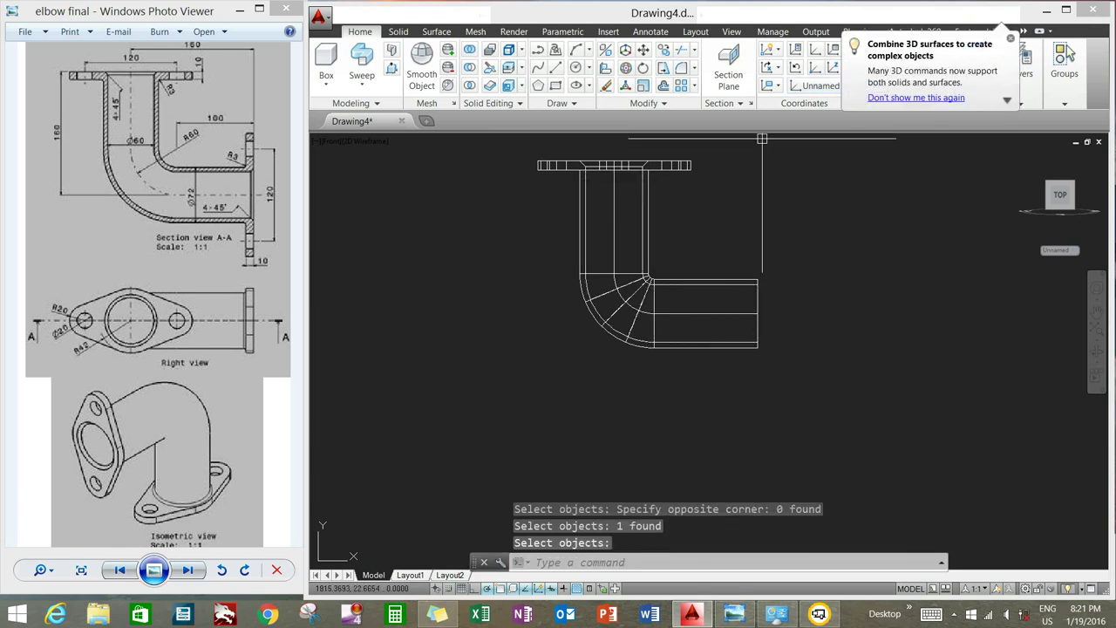
{"action": "middle_click_drag", "start_coordinate": [750, 179], "coordinate": [677, 214]}
{"action": "middle_click_drag", "start_coordinate": [782, 146], "coordinate": [784, 142]}
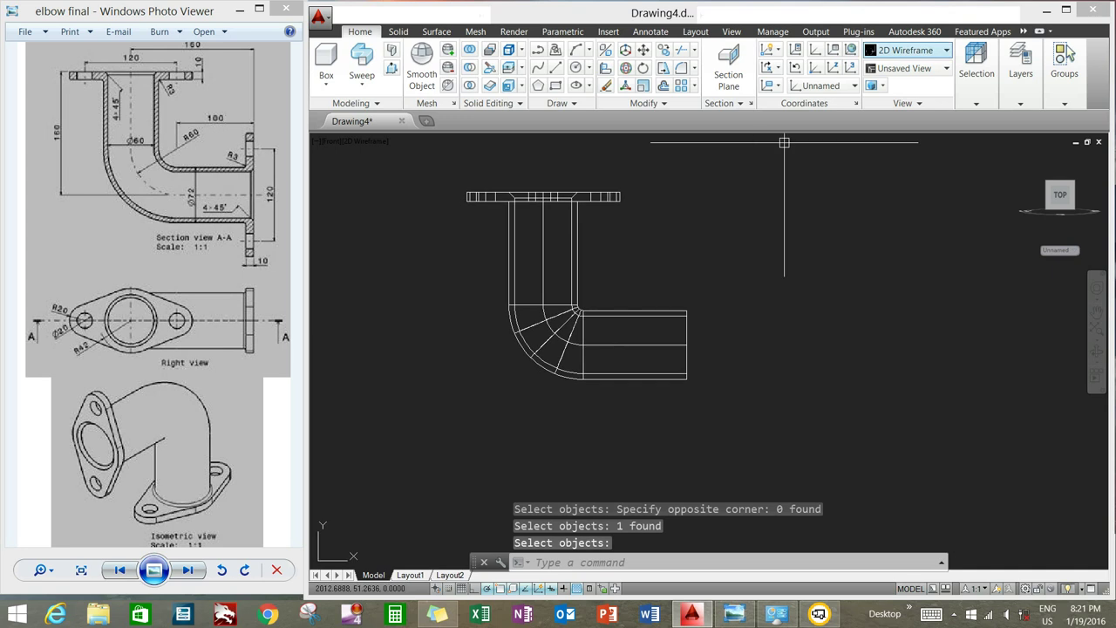
Switch to the Shaded style, orbit to inspect the elbow, then return to Front
{"action": "left_click", "coordinate": [947, 50]}
{"action": "left_click", "coordinate": [876, 145]}
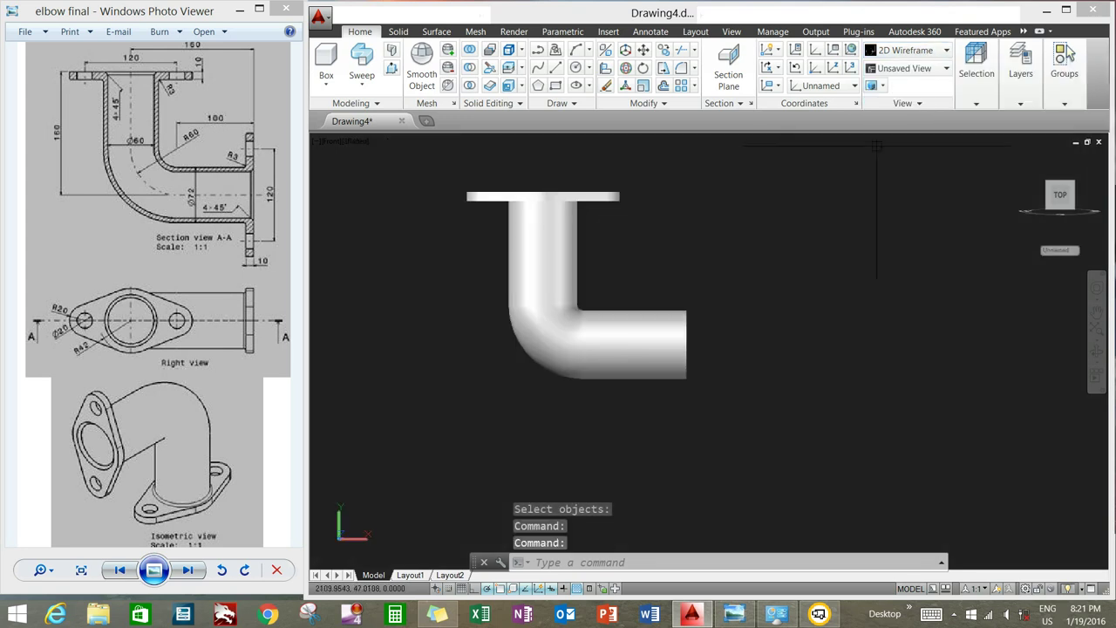
{"action": "mouse_move", "coordinate": [769, 260]}
{"action": "middle_mouse_down", "text": "shift"}
{"action": "mouse_move", "coordinate": [785, 296]}
{"action": "mouse_move", "coordinate": [614, 259]}
{"action": "middle_mouse_up", "text": "shift"}
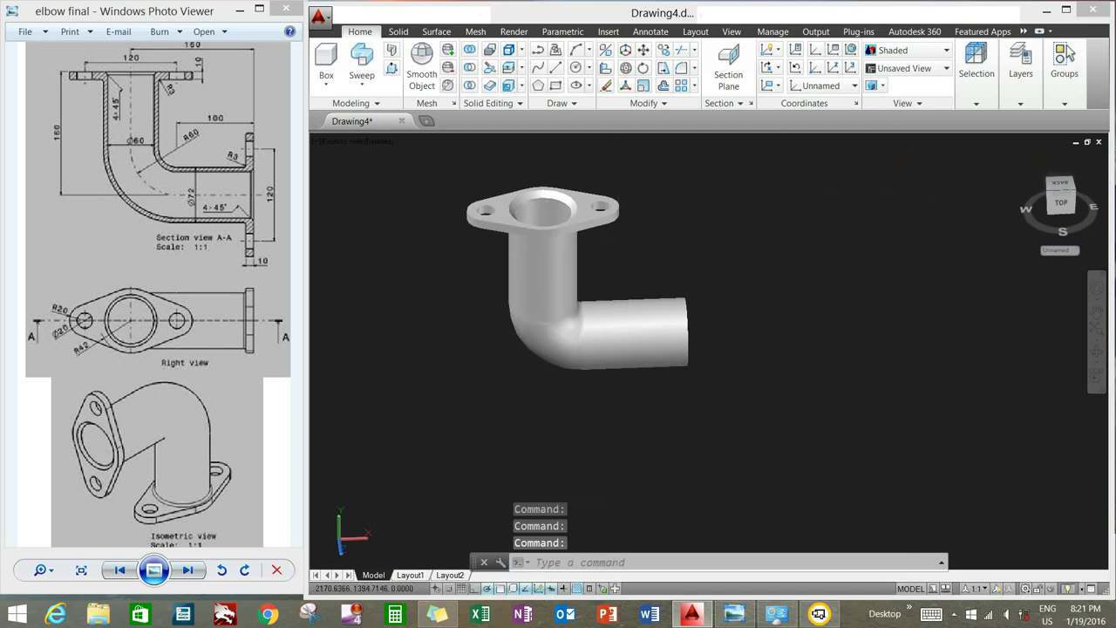
{"action": "left_click", "coordinate": [1061, 216]}
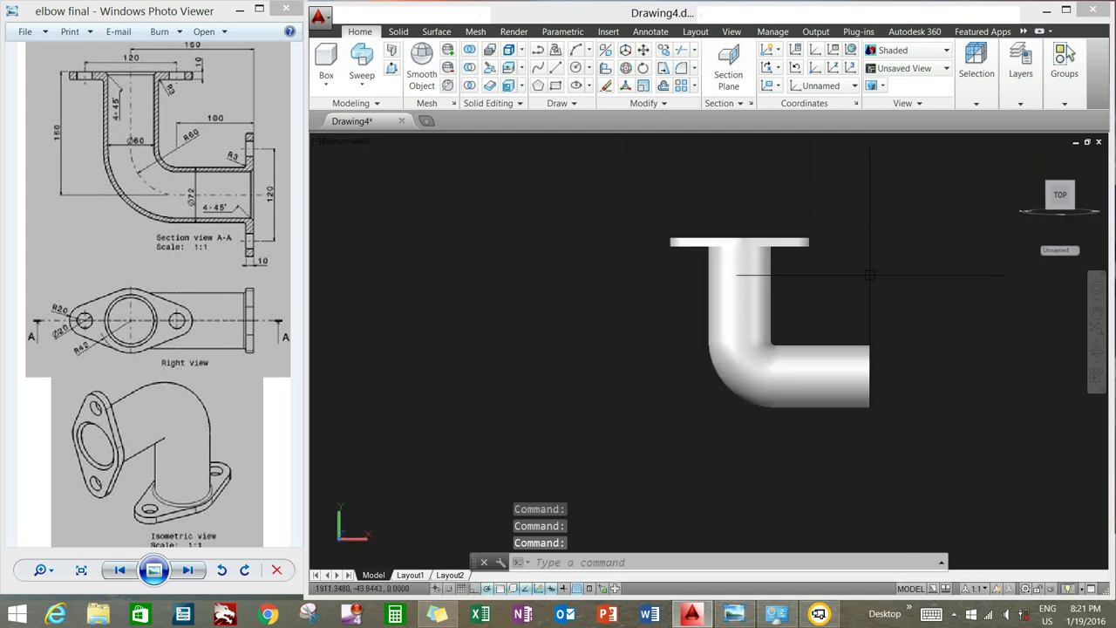
Copy the top flange using its centre as the base point
{"action": "right_click", "coordinate": [693, 181]}
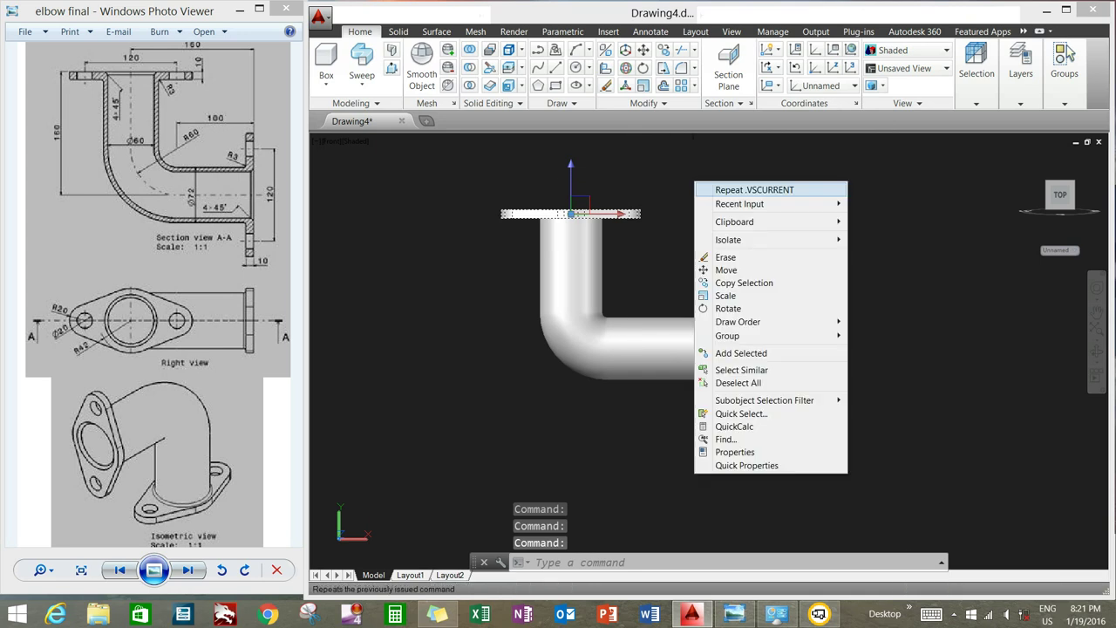
{"action": "left_click", "coordinate": [744, 282]}
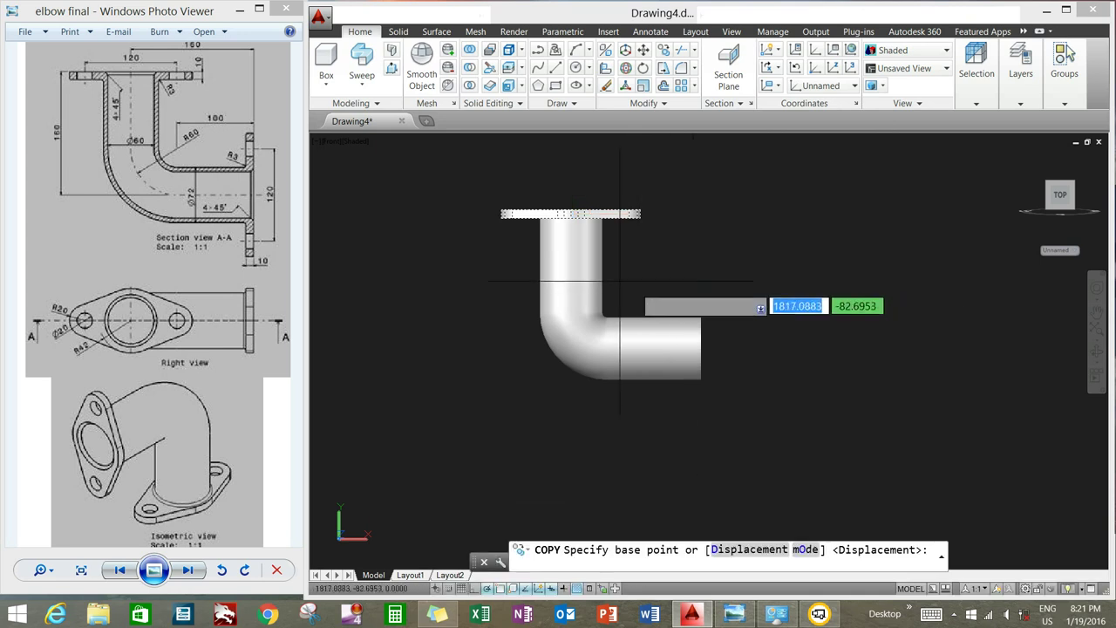
{"action": "right_click", "coordinate": [571, 216], "text": "shift"}
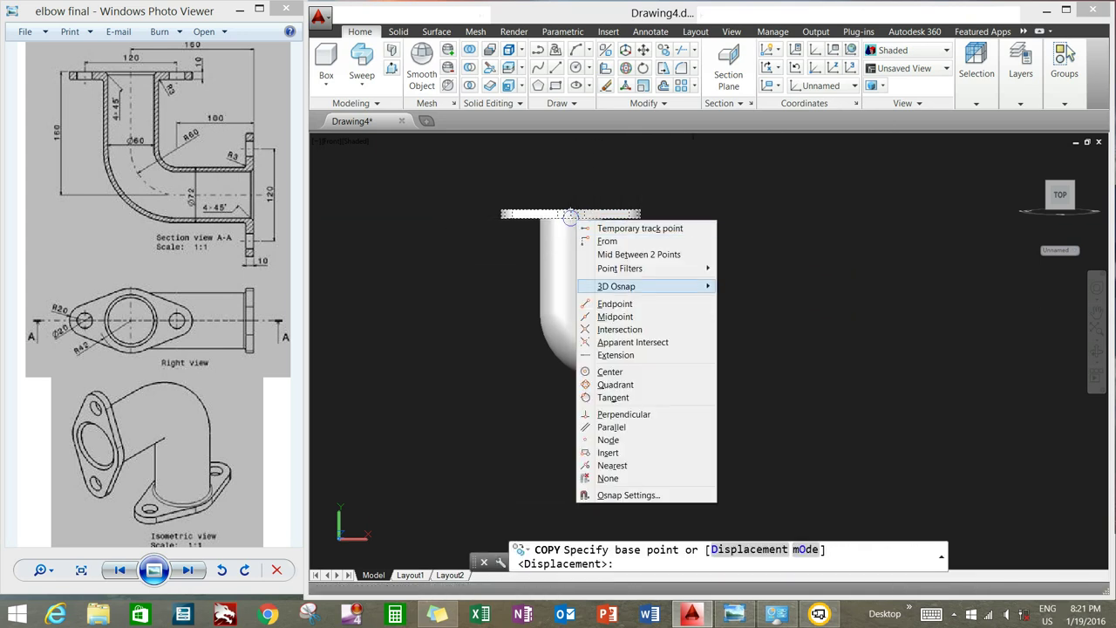
{"action": "left_click", "coordinate": [602, 372]}
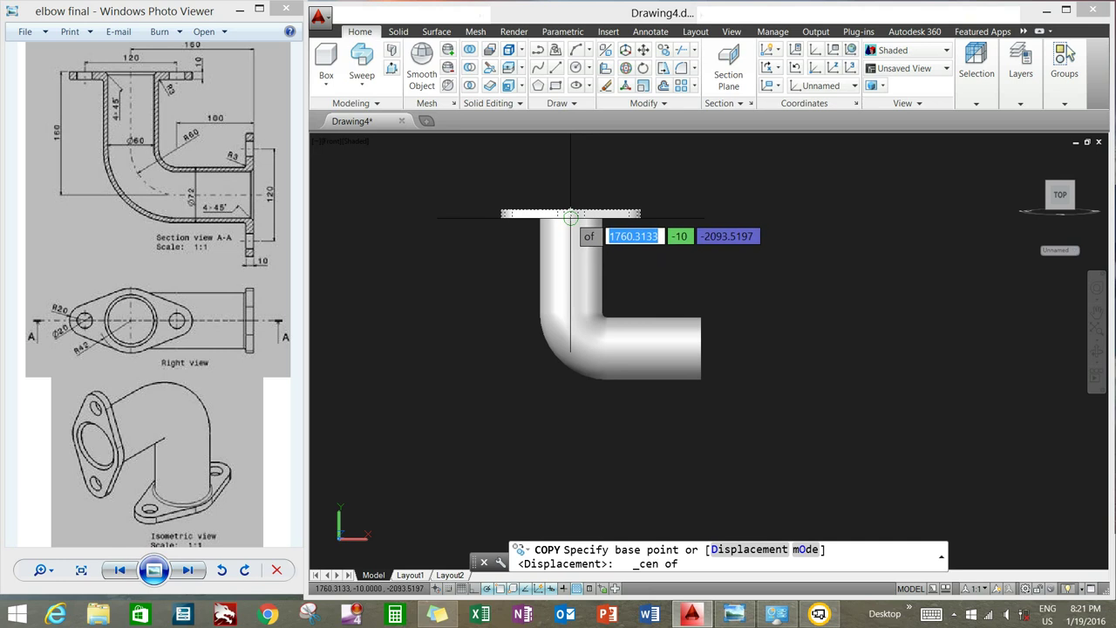
{"action": "left_click", "coordinate": [570, 217]}
Place the flange copy at the centre of the horizontal pipe's open end
{"action": "right_click", "coordinate": [732, 336], "text": "shift"}
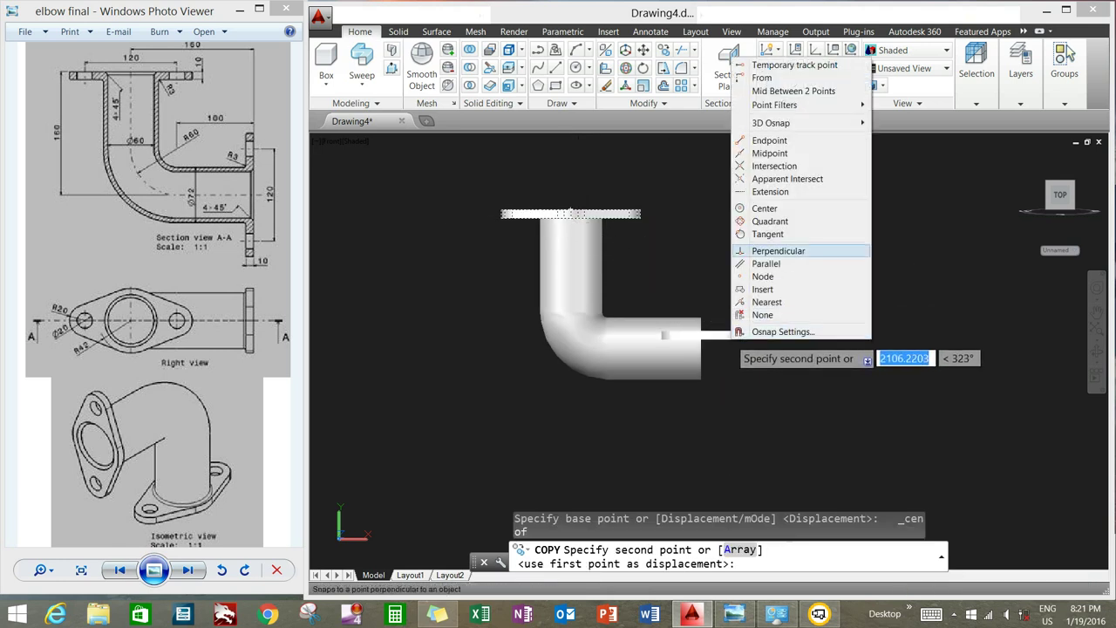
{"action": "left_click", "coordinate": [767, 220]}
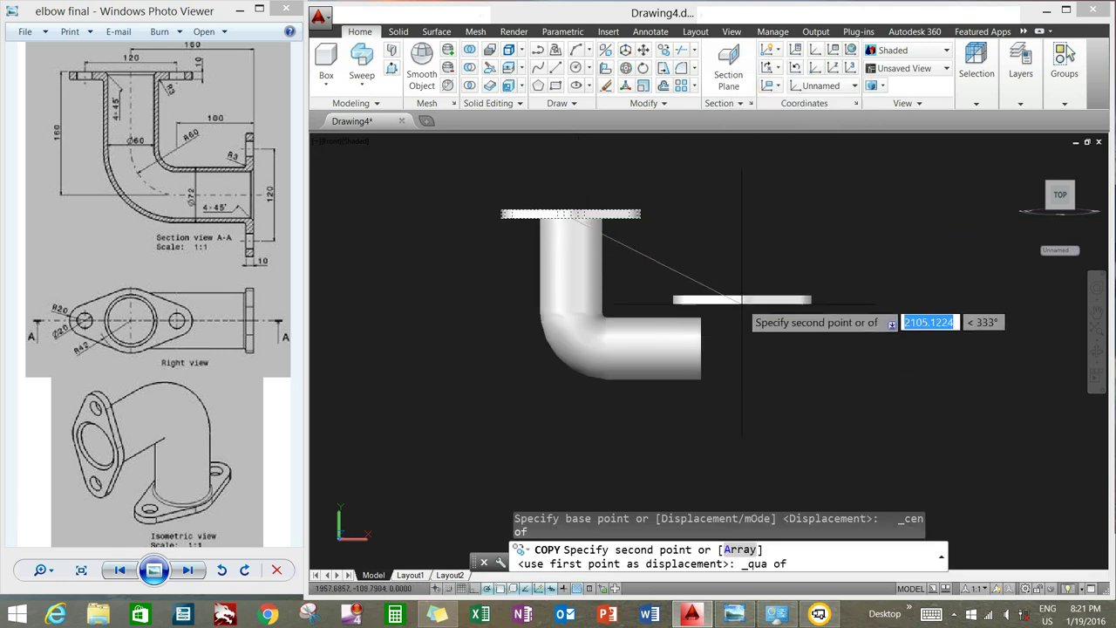
{"action": "right_click", "coordinate": [700, 349], "text": "shift"}
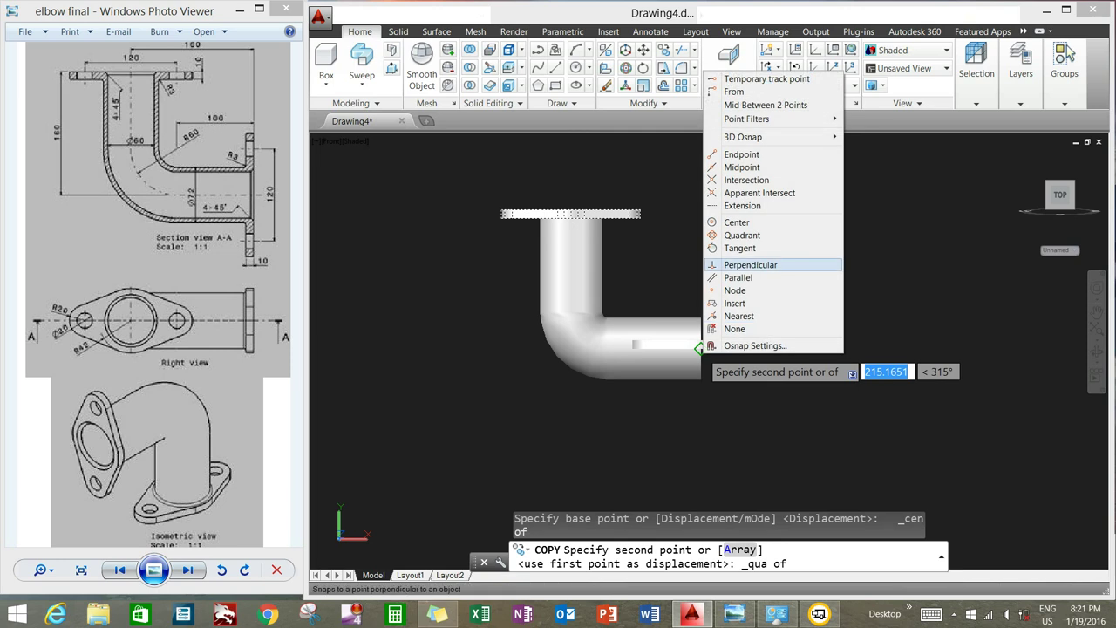
{"action": "left_click", "coordinate": [739, 223]}
{"action": "left_click", "coordinate": [738, 231]}
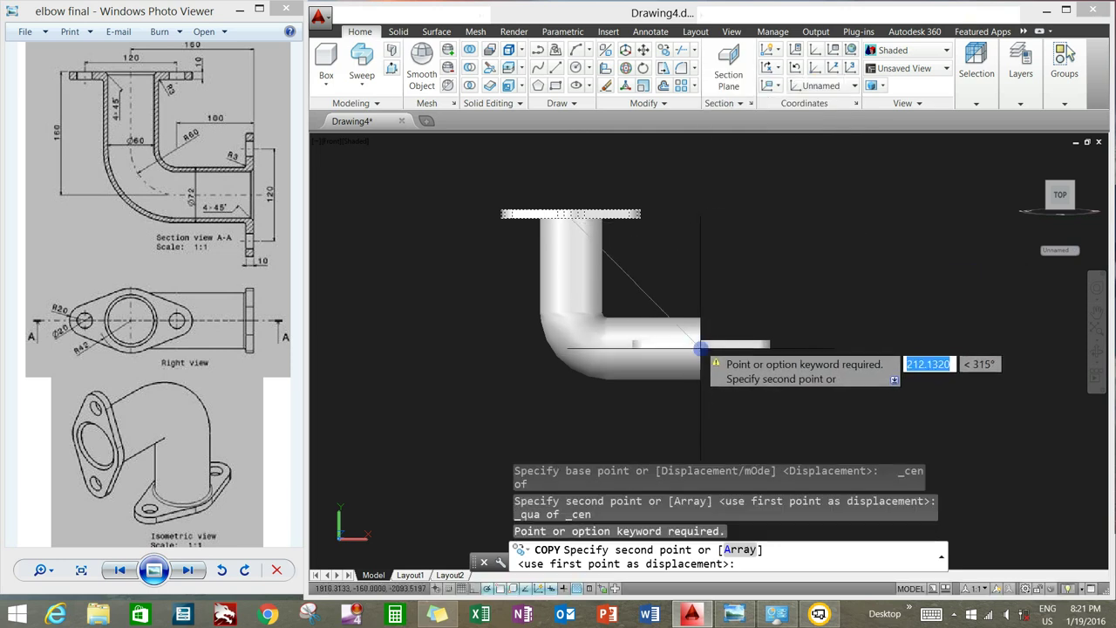
{"action": "left_click", "coordinate": [701, 348]}
{"action": "right_click", "coordinate": [748, 294]}
{"action": "left_click", "coordinate": [770, 298]}
{"action": "mouse_move", "coordinate": [770, 294]}
{"action": "middle_mouse_down", "text": "shift"}
{"action": "mouse_move", "coordinate": [768, 349]}
{"action": "mouse_move", "coordinate": [759, 296]}
{"action": "middle_mouse_up", "text": "shift"}
{"action": "mouse_move", "coordinate": [976, 66]}
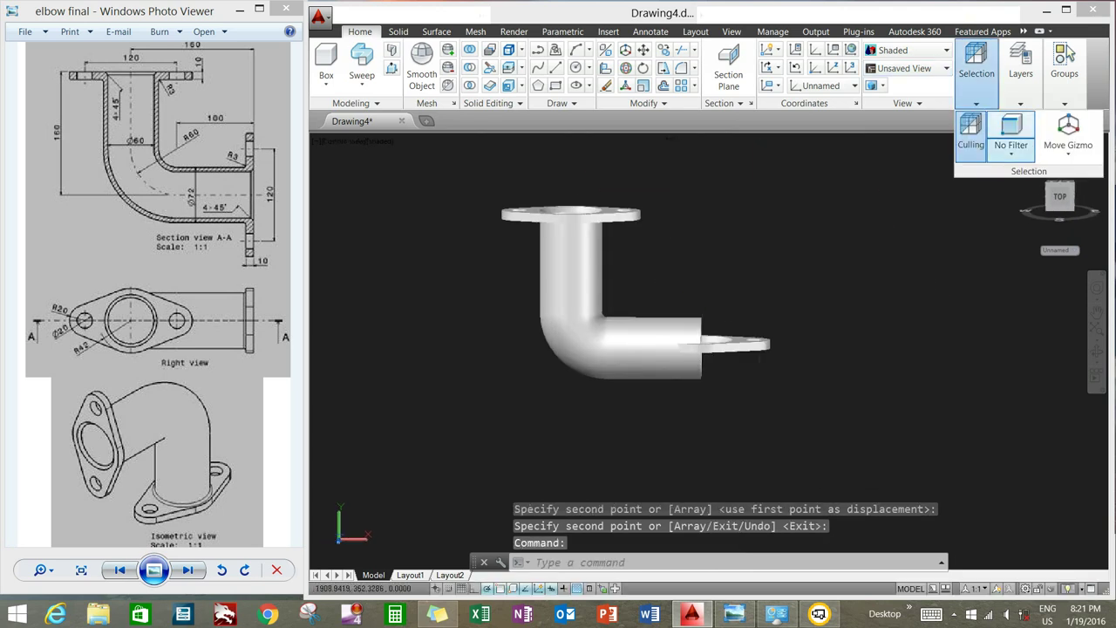
Return to the flat view, cancel a trial 3D rotate, and switch to 2D Wireframe
{"action": "left_click", "coordinate": [1059, 196]}
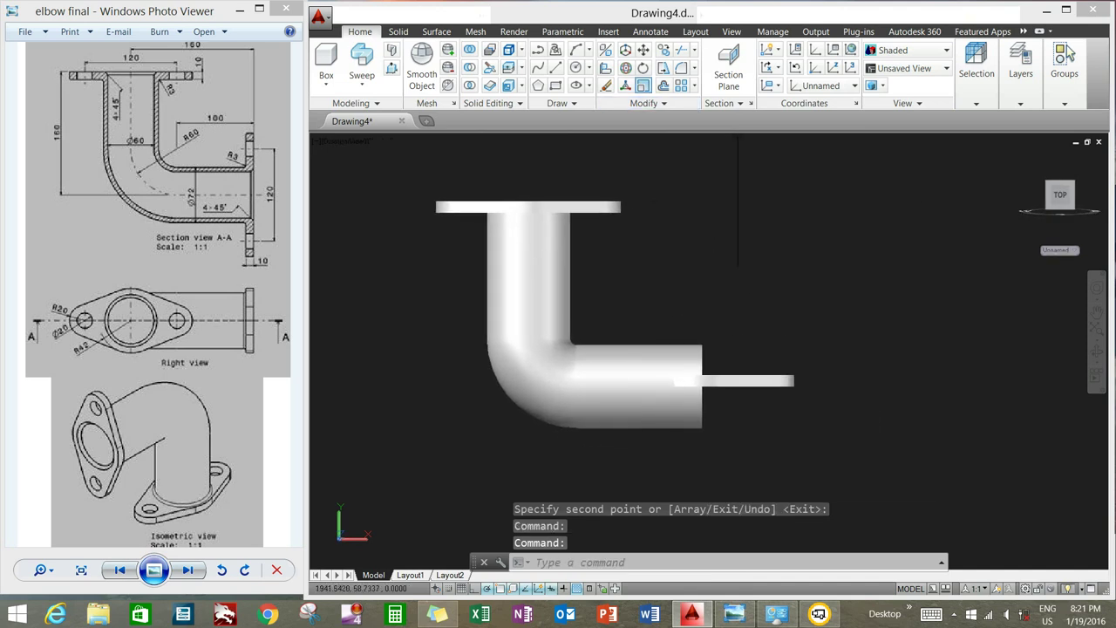
{"action": "left_click", "coordinate": [625, 68]}
{"action": "left_click", "coordinate": [715, 381]}
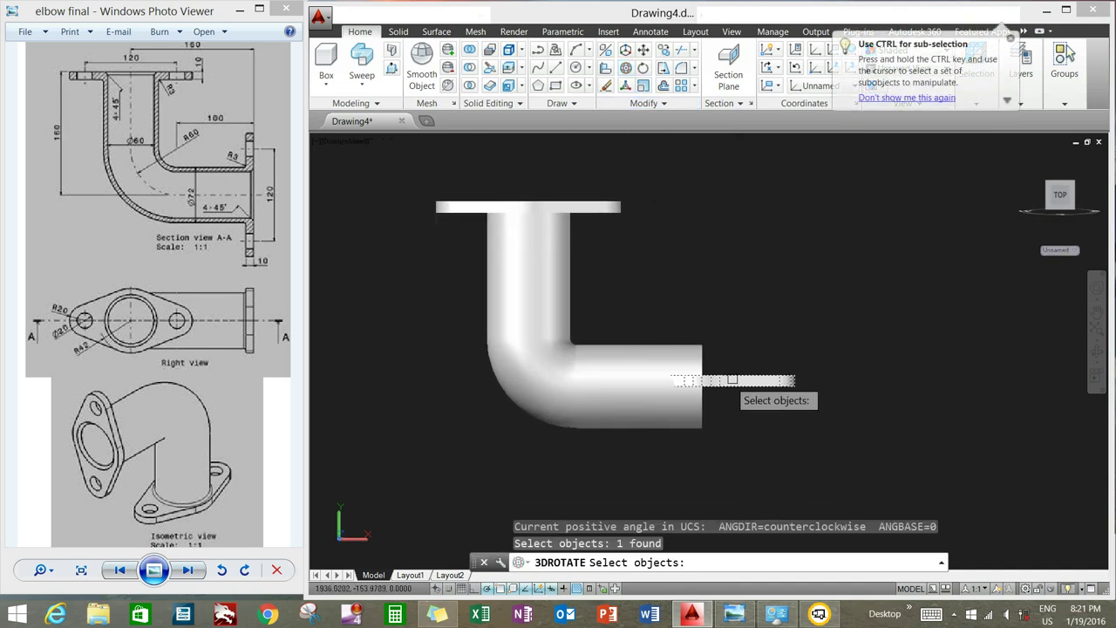
{"action": "key", "text": "Return"}
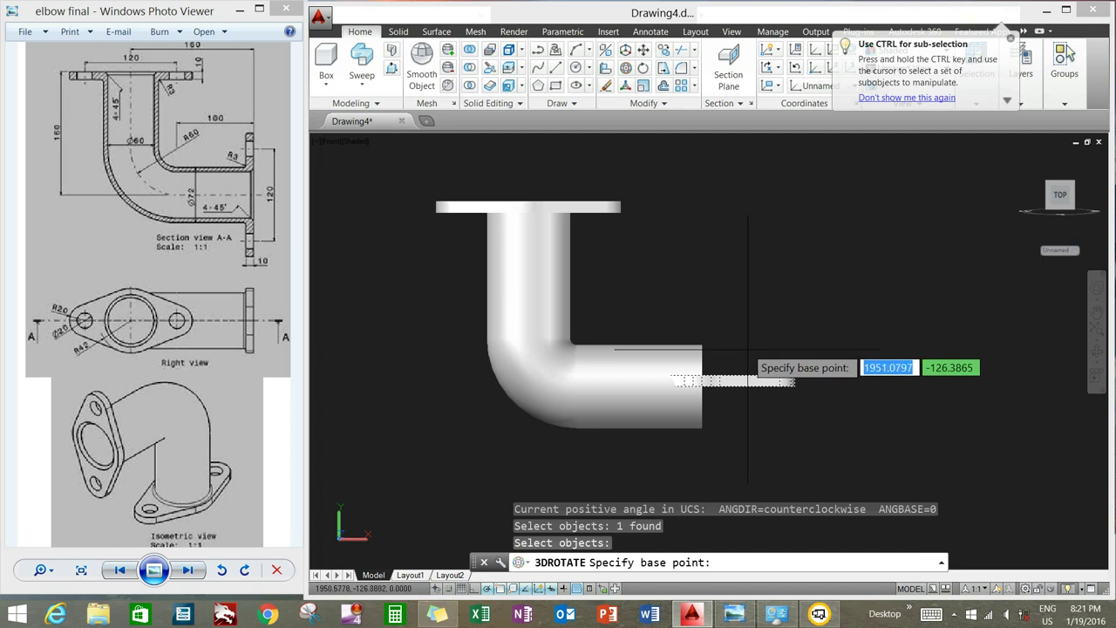
{"action": "right_click", "coordinate": [737, 370], "text": "shift"}
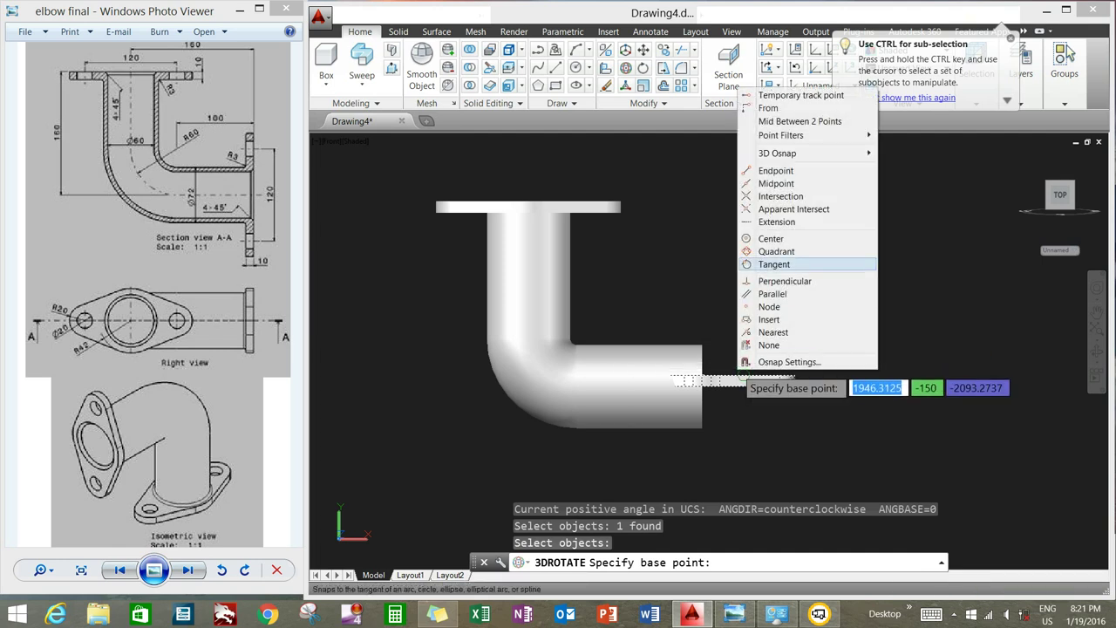
{"action": "left_click", "coordinate": [777, 251]}
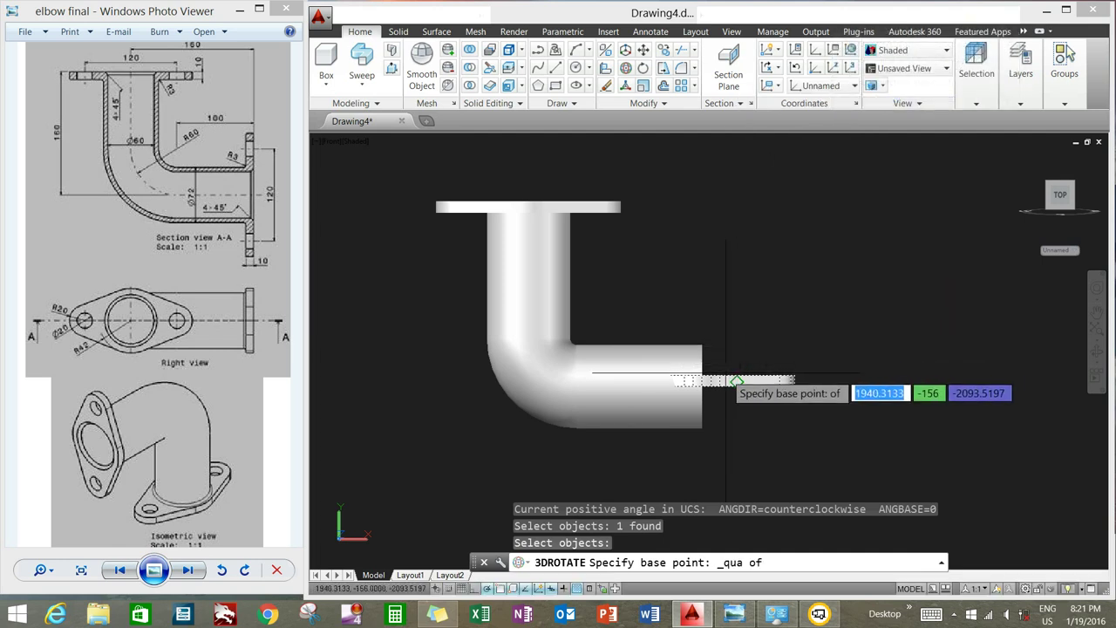
{"action": "key", "text": "Escape"}
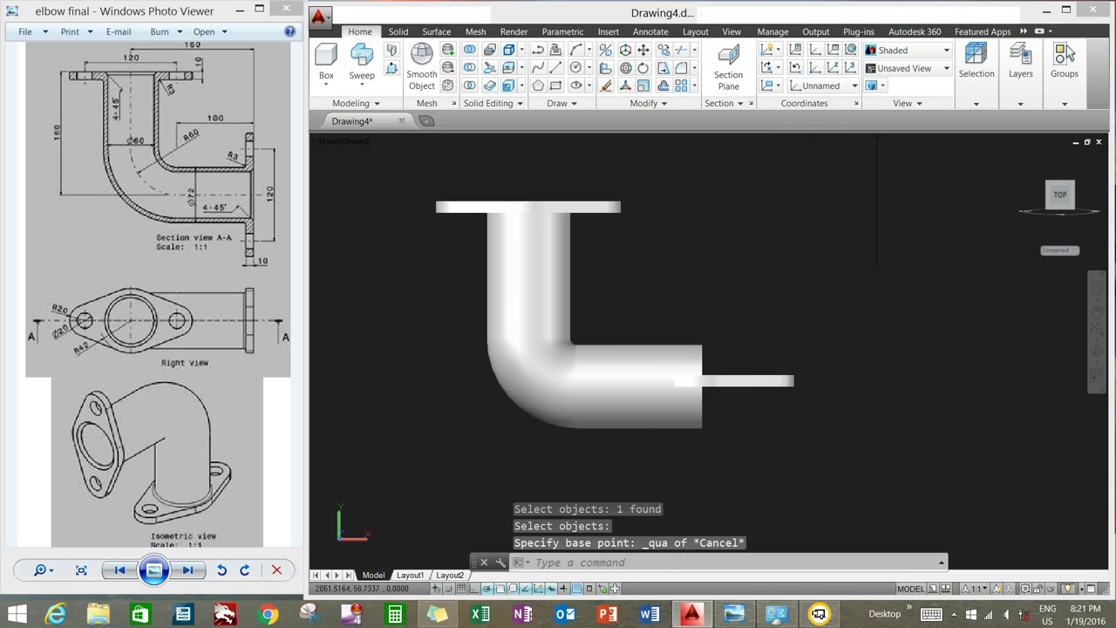
{"action": "left_click", "coordinate": [877, 49]}
{"action": "left_click", "coordinate": [889, 92]}
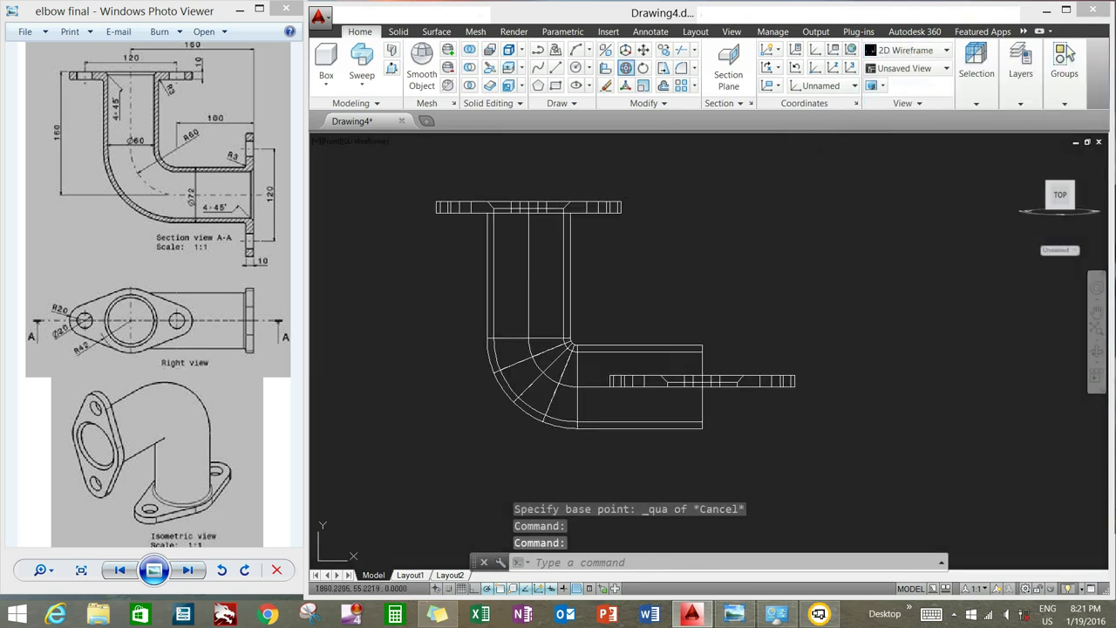
Rotate the copied flange 90° about its centre to stand upright across the pipe end
{"action": "key", "text": "Return"}
{"action": "left_click", "coordinate": [750, 380]}
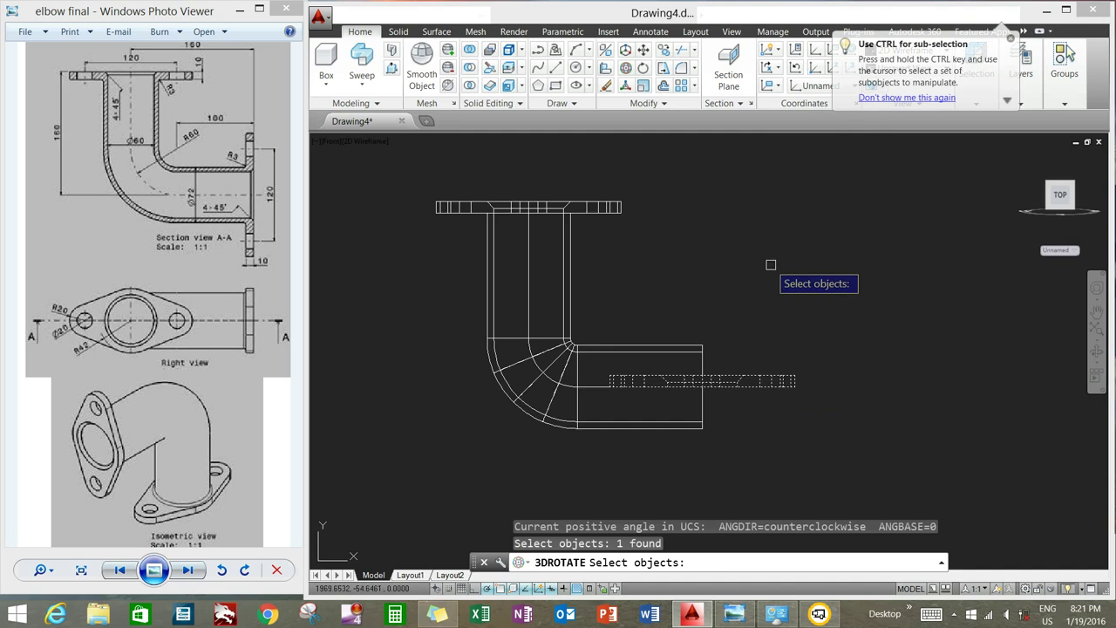
{"action": "key", "text": "Return"}
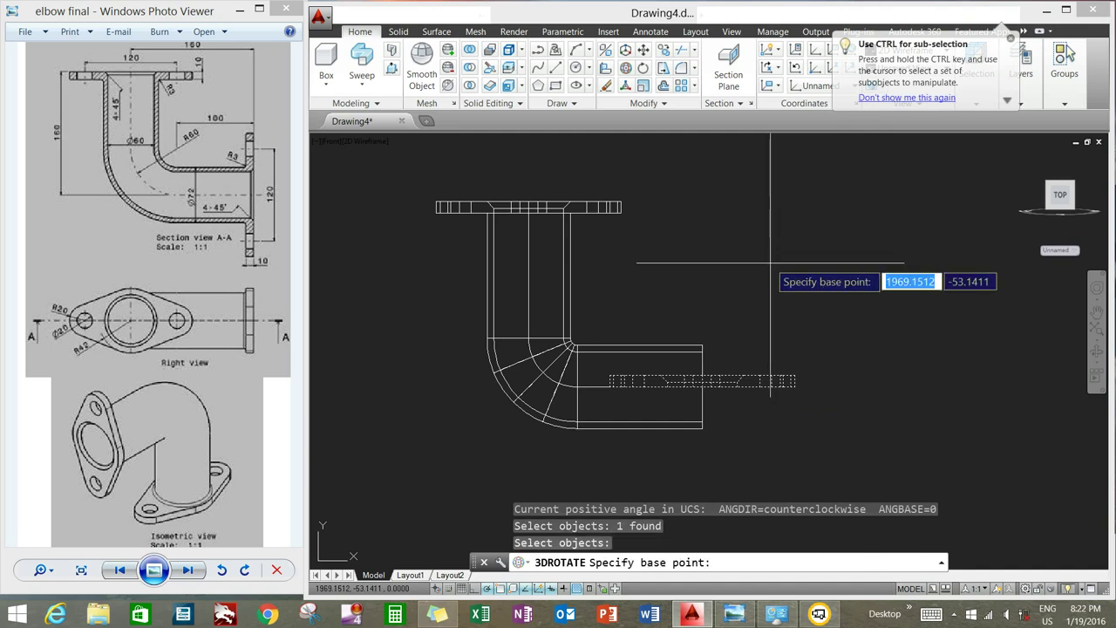
{"action": "right_click", "coordinate": [730, 323], "text": "shift"}
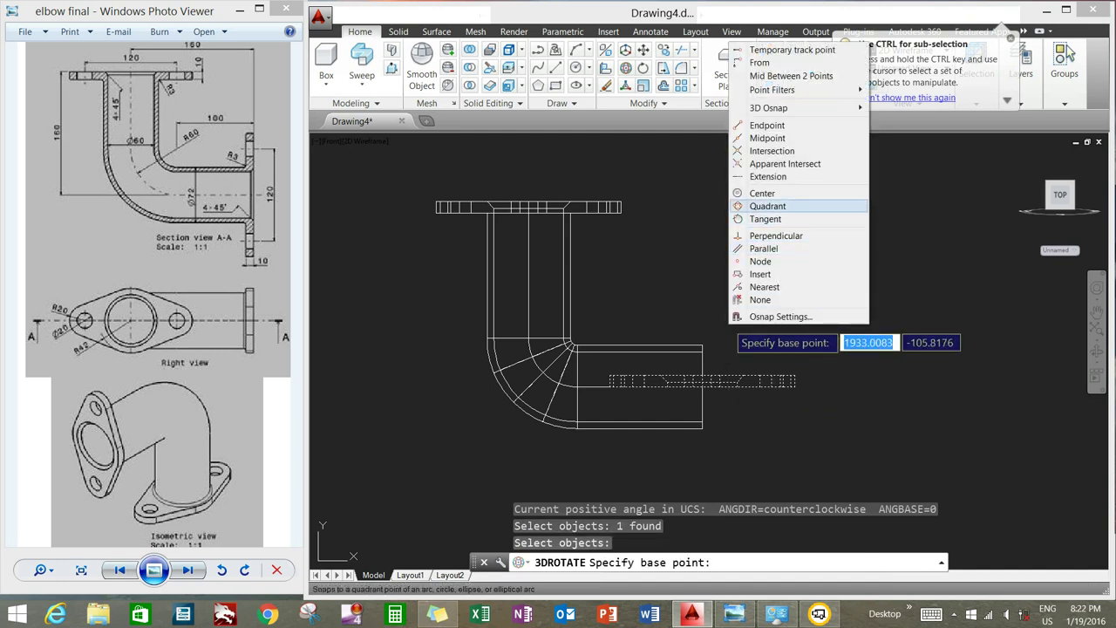
{"action": "left_click", "coordinate": [761, 193]}
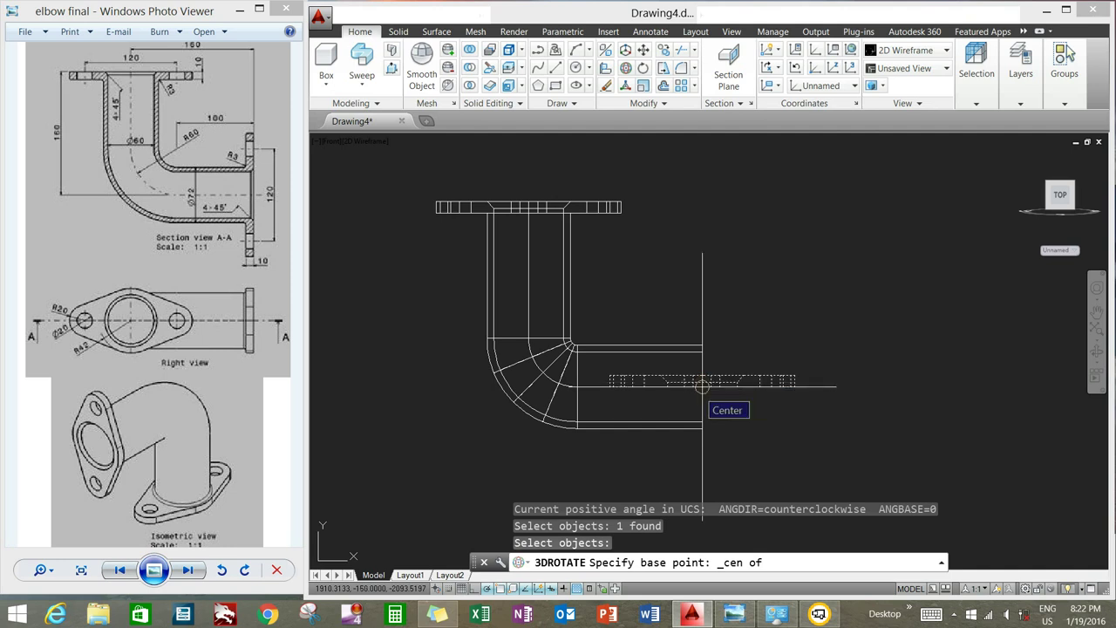
{"action": "left_click", "coordinate": [702, 384]}
{"action": "left_click", "coordinate": [793, 390]}
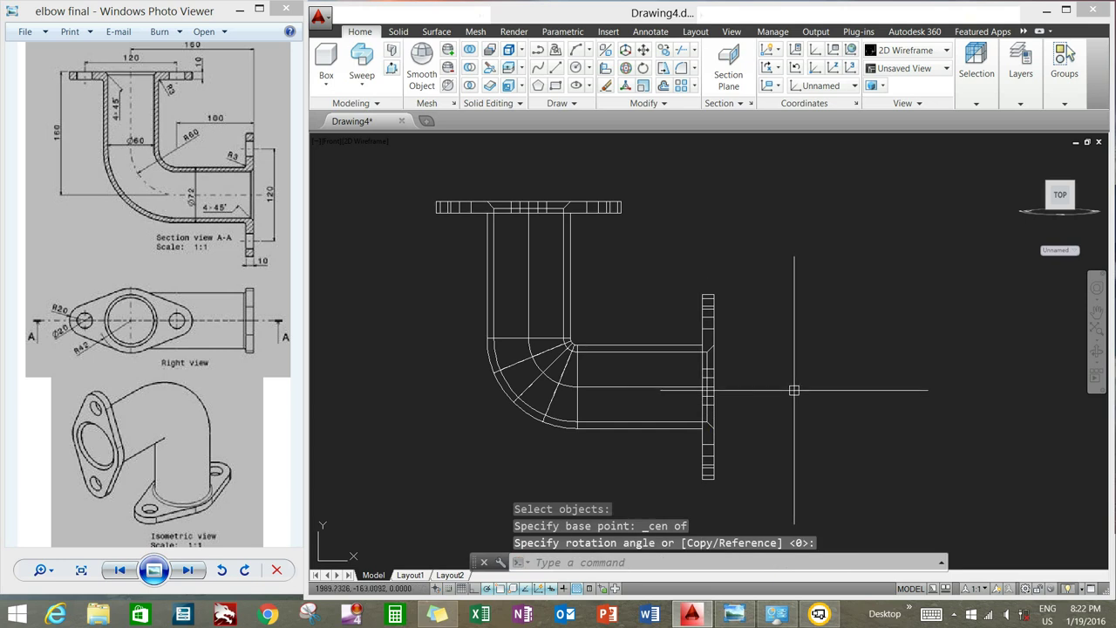
{"action": "scroll", "coordinate": [794, 384], "scroll_direction": "up", "scroll_amount": 1}
{"action": "scroll", "coordinate": [787, 364], "scroll_direction": "down", "scroll_amount": 1}
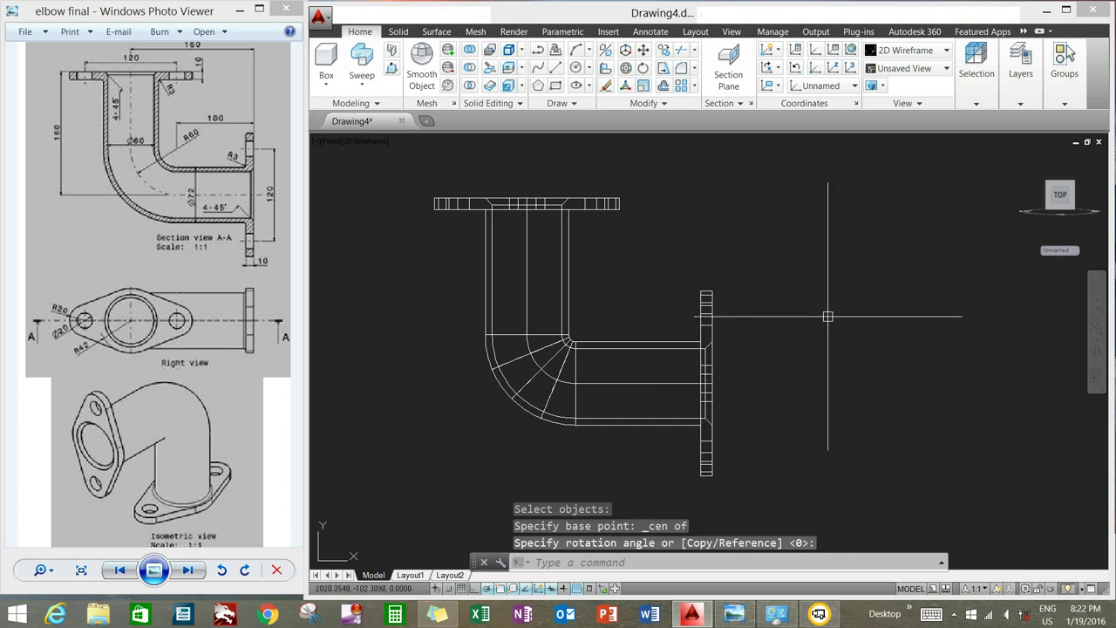
Switch back to Shaded and orbit to an oblique view showing both flanges
{"action": "left_click", "coordinate": [908, 50]}
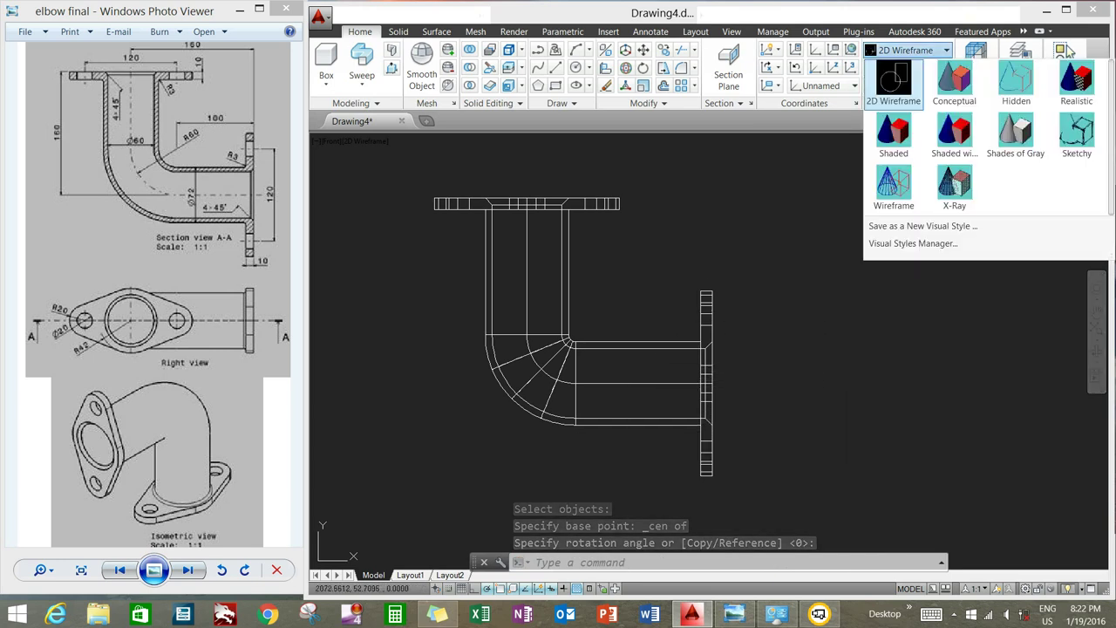
{"action": "left_click", "coordinate": [887, 150]}
{"action": "mouse_move", "coordinate": [796, 320]}
{"action": "middle_mouse_down", "text": "shift"}
{"action": "mouse_move", "coordinate": [750, 288]}
{"action": "mouse_move", "coordinate": [680, 279]}
{"action": "middle_mouse_up", "text": "shift"}
{"action": "middle_click_drag", "start_coordinate": [646, 274], "coordinate": [661, 274], "text": "shift"}
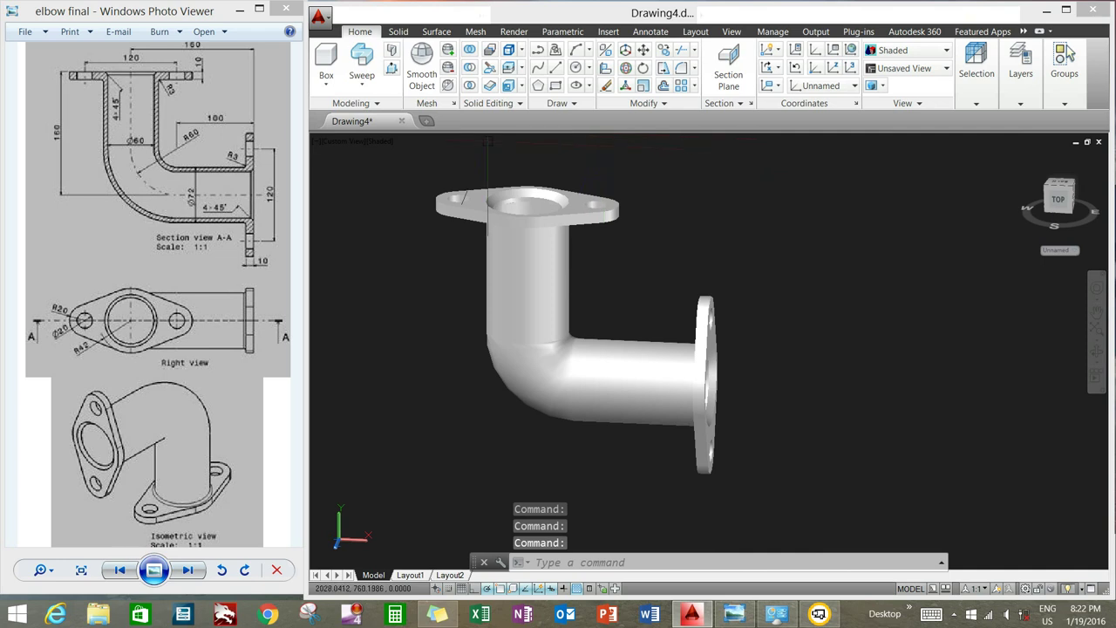
Union the bent pipe with the top and bottom flanges into one solid
{"action": "left_click", "coordinate": [470, 50]}
{"action": "left_click", "coordinate": [563, 241]}
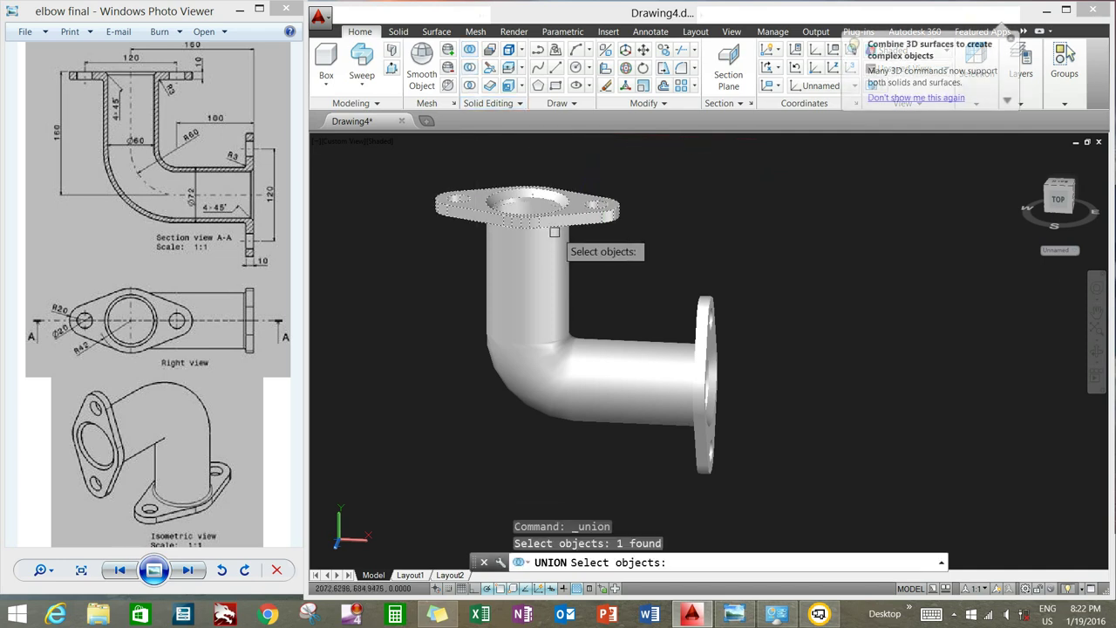
{"action": "left_click", "coordinate": [565, 244]}
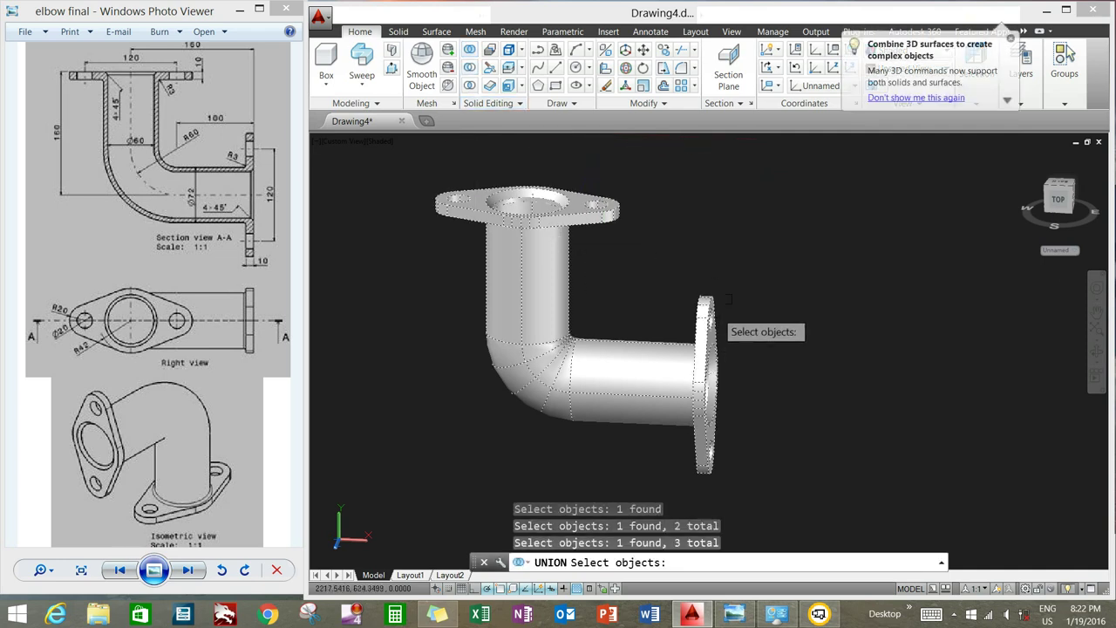
{"action": "key", "text": "Return"}
{"action": "scroll", "coordinate": [752, 258], "scroll_direction": "down", "scroll_amount": 2}
{"action": "key", "text": "Return"}
Move the united elbow to a new spot and orbit to view it from the right
{"action": "left_click", "coordinate": [648, 316]}
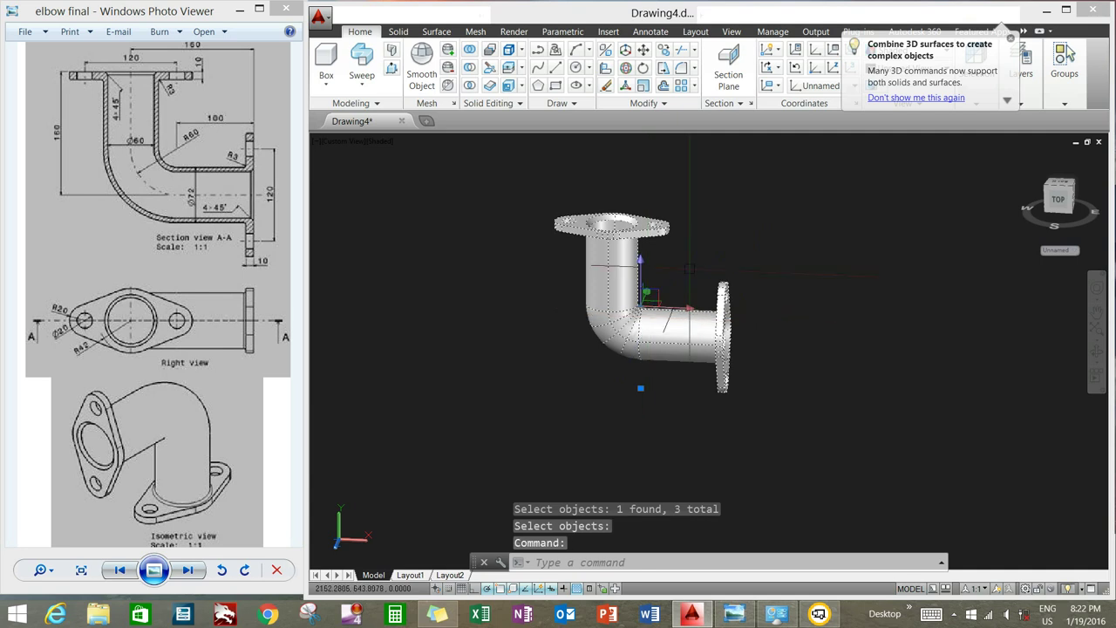
{"action": "right_click", "coordinate": [720, 234]}
{"action": "left_click", "coordinate": [753, 321]}
{"action": "left_click", "coordinate": [741, 322]}
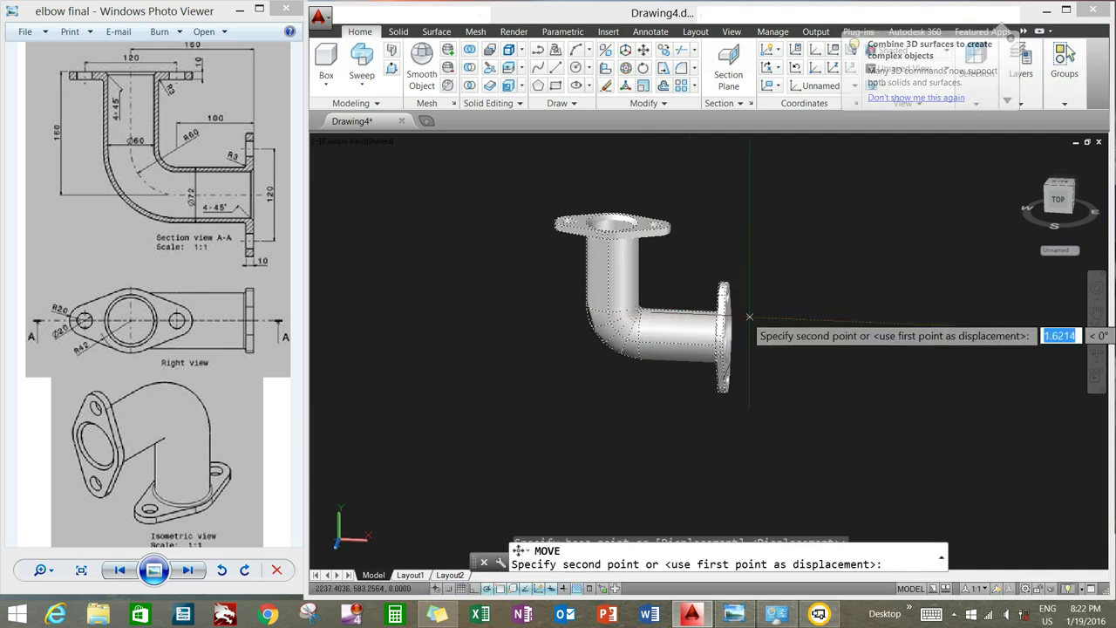
{"action": "middle_click_drag", "start_coordinate": [830, 298], "coordinate": [933, 301], "text": "shift"}
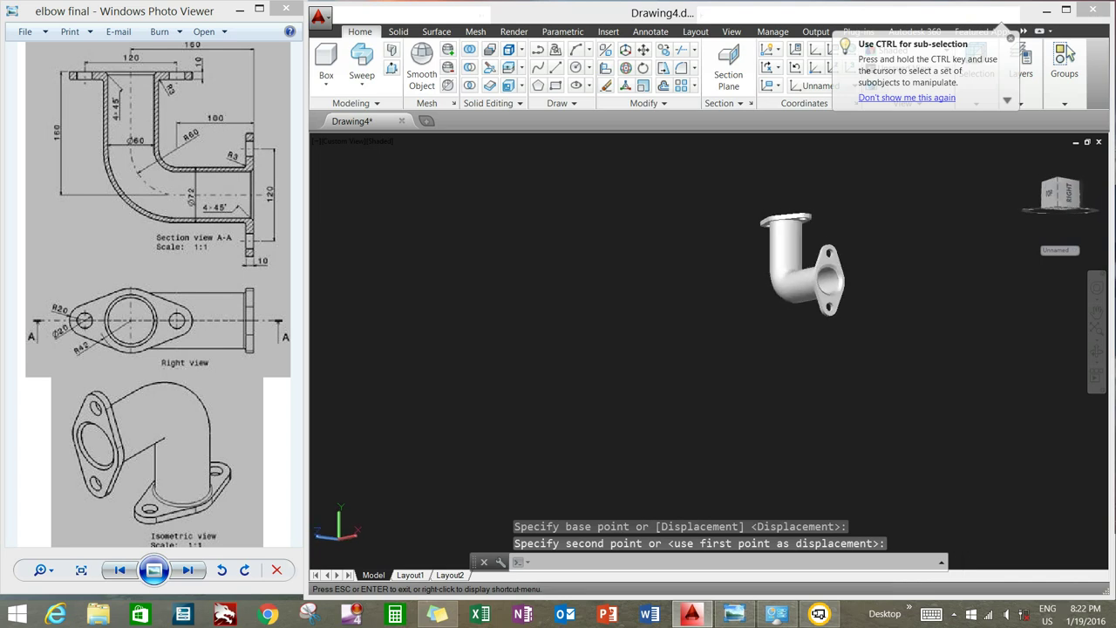